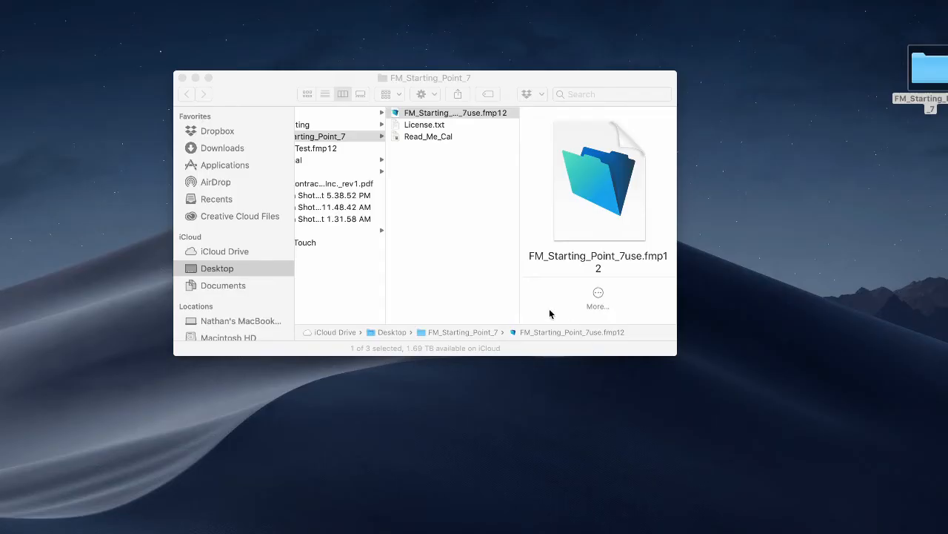
Drag the FM_Starting_Point_7use database window over the Finder folder view.
left_click_drag(947, 45, 555, 10)
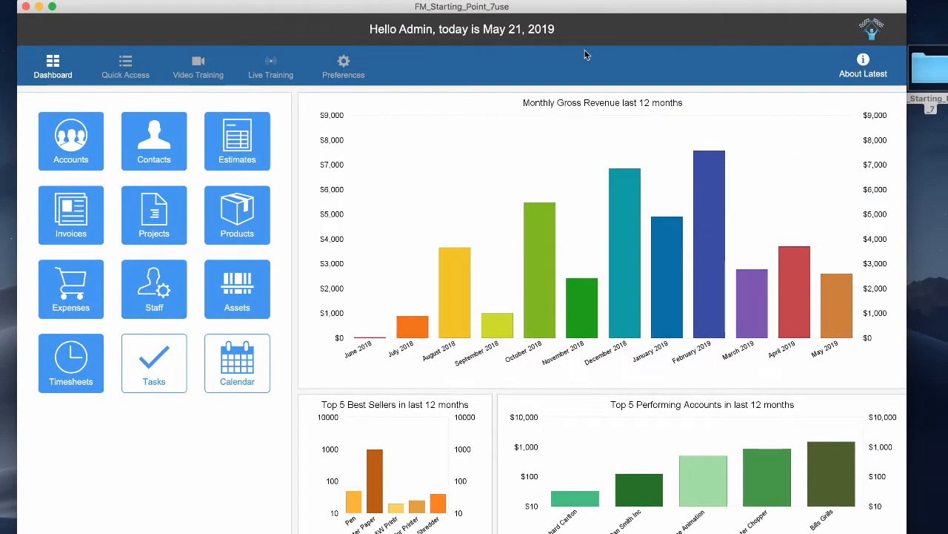
In the file's Preferences, set the Navigation learning level to QuickBooks and show the Quickbooks sync setup.
left_click(345, 68)
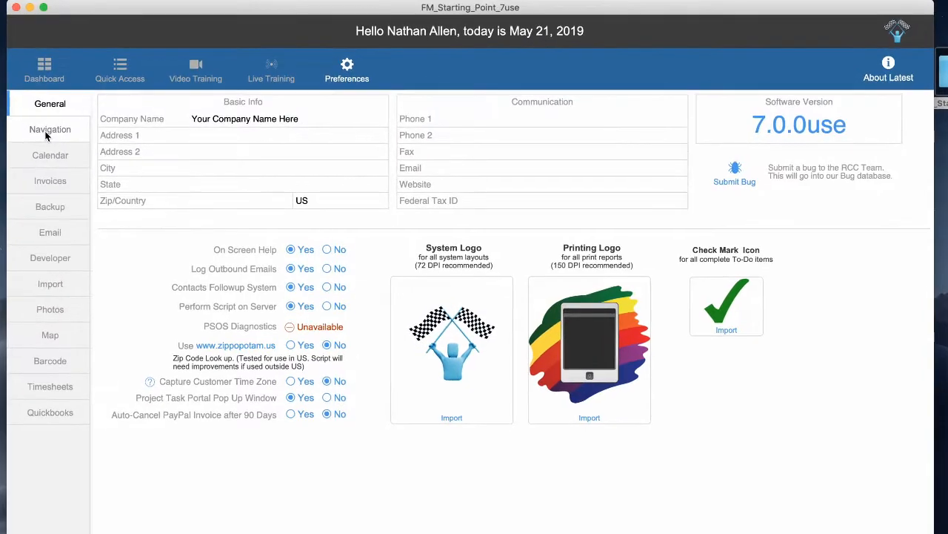
left_click(56, 133)
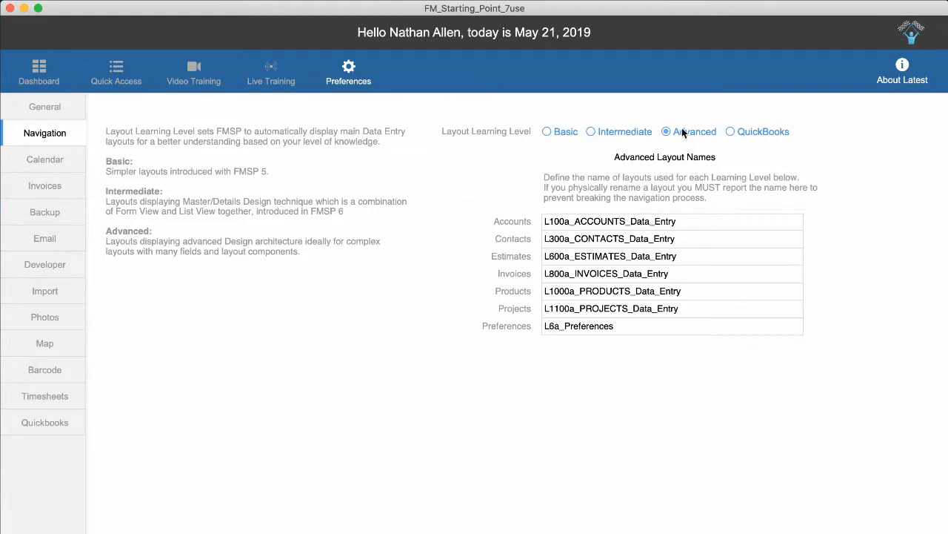
left_click(732, 132)
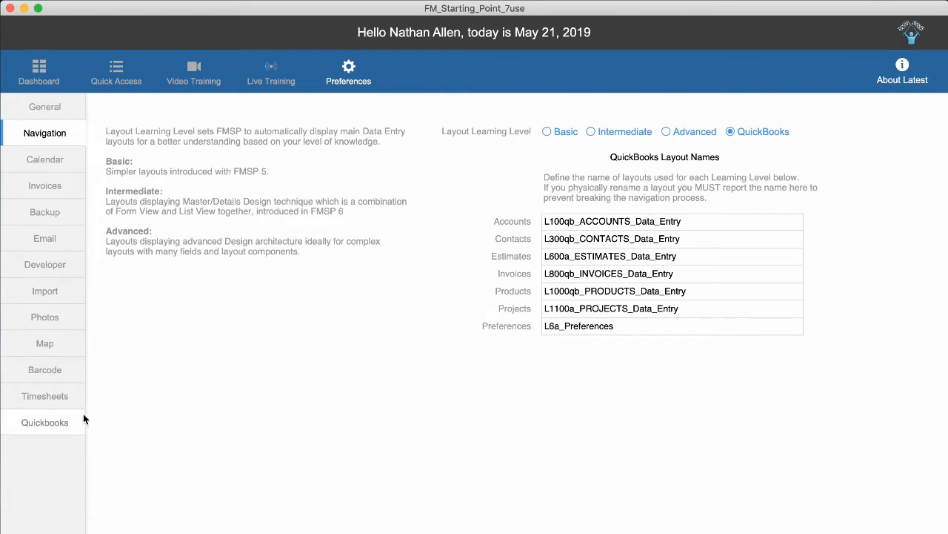
left_click(56, 423)
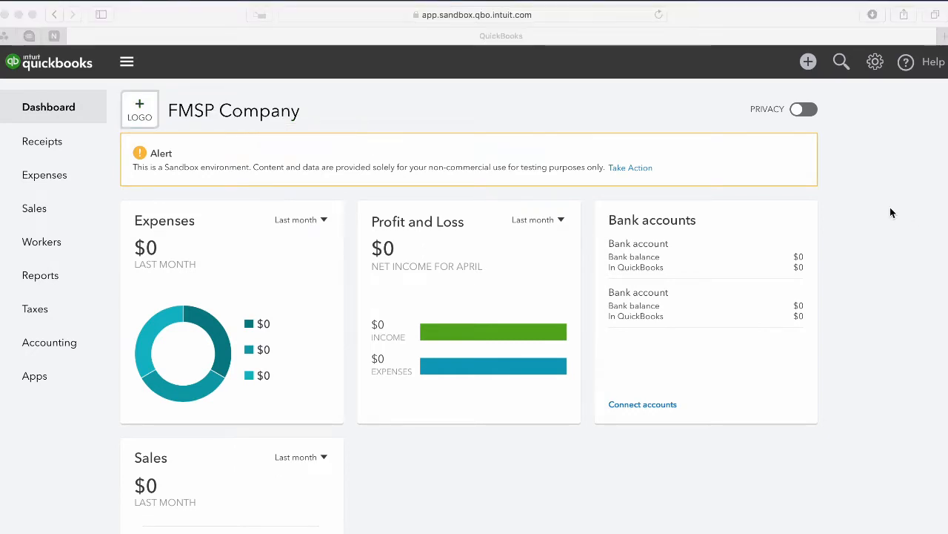
Switch to the QuickBooks Online browser and open Company Settings from the gear menu.
left_click(647, 125)
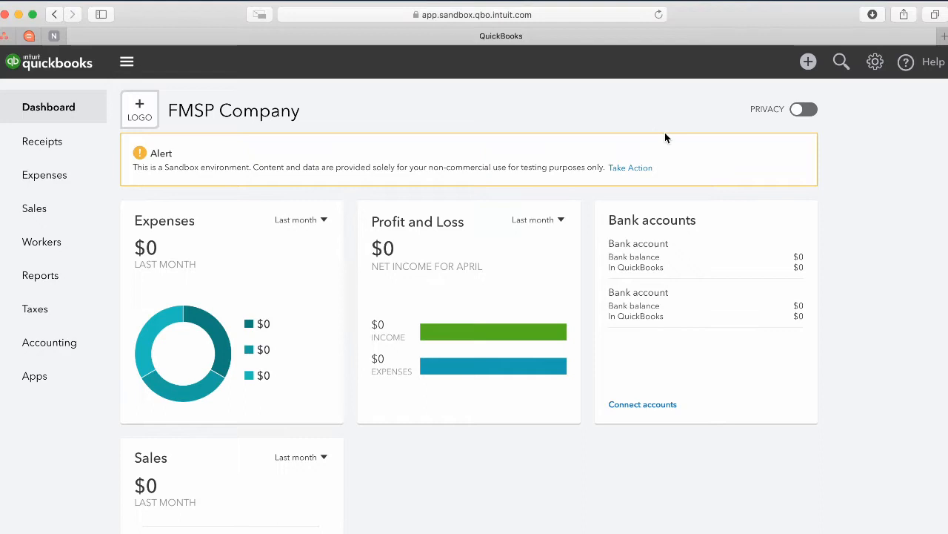
left_click(875, 64)
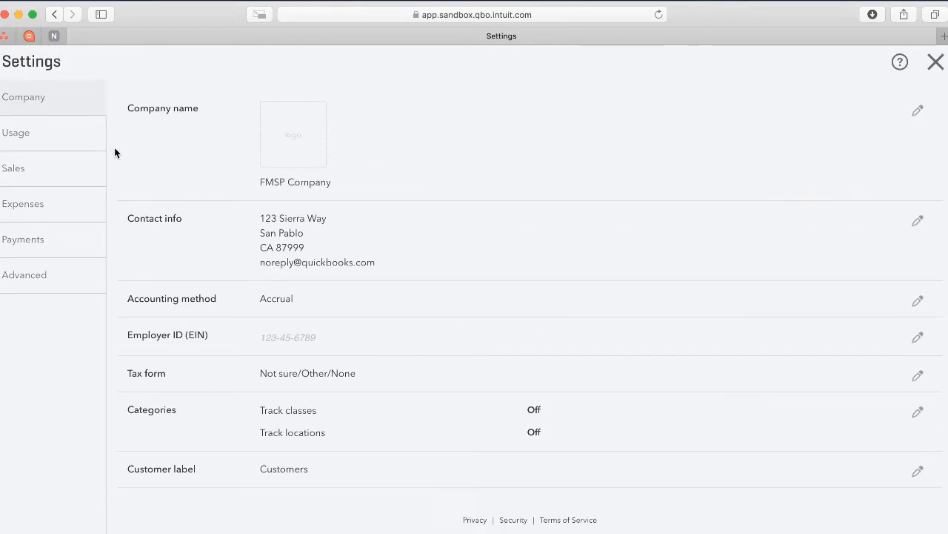
Switch on Shipping, Discount and Deposit in the Sales form content settings and save.
left_click(32, 177)
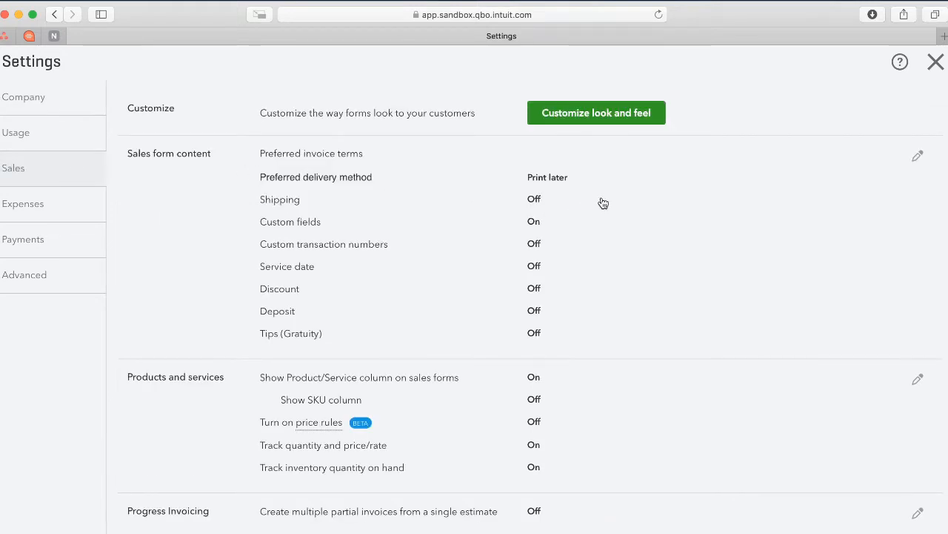
left_click(918, 158)
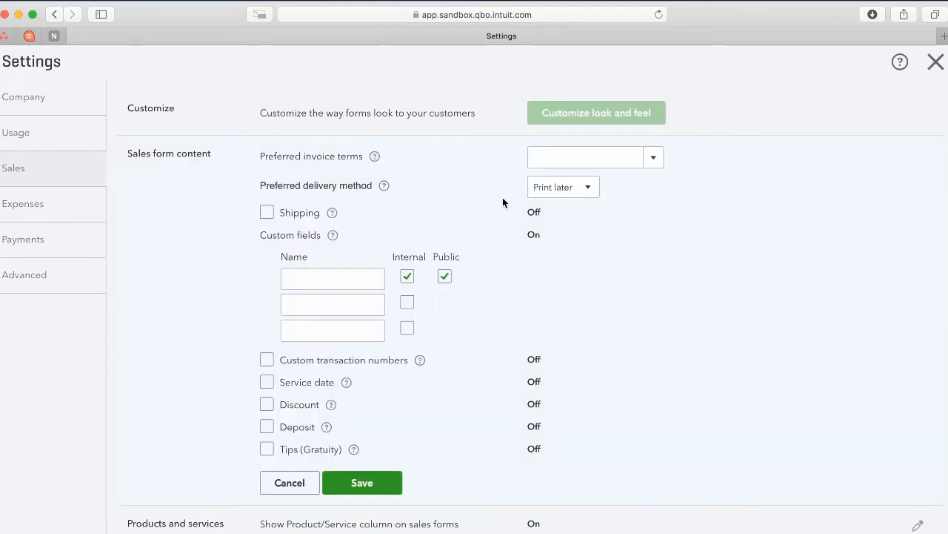
left_click(268, 214)
scroll(300, 219, "down", 3)
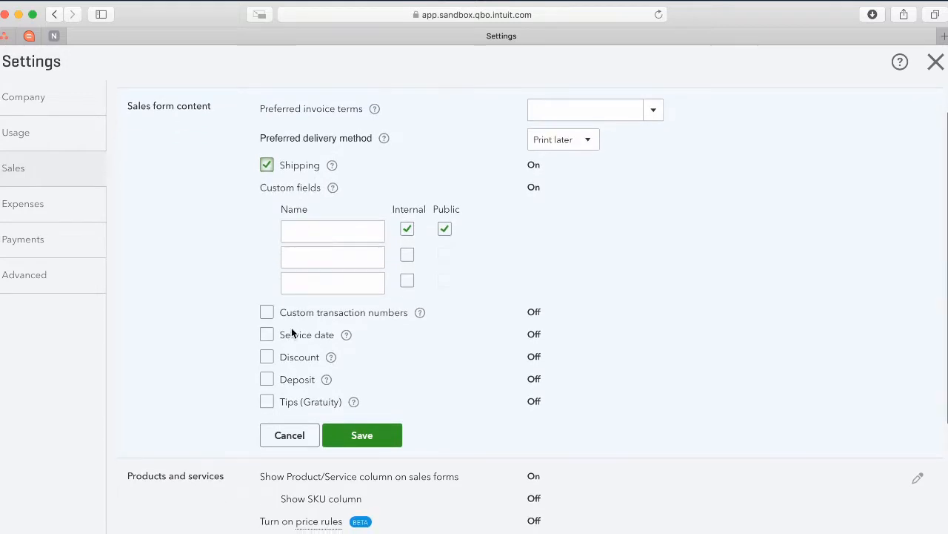
left_click(267, 357)
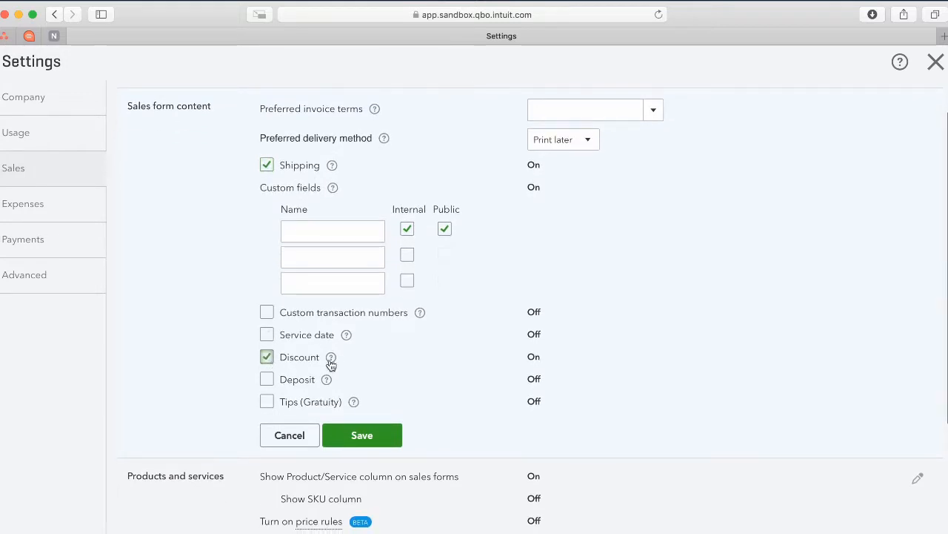
scroll(300, 358, "down", 2)
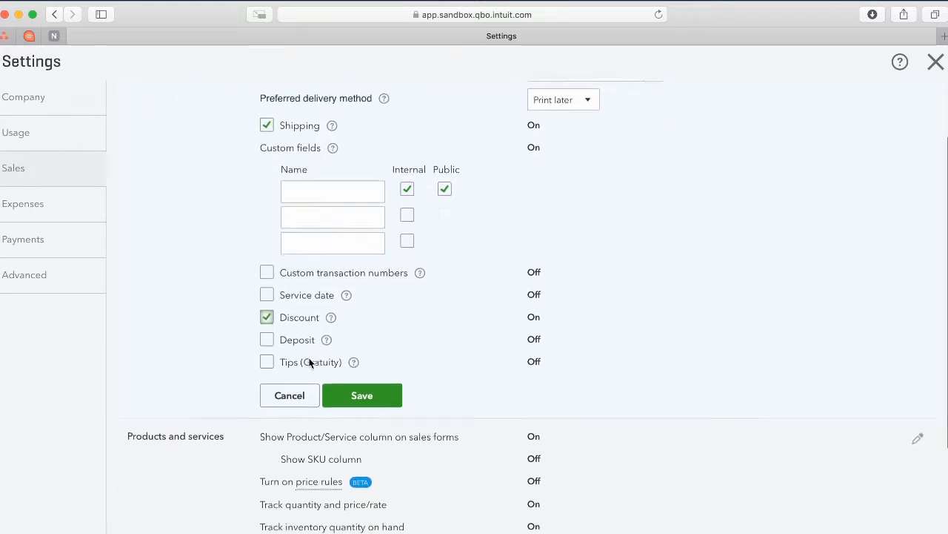
left_click(266, 337)
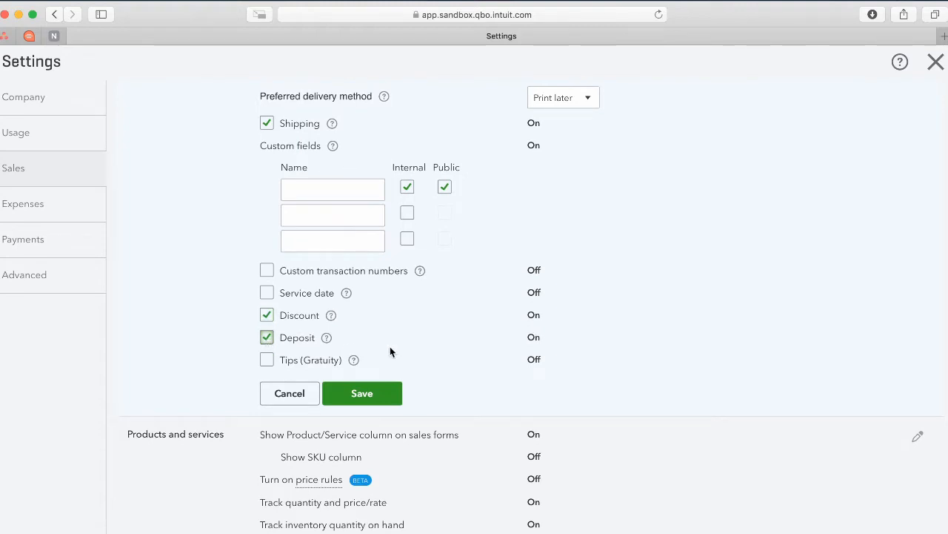
left_click(363, 396)
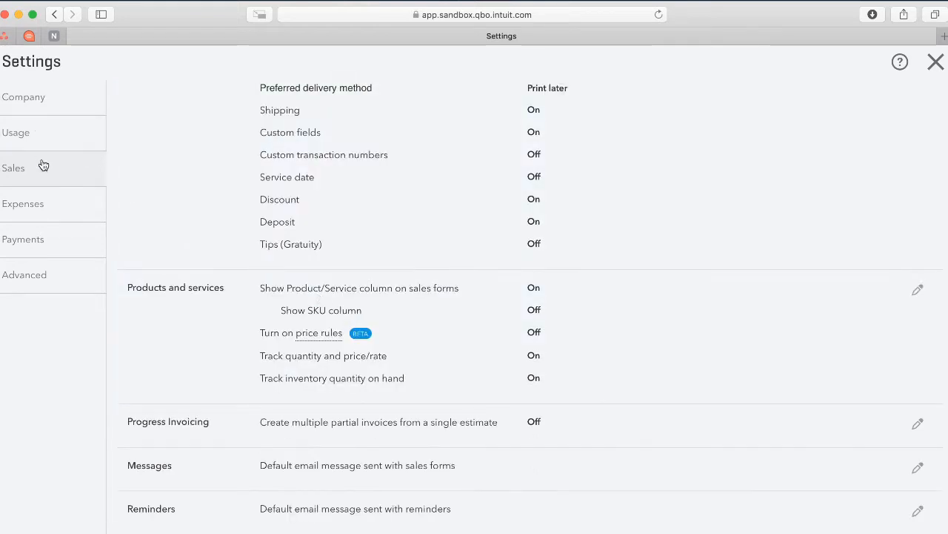
Save the Company customer label as Customers, then close Settings back to the dashboard.
left_click(38, 106)
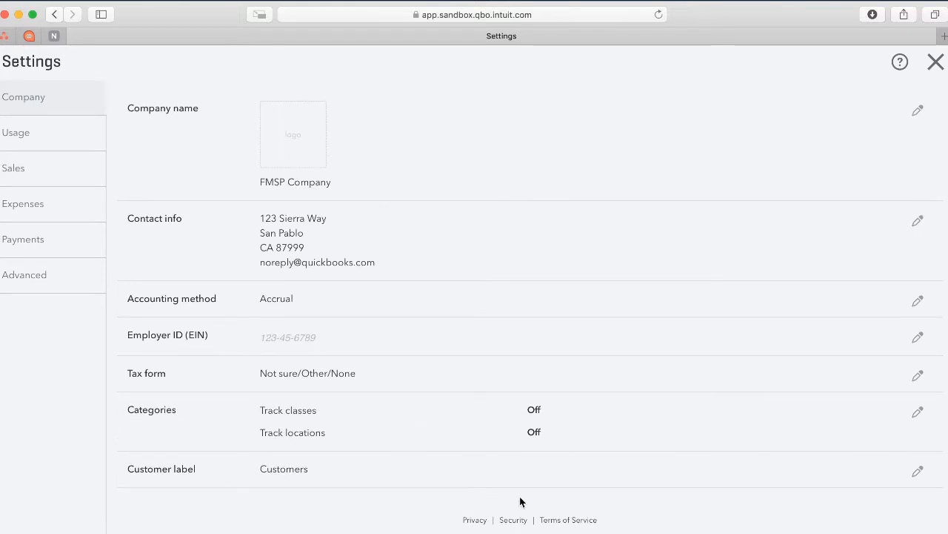
left_click(919, 477)
left_click(313, 474)
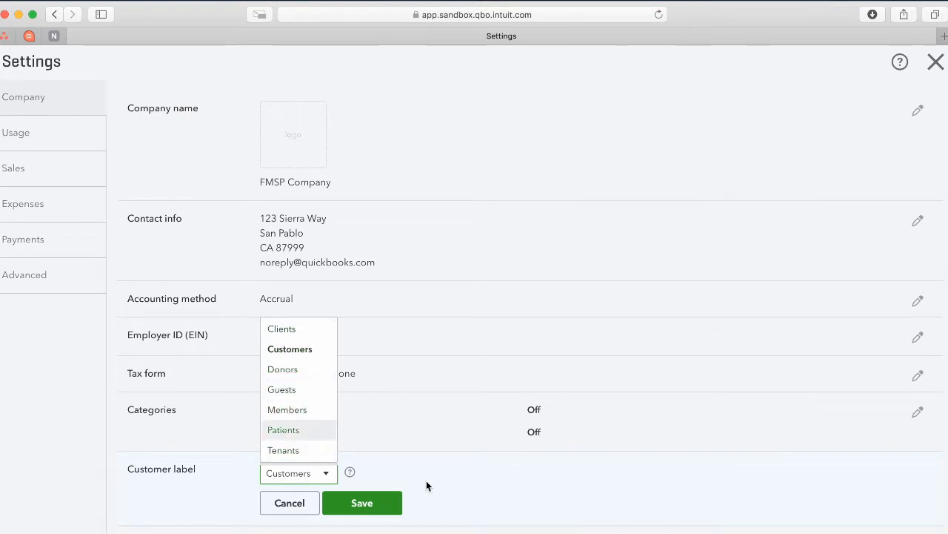
left_click(362, 503)
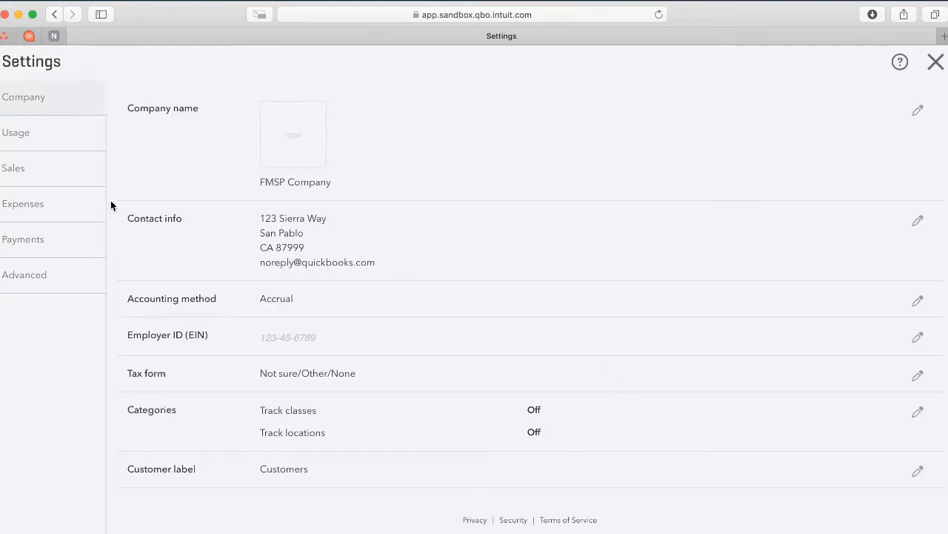
left_click(935, 63)
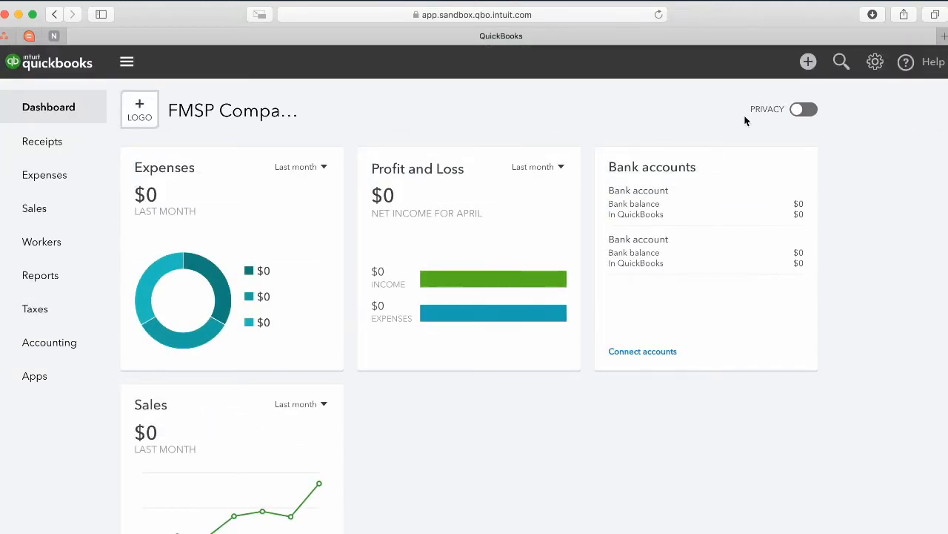
Open the Chart of Accounts from Accounting, scroll through its accounts, and move the browser aside.
left_click(52, 348)
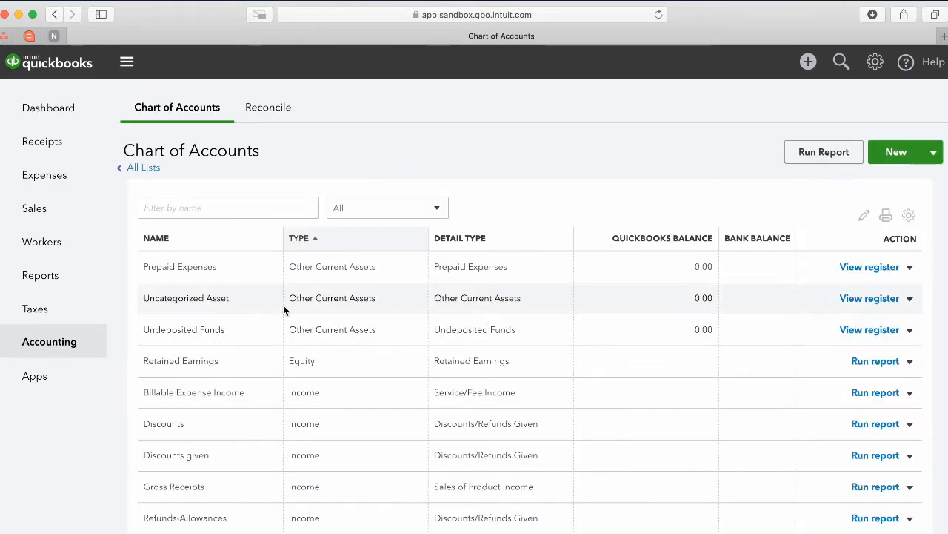
scroll(297, 299, "down", 2)
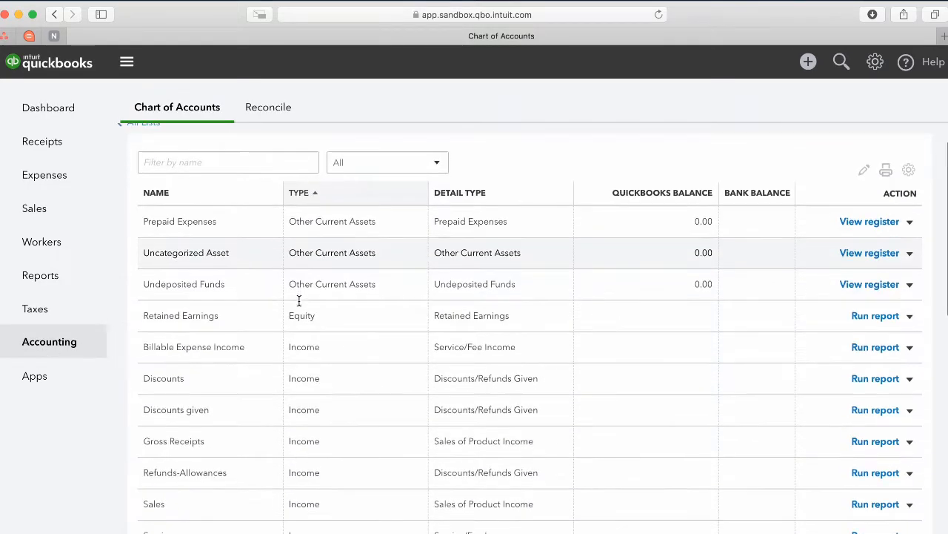
scroll(299, 300, "down", 7)
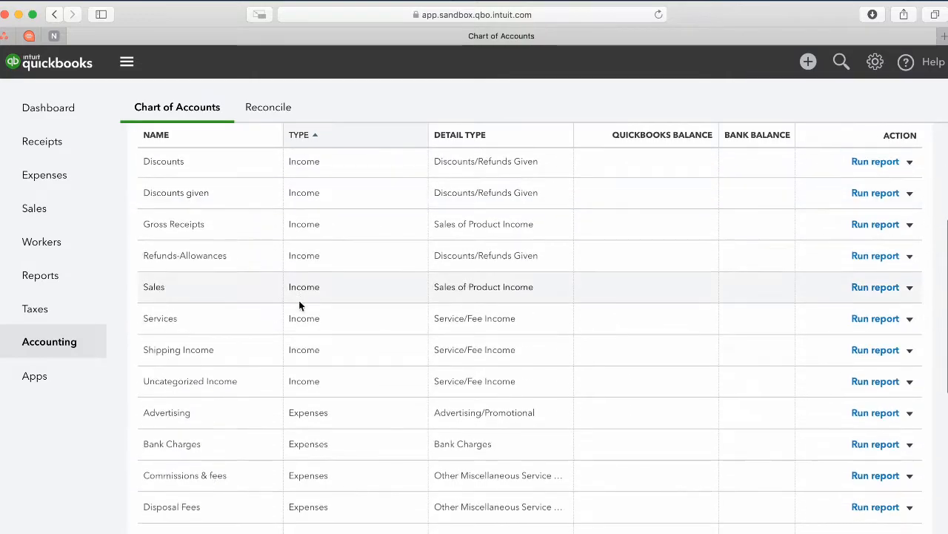
scroll(298, 300, "down", 5)
scroll(298, 300, "up", 14)
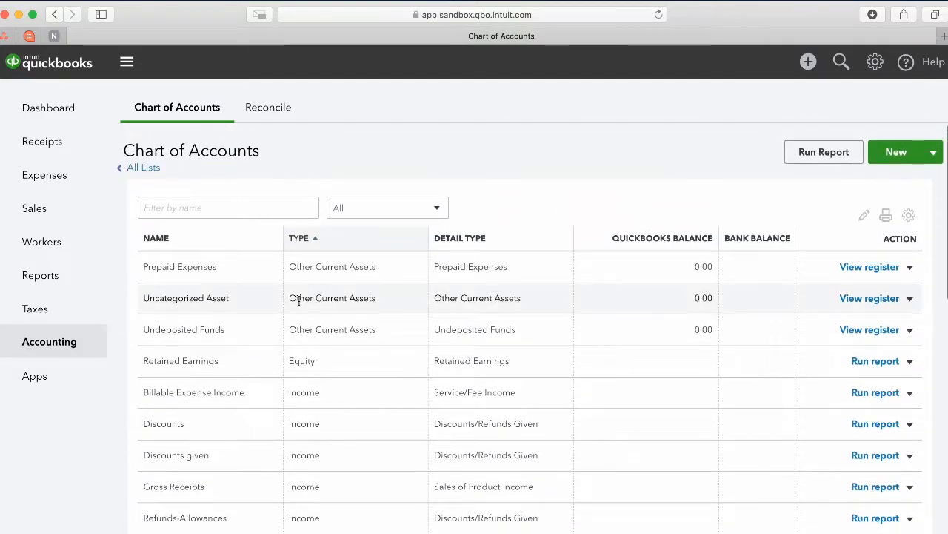
scroll(299, 300, "down", 5)
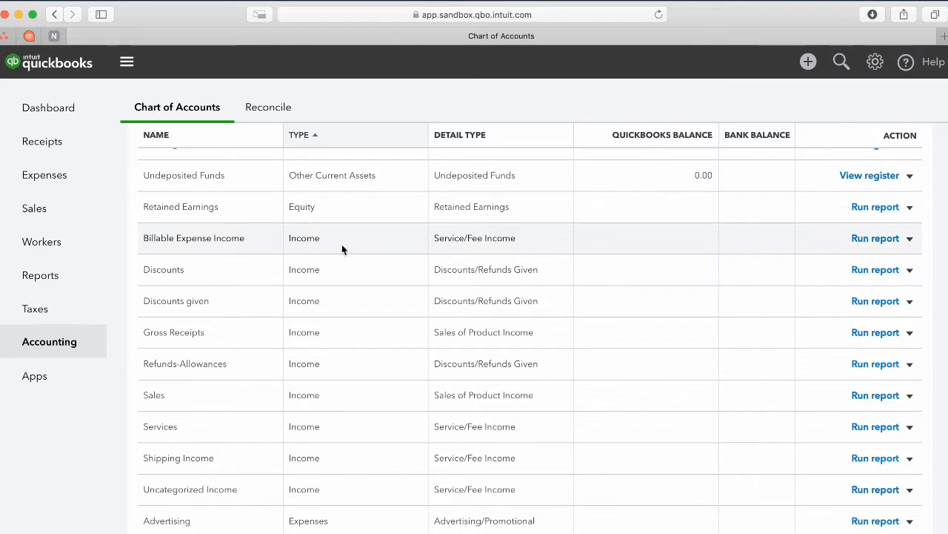
scroll(309, 238, "up", 1)
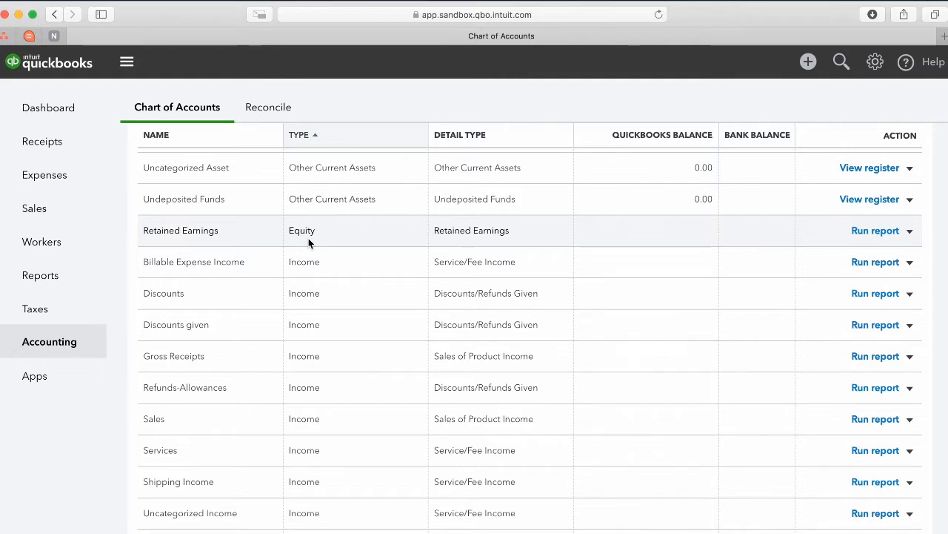
scroll(308, 238, "up", 3)
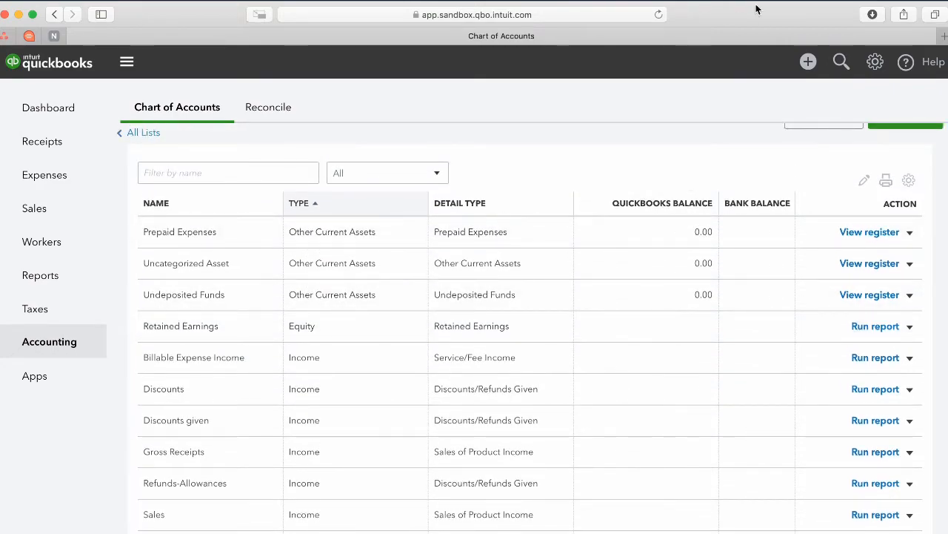
left_click_drag(757, 8, 693, 83)
Check FileMaker's QuickBooks sync setup, then bring the Chart of Accounts browser window back over it.
left_click(721, 16)
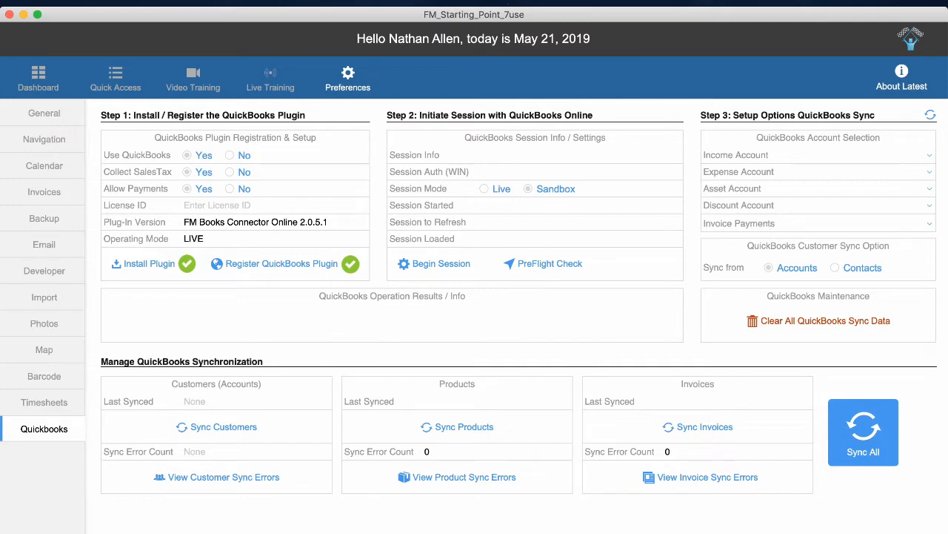
key("super+Tab")
left_click_drag(92, 86, 123, 42)
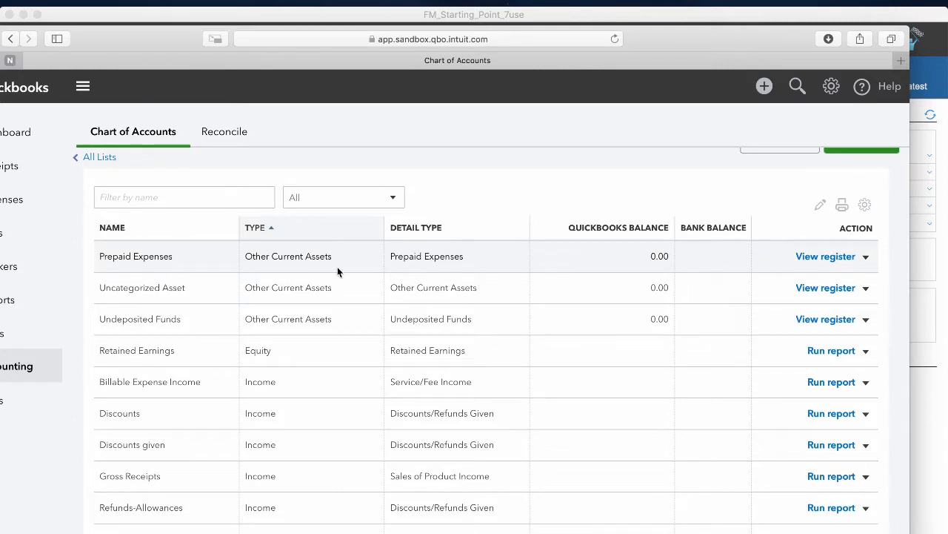
Reposition the browser window and scroll through the Chart of Accounts list.
mouse_move(770, 30)
left_mouse_down()
mouse_move(740, 28)
mouse_move(763, 30)
left_mouse_up()
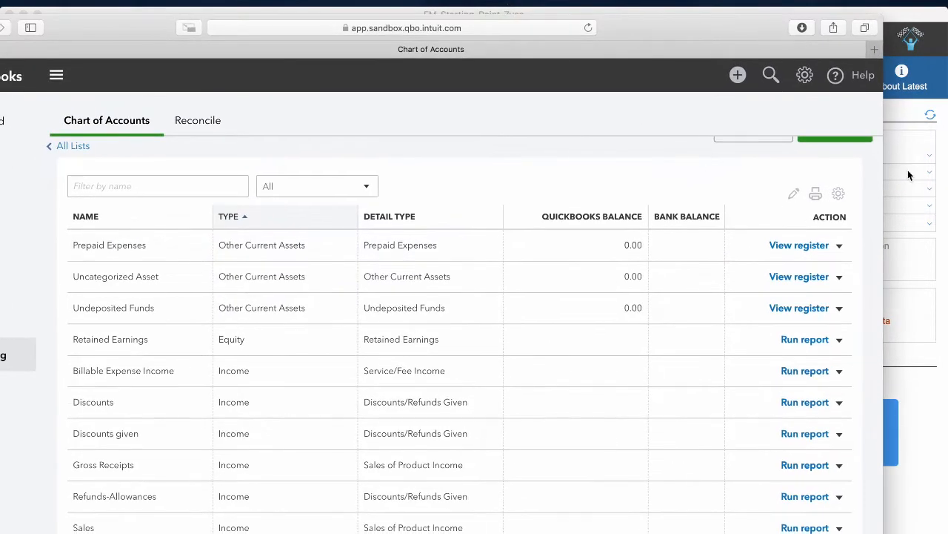
left_click_drag(646, 37, 669, 37)
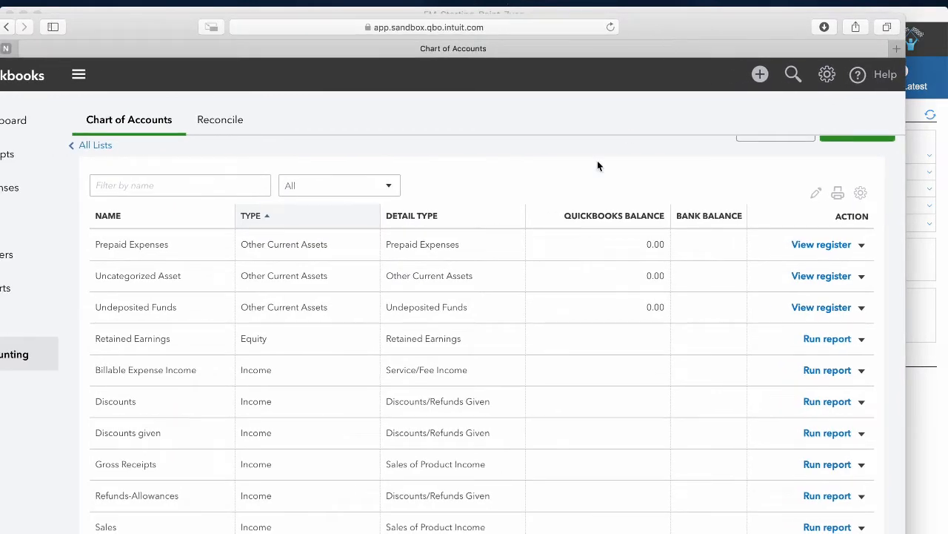
scroll(438, 316, "down", 1)
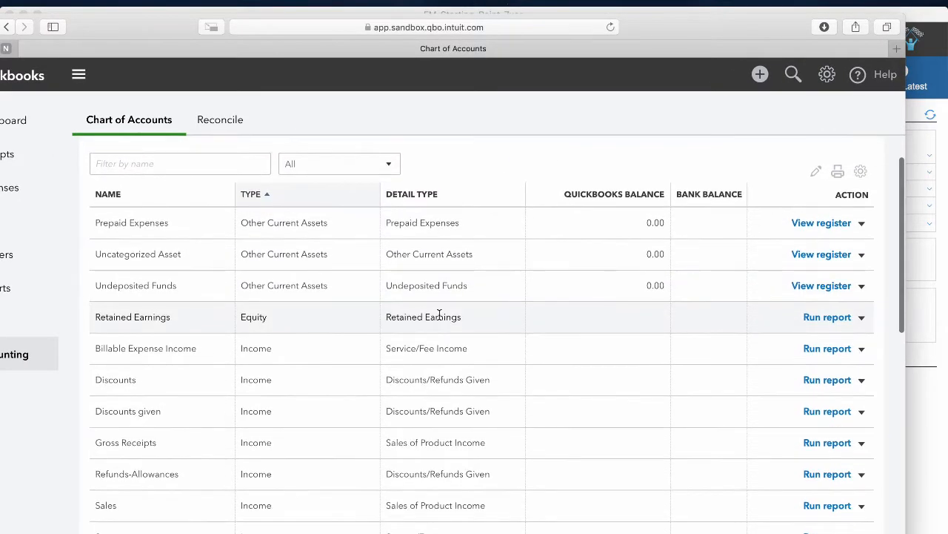
scroll(439, 314, "down", 1)
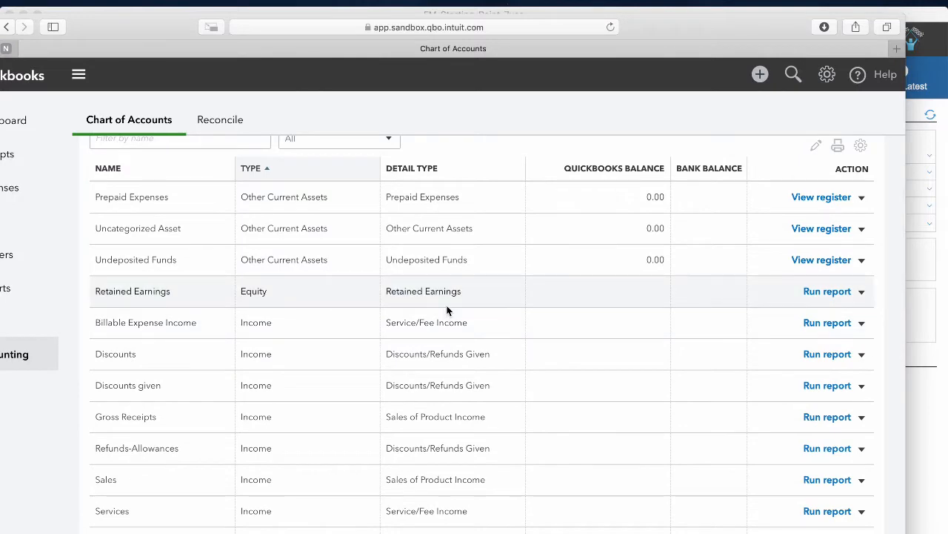
scroll(447, 310, "down", 1)
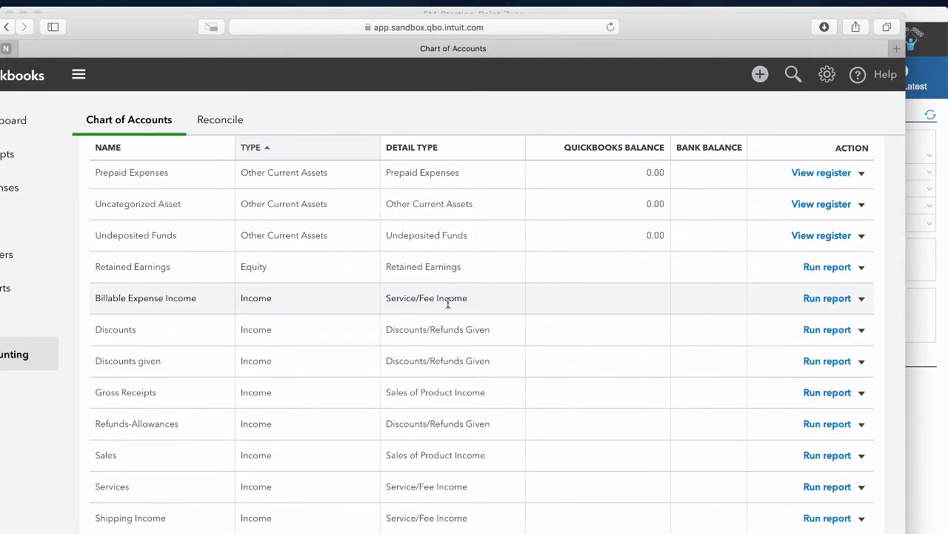
scroll(447, 304, "up", 4)
Search the page for 'asset' and select the Uncategorized Asset account name.
key("super+f")
type("ass")
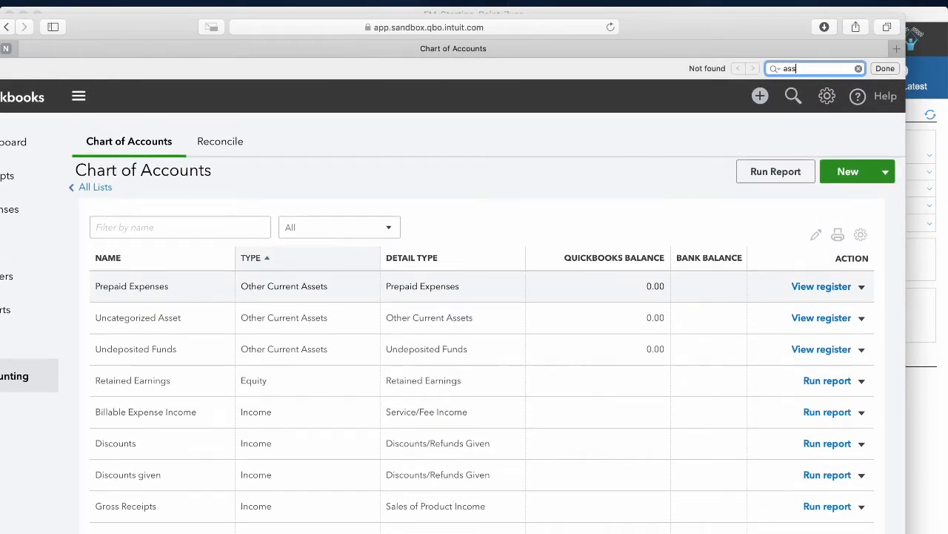
type("et")
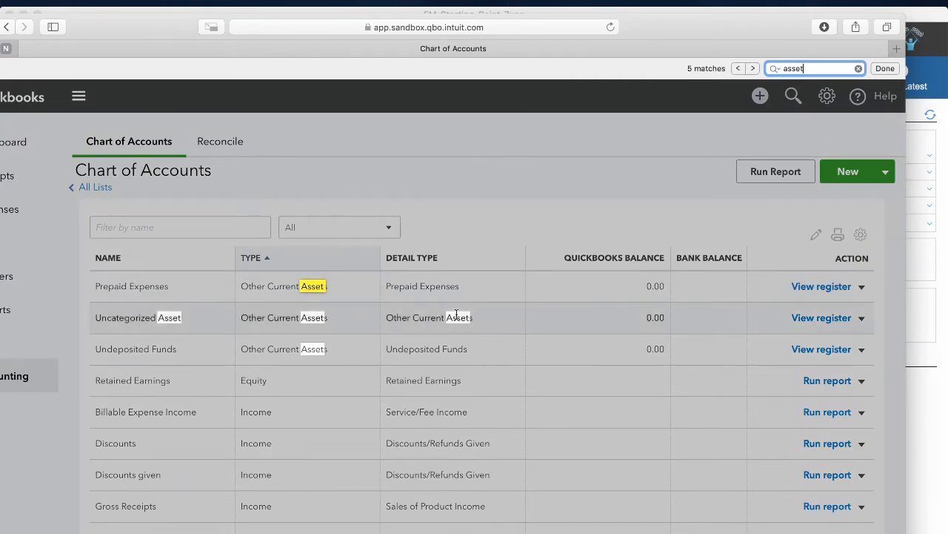
scroll(446, 321, "down", 1)
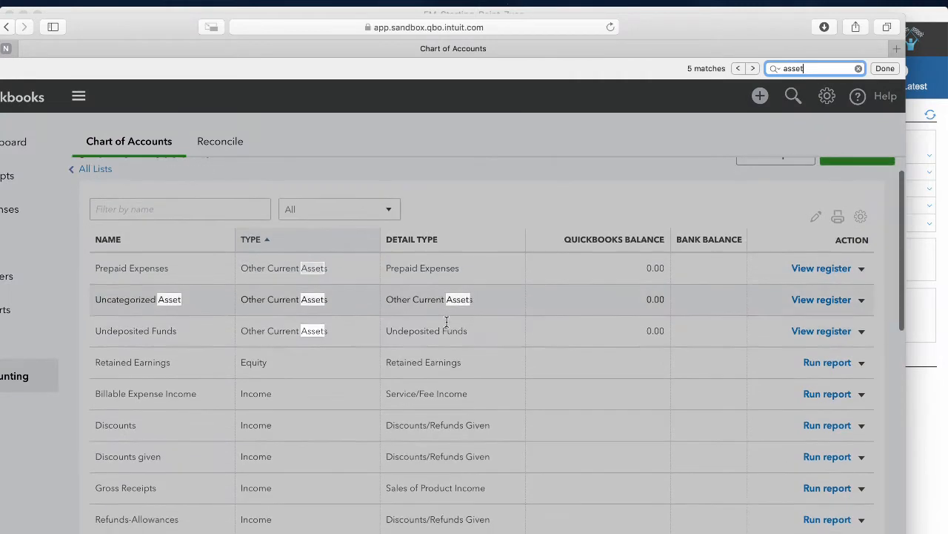
scroll(397, 311, "down", 10)
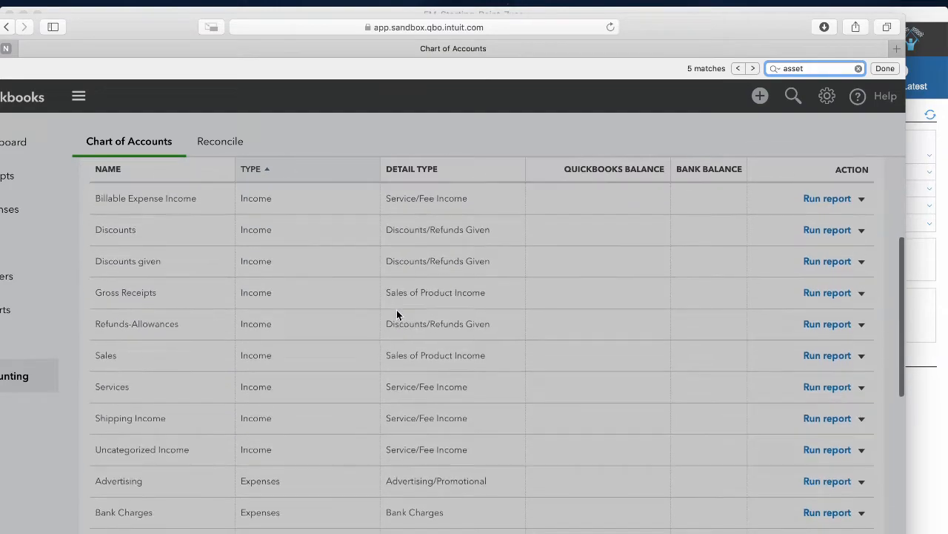
scroll(397, 315, "down", 5)
scroll(396, 315, "up", 15)
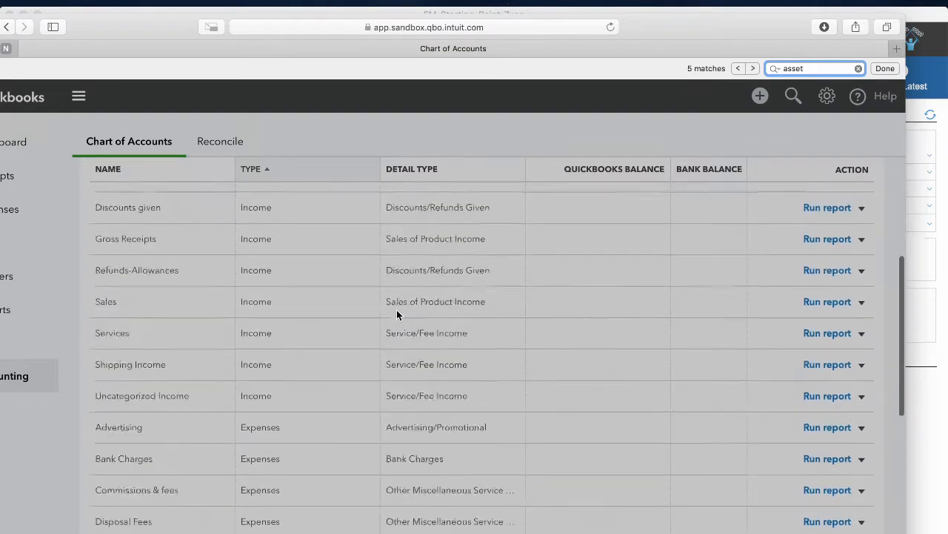
left_click_drag(223, 330, 92, 333)
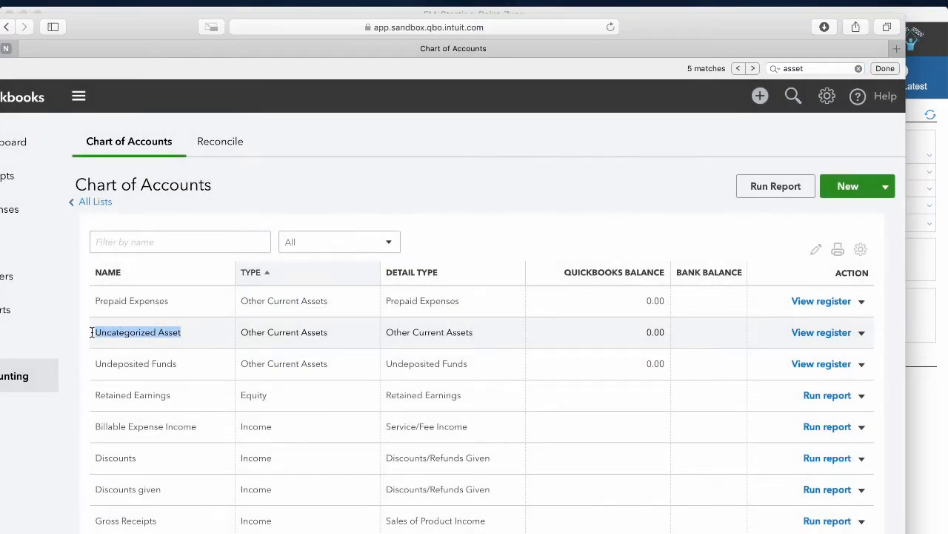
Rename the Uncategorized Asset account to 'Asset Account for Product' and save it.
left_click(215, 339)
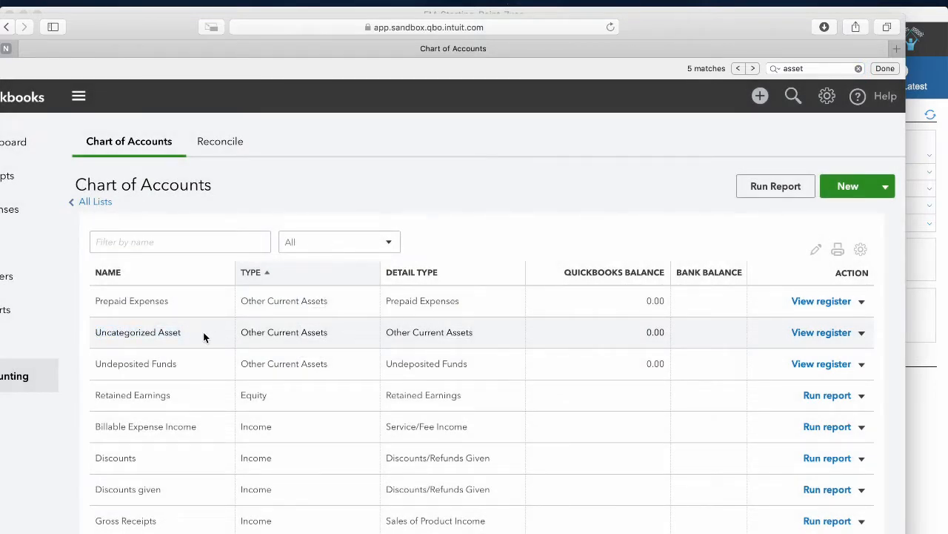
left_click(862, 334)
left_click(790, 356)
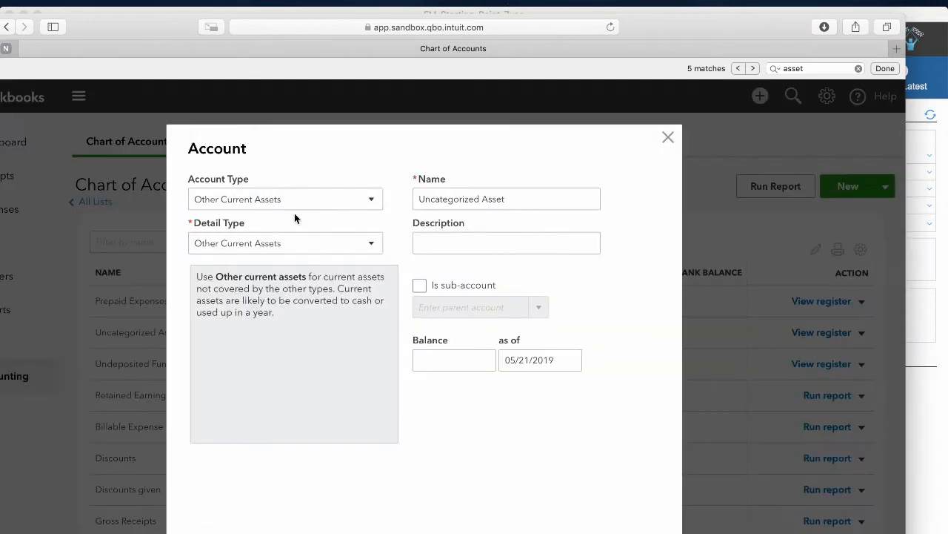
left_click(292, 200)
left_click_drag(421, 198, 523, 201)
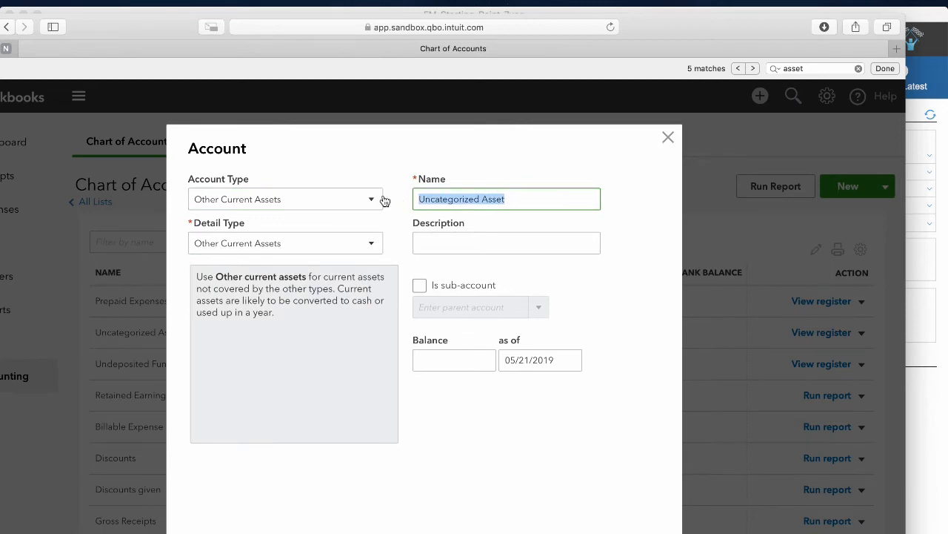
type("Ass")
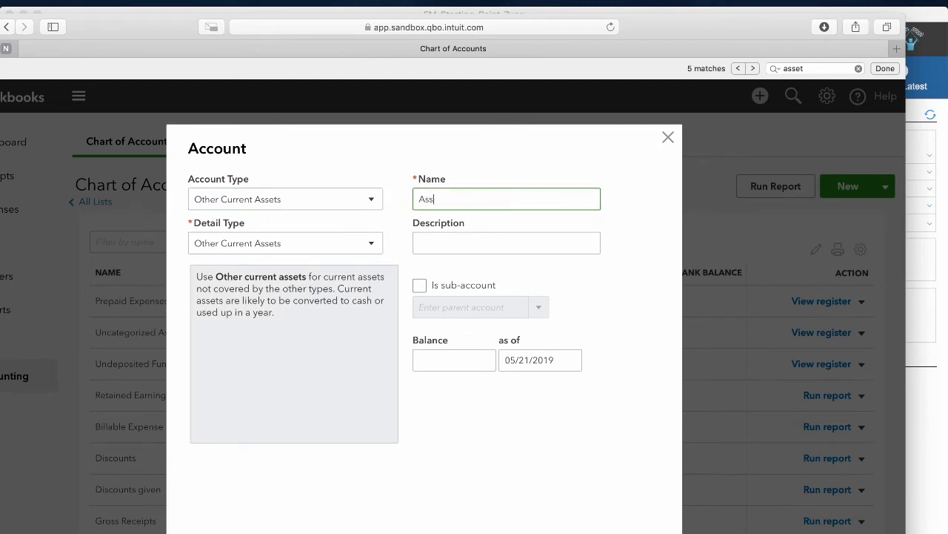
type("et Account for Products")
left_click(630, 531)
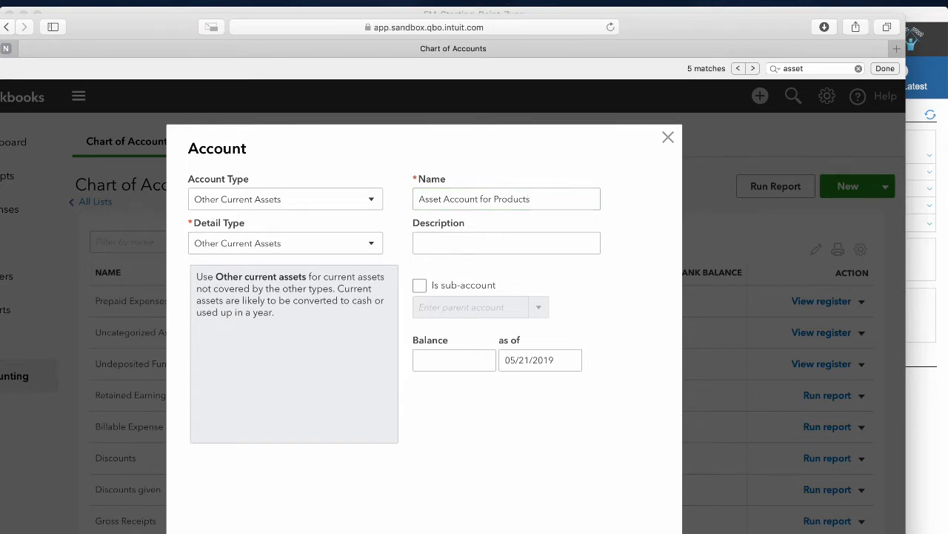
Review the updated Chart of Accounts and start a new account.
scroll(289, 330, "down", 3)
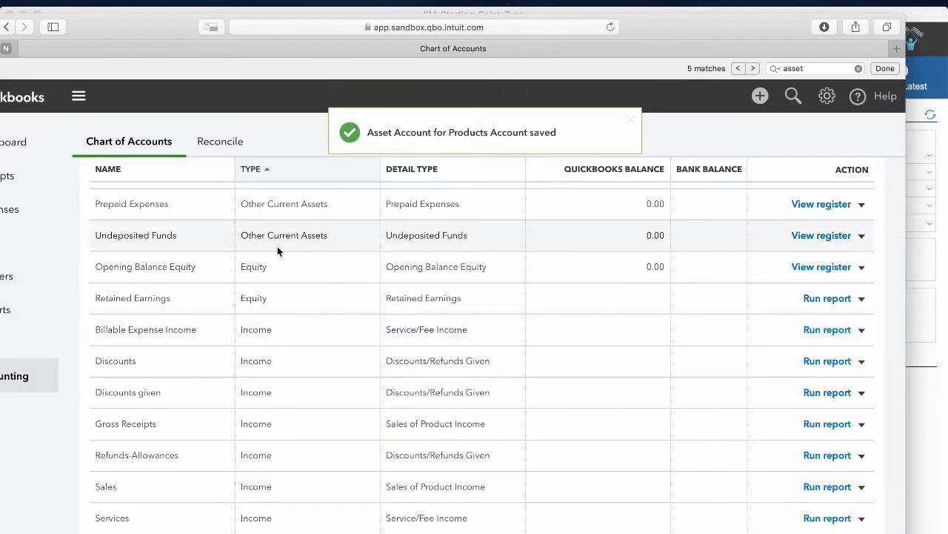
scroll(277, 246, "up", 2)
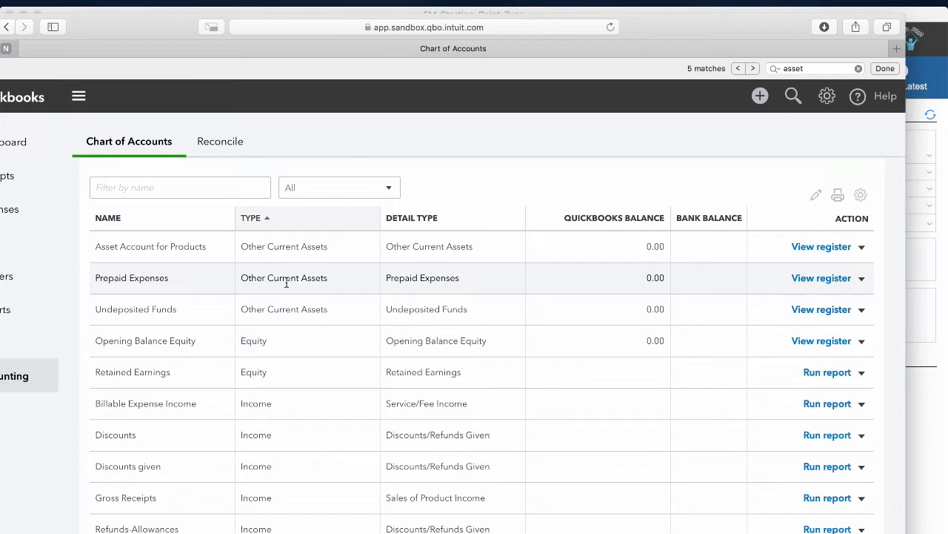
scroll(307, 288, "down", 2)
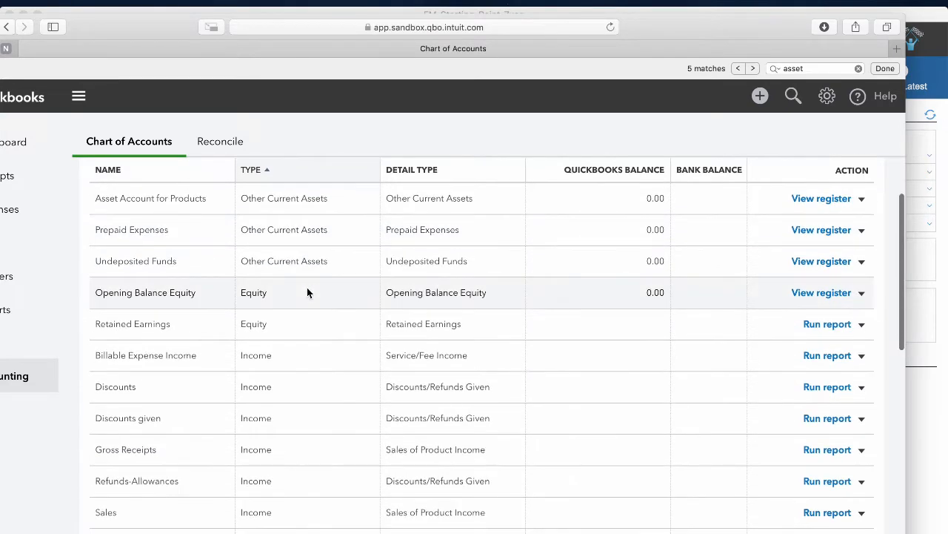
scroll(307, 292, "down", 5)
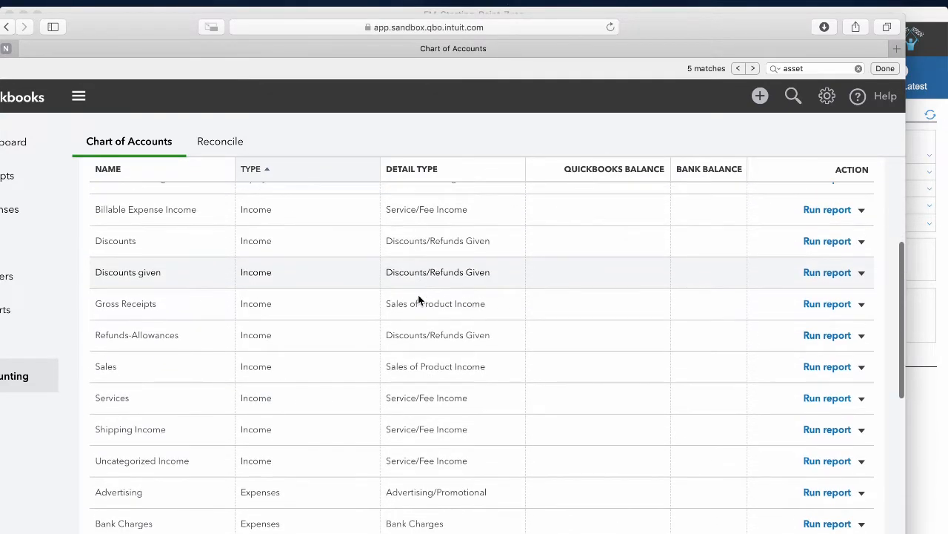
scroll(419, 294, "up", 8)
left_click(846, 163)
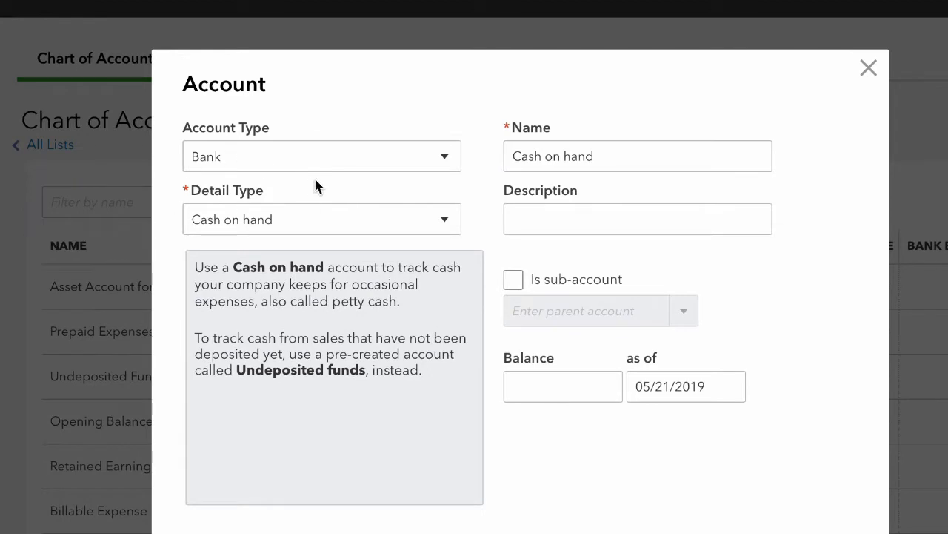
Make the new account Cost of Goods Sold, detail Supplies & Materials - COGS, named 'Cost of Goods Sold - Products'.
left_click(399, 168)
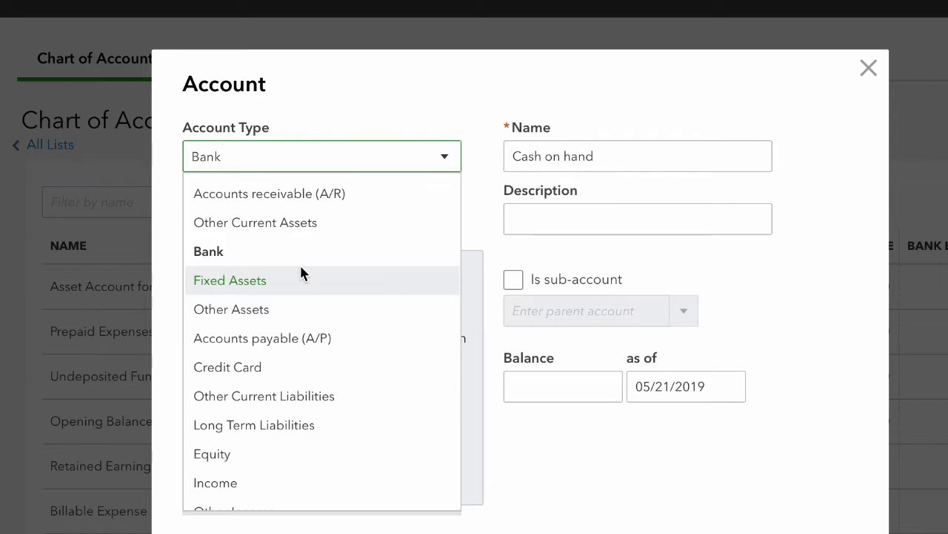
scroll(301, 274, "down", 3)
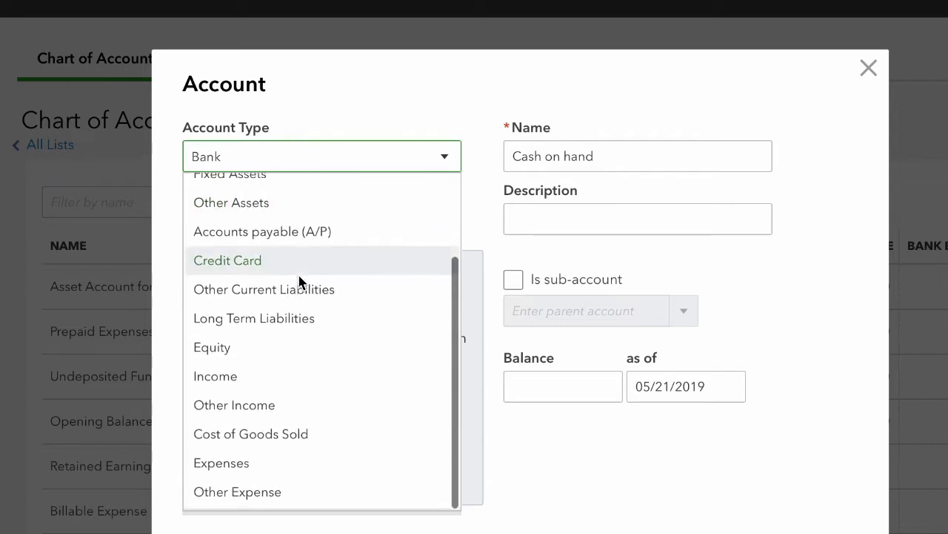
left_click(288, 442)
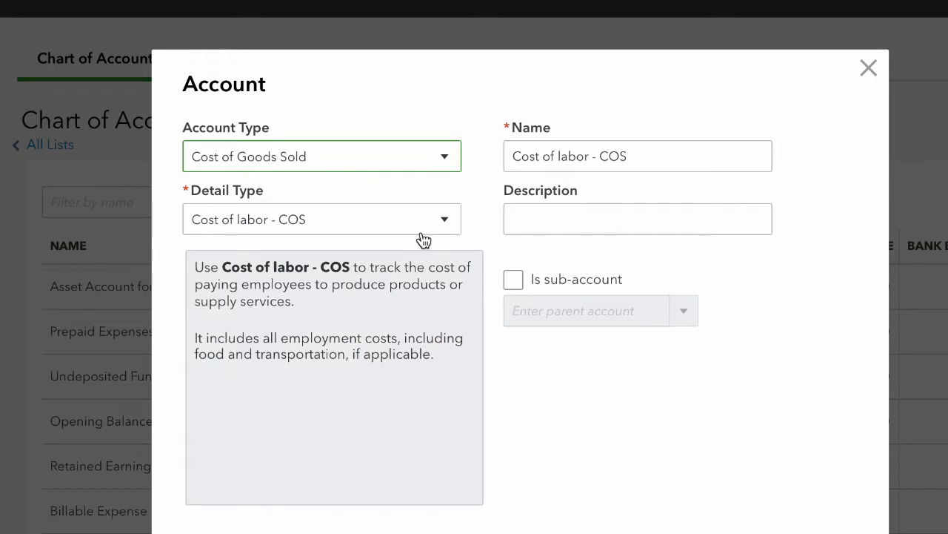
left_click(553, 161)
left_click_drag(680, 158, 471, 163)
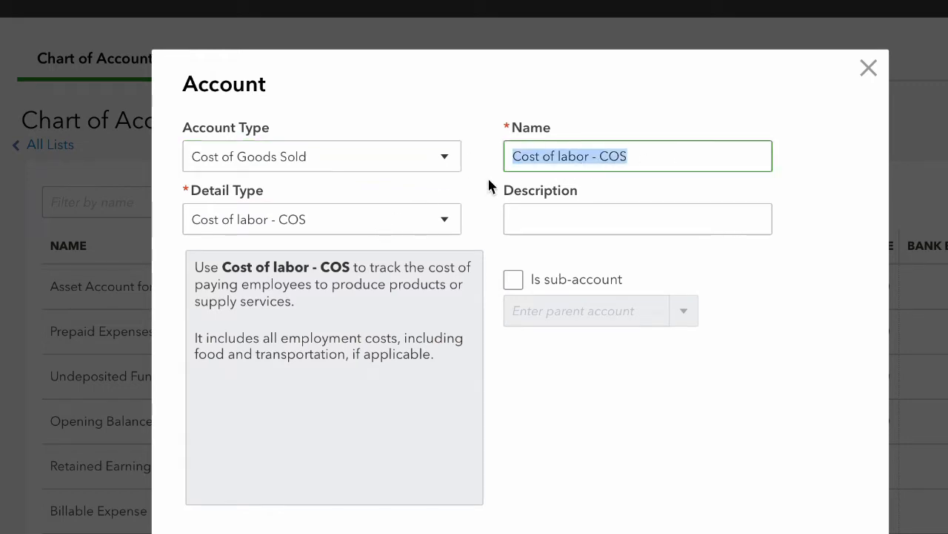
left_click(434, 223)
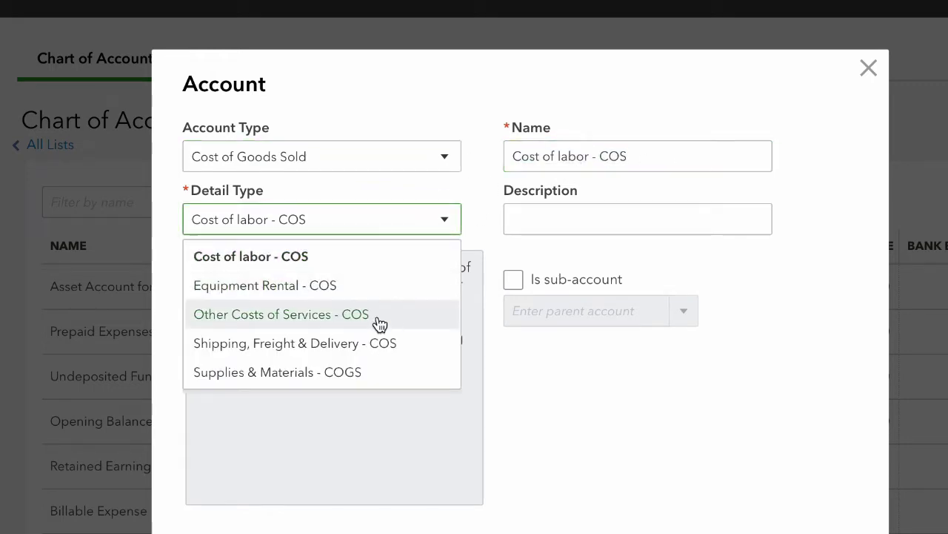
left_click(363, 373)
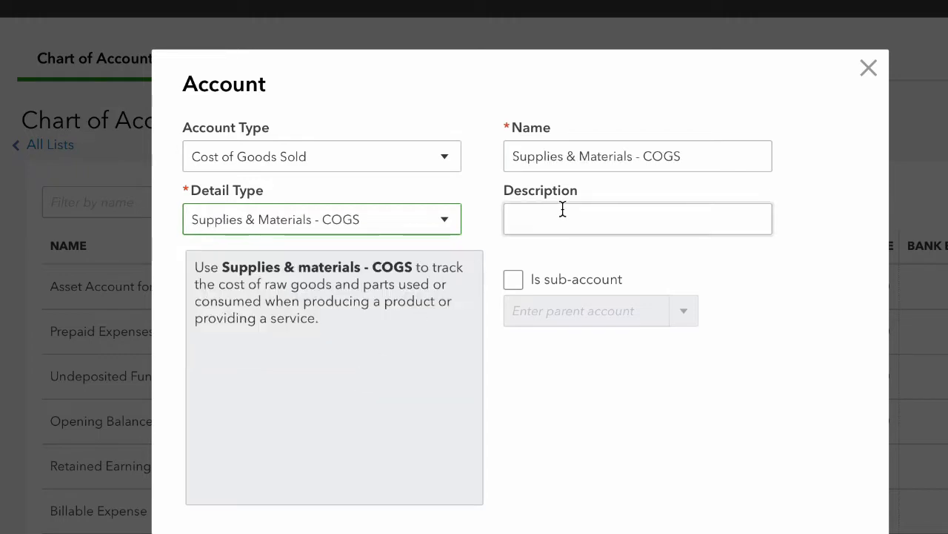
left_click_drag(662, 167, 417, 146)
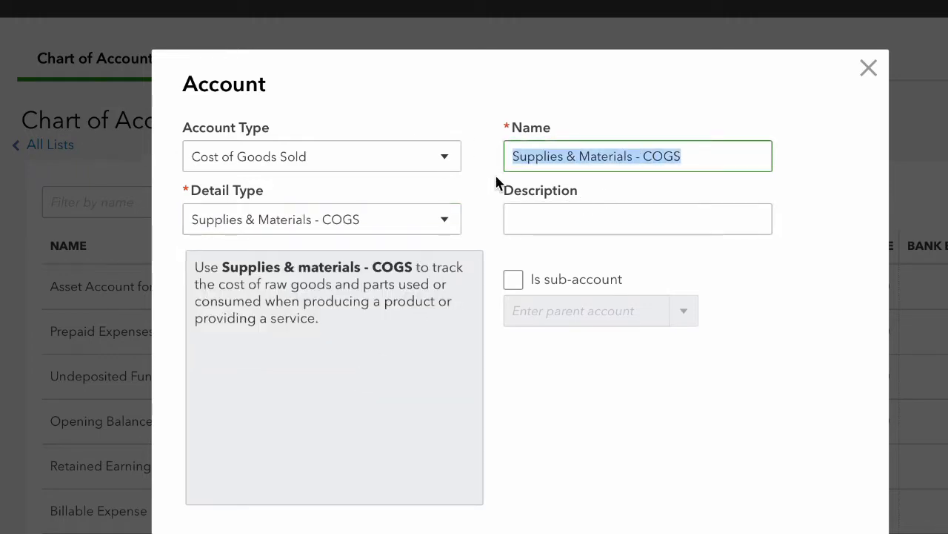
type("Cost of Go")
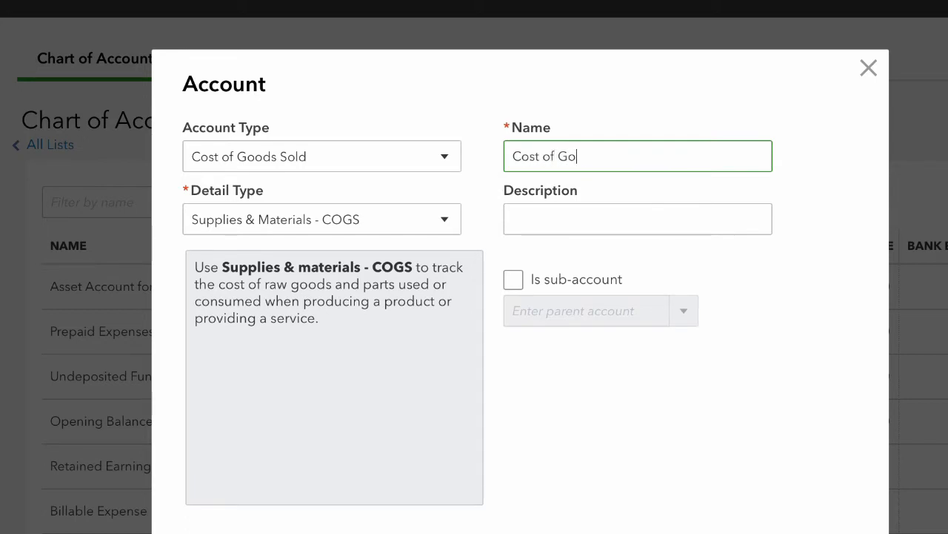
type("ods Sold - Produc")
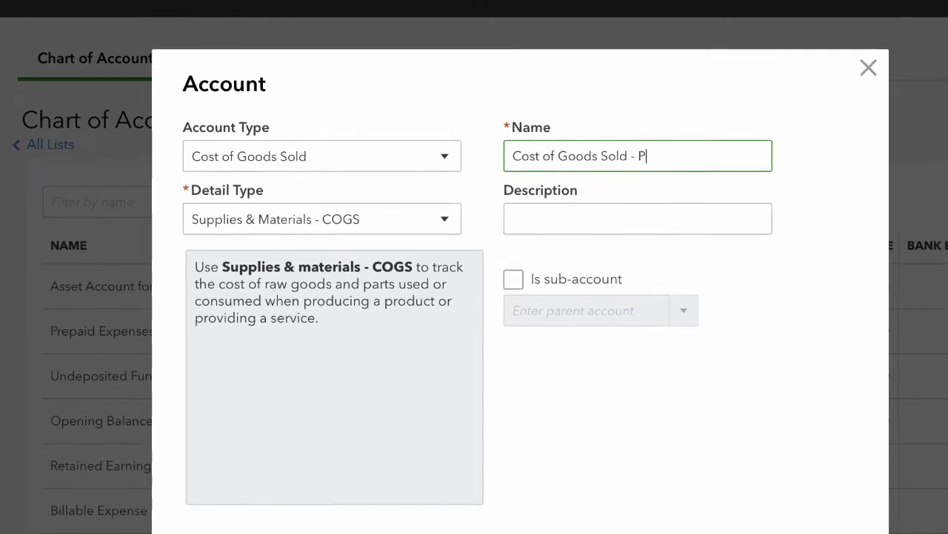
type("ts")
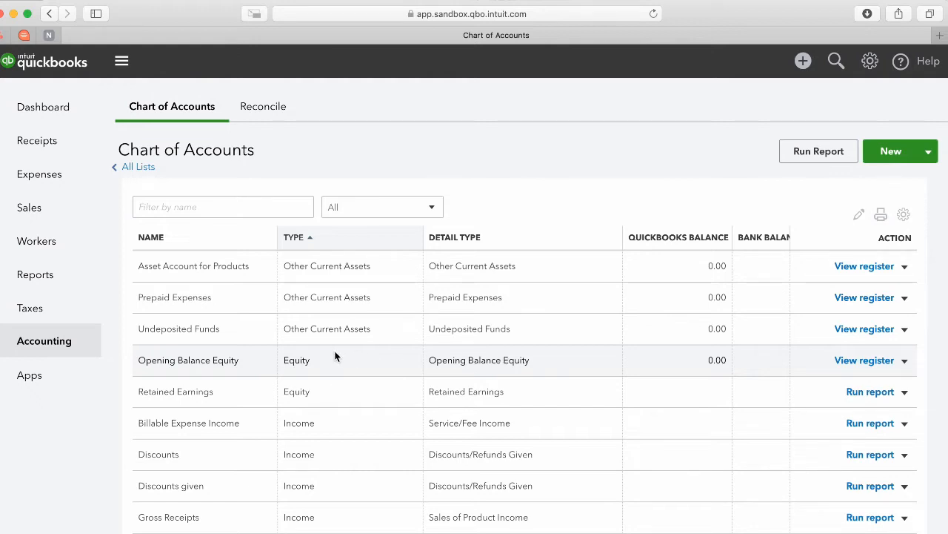
Locate the Sales income account in the Chart of Accounts list.
scroll(428, 358, "down", 5)
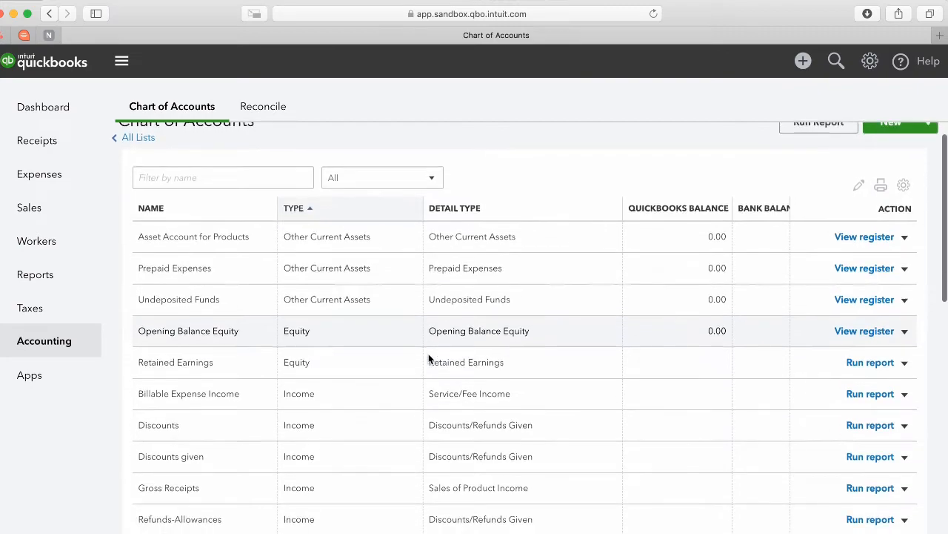
scroll(429, 356, "down", 8)
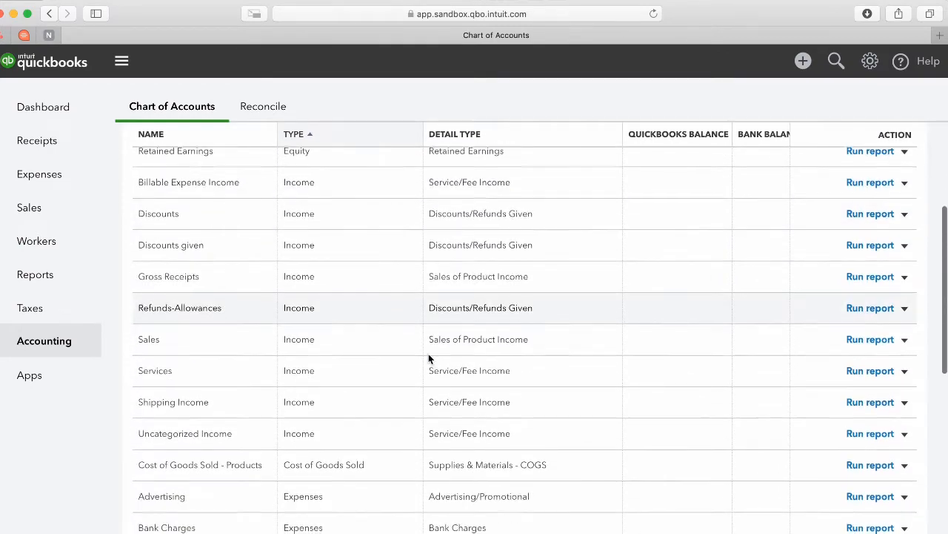
scroll(428, 357, "up", 4)
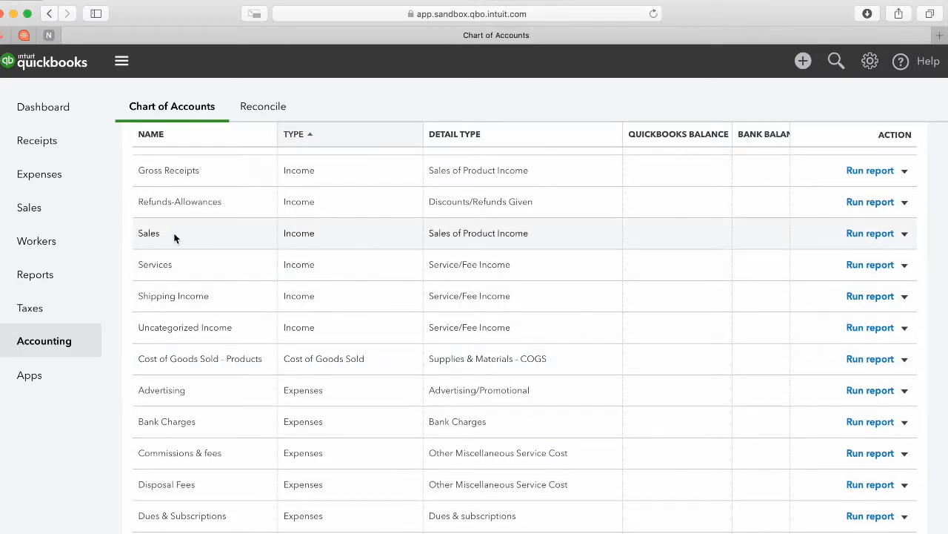
left_click_drag(175, 237, 142, 229)
left_click(273, 252)
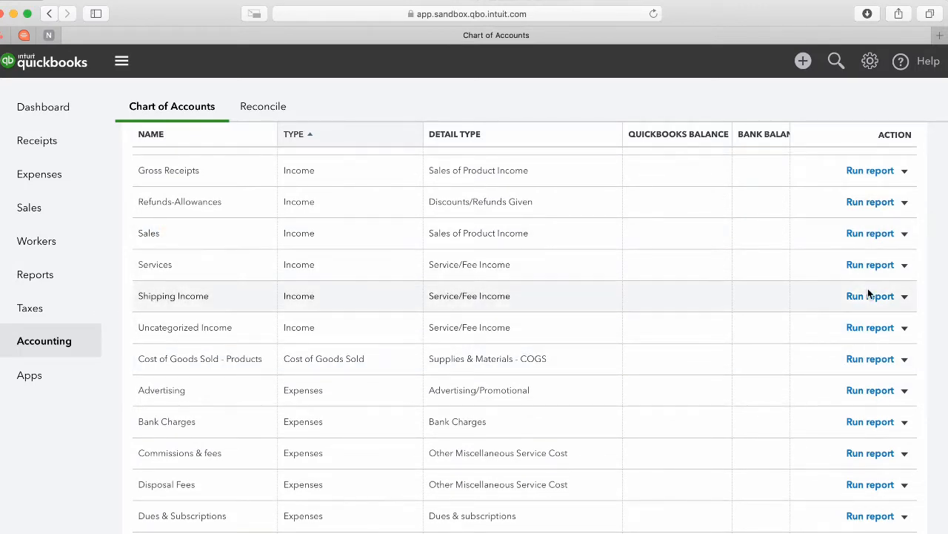
Edit the Sales account, append 'of Products' to its name, and save.
left_click(904, 235)
left_click(822, 252)
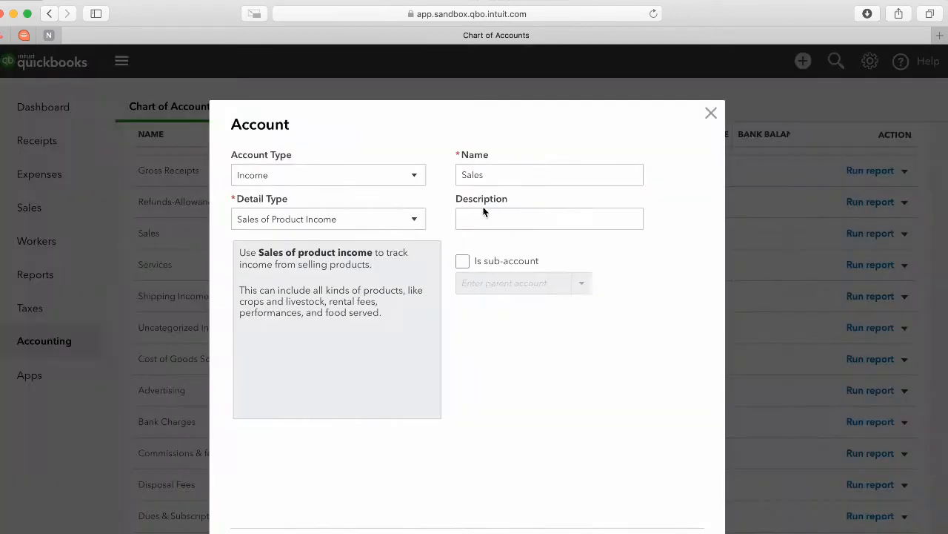
left_click(497, 172)
key("Right")
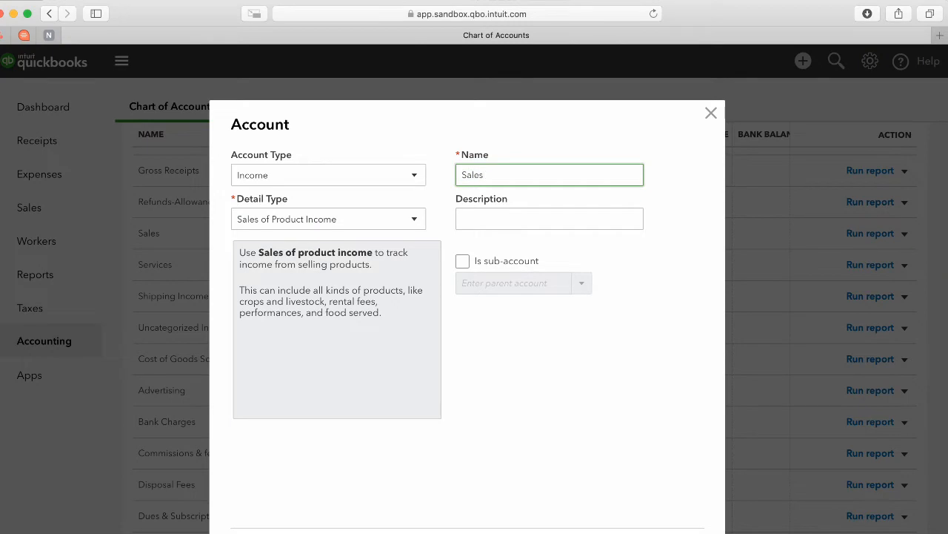
type("of Products")
left_click(655, 533)
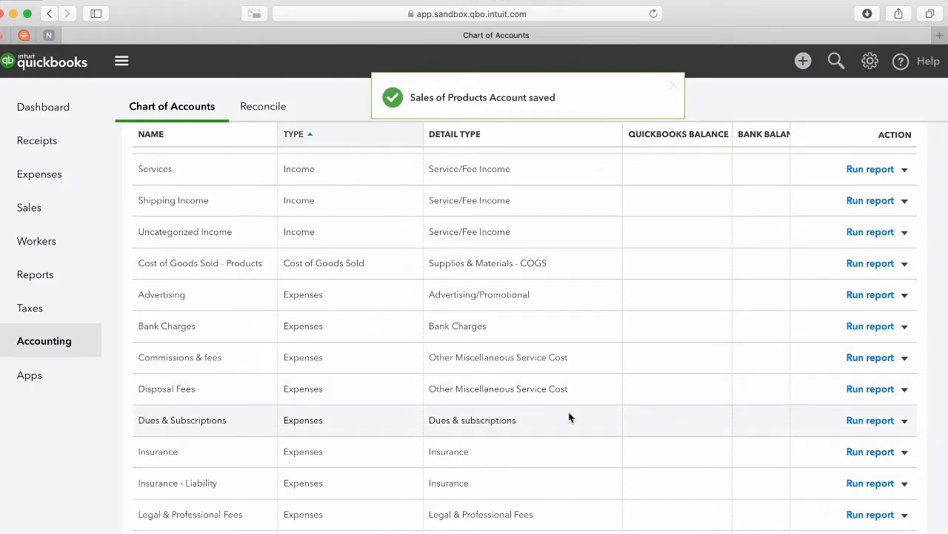
scroll(569, 418, "up", 8)
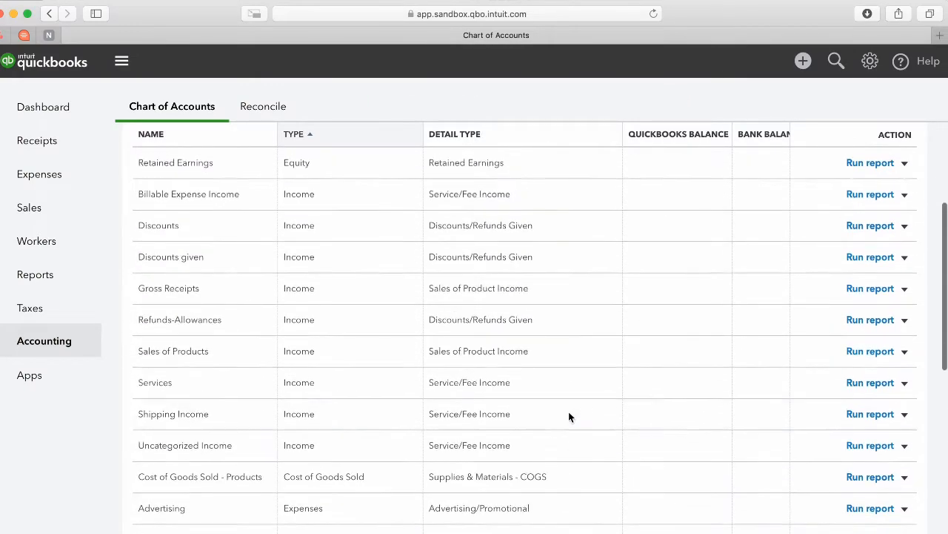
scroll(569, 417, "up", 3)
scroll(569, 416, "down", 10)
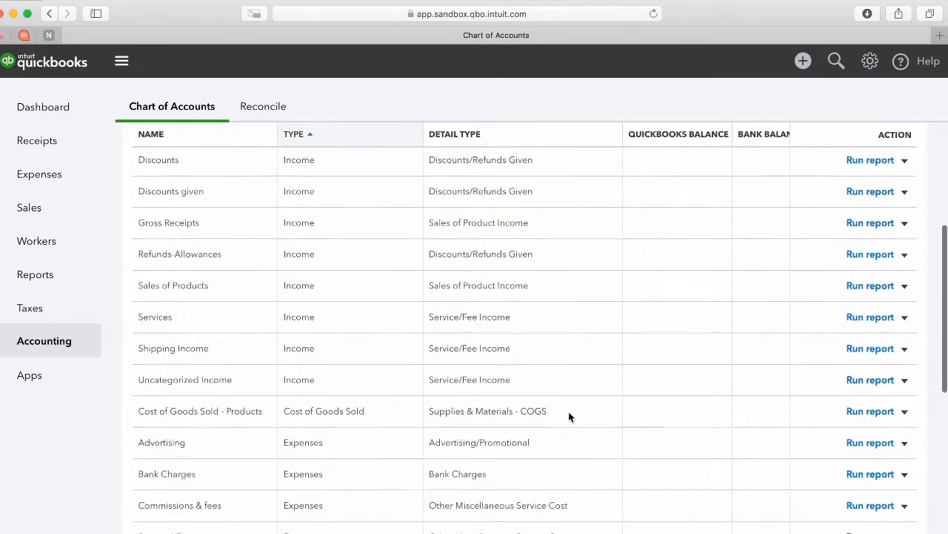
scroll(569, 417, "down", 5)
scroll(569, 416, "up", 15)
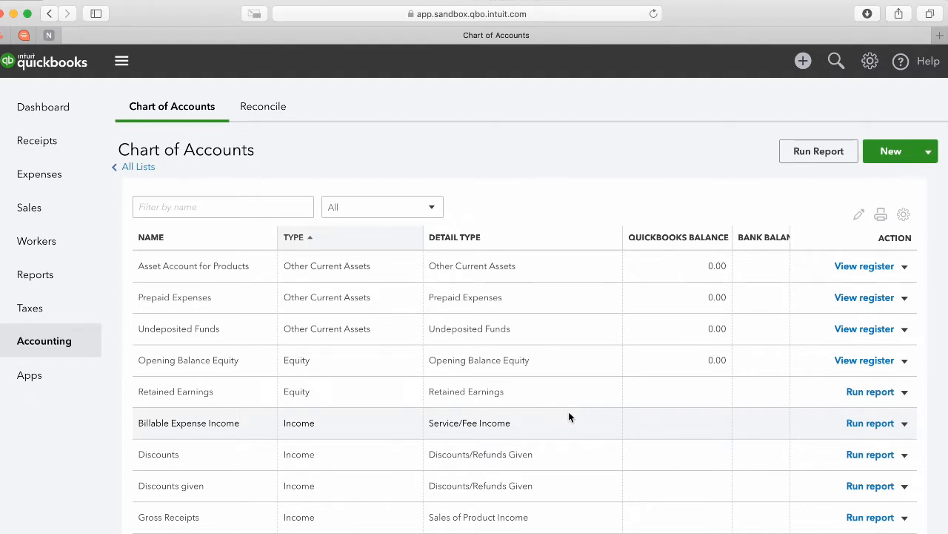
Create a Checking-detail bank account named 'Wells Fargo Business' and save it.
left_click(891, 156)
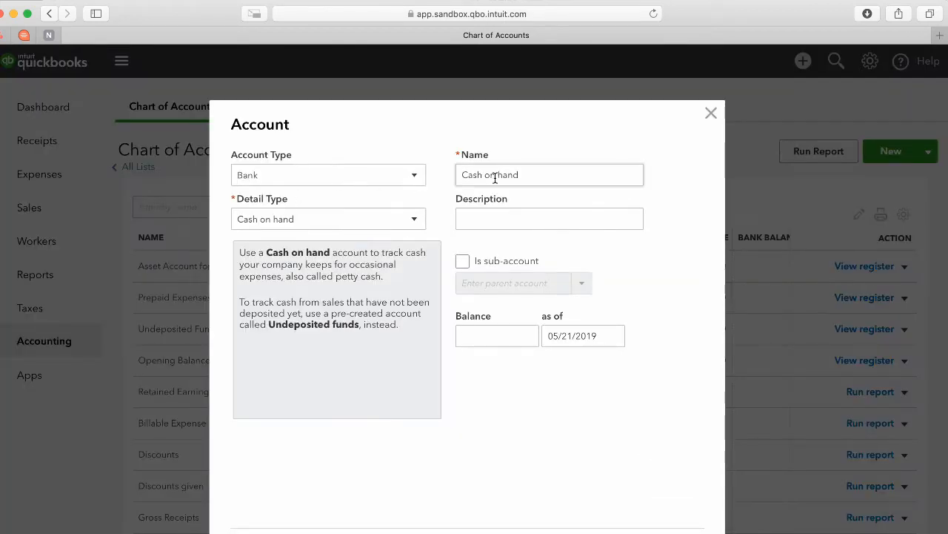
left_click(379, 220)
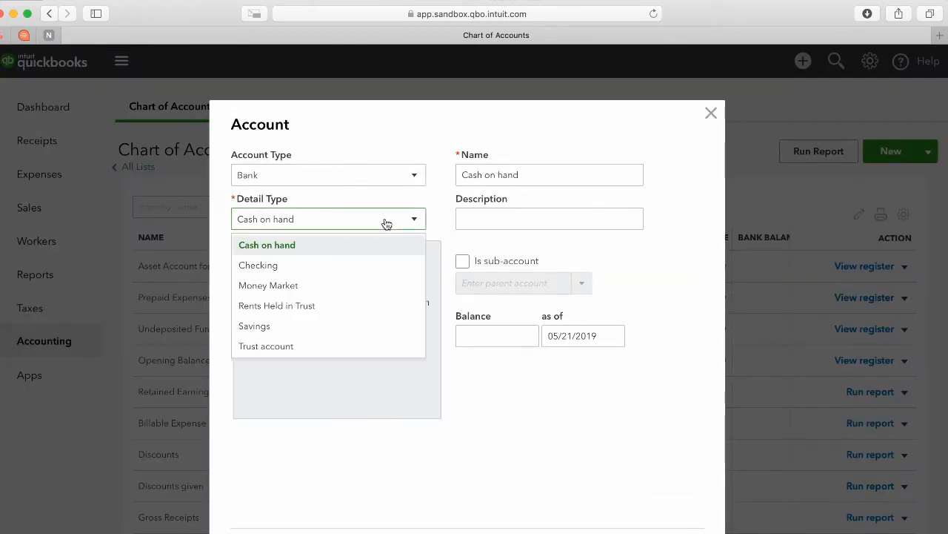
left_click(312, 267)
double_click(567, 177)
type("Wells Fa")
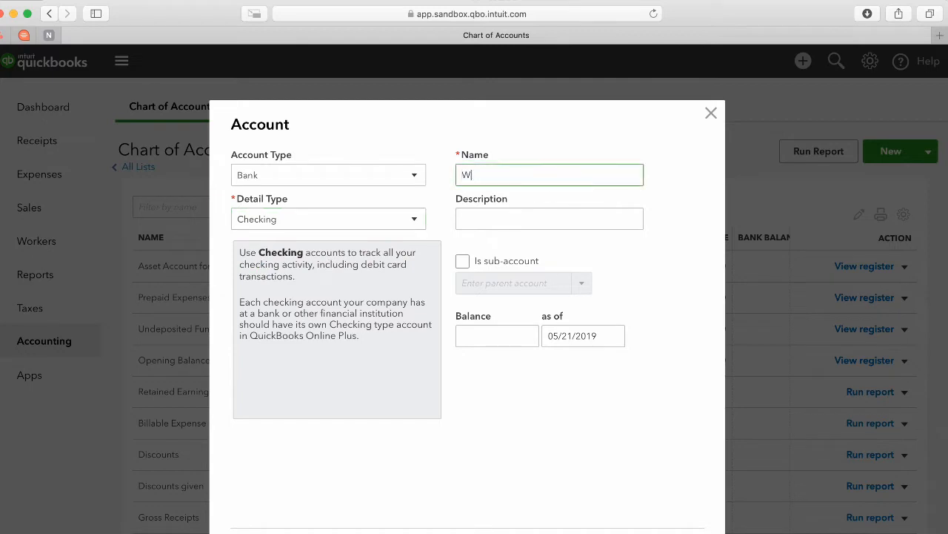
type("rgo Business")
left_click(671, 533)
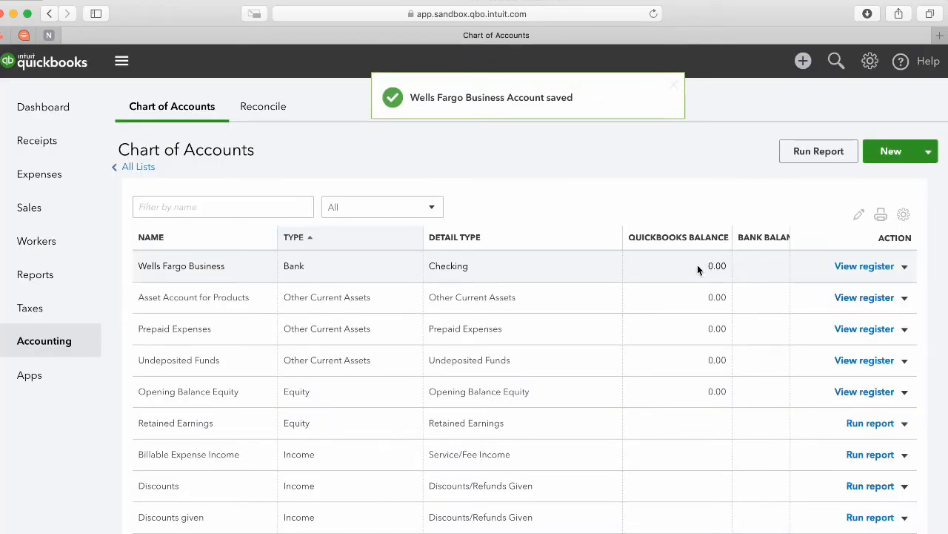
Look over the Discounts account name in the list, then switch to FileMaker's QuickBooks preferences.
scroll(341, 320, "down", 2)
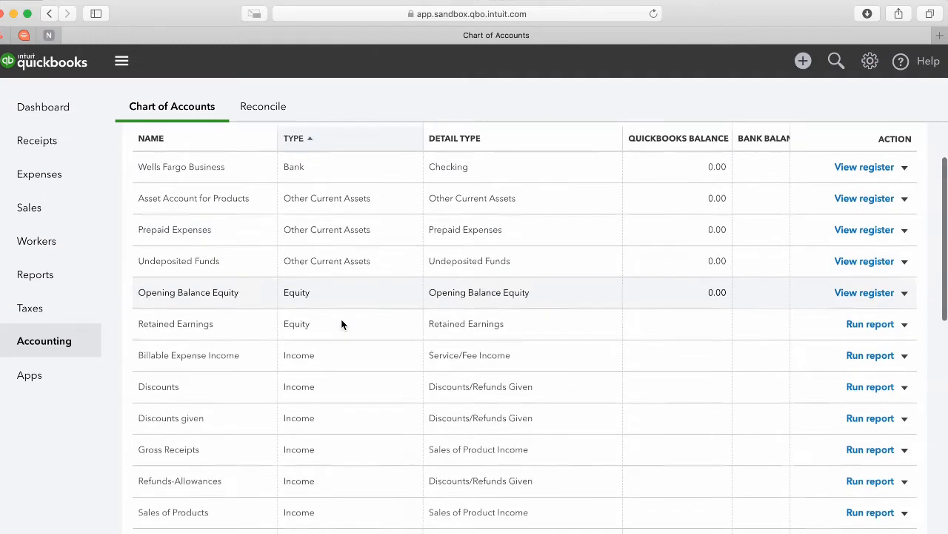
double_click(165, 375)
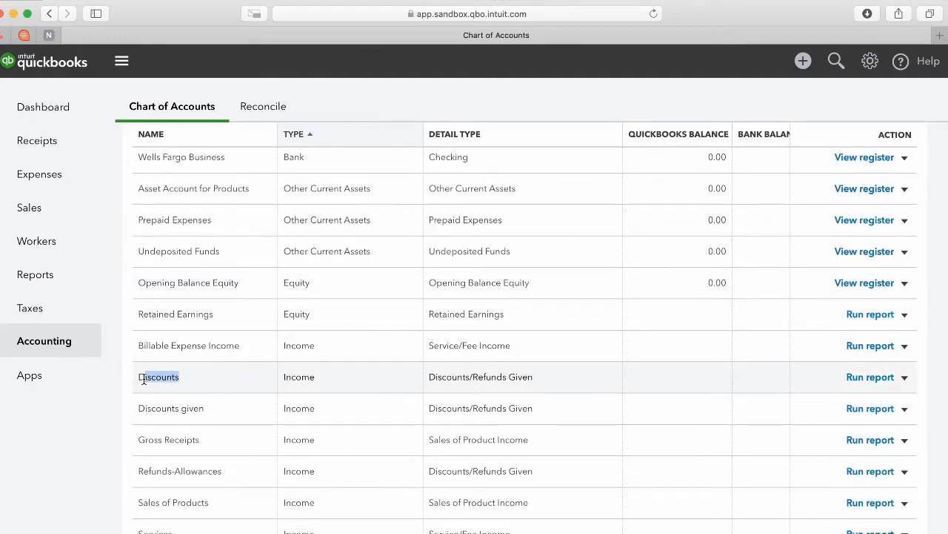
left_click(212, 381)
double_click(208, 381)
left_click(210, 378)
left_click_drag(228, 378, 131, 376)
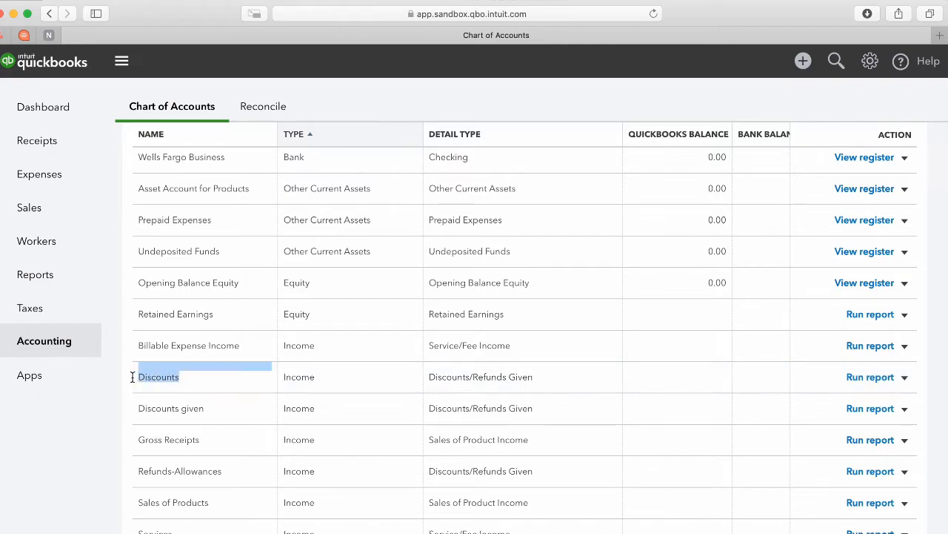
left_click(201, 376)
scroll(592, 349, "up", 2)
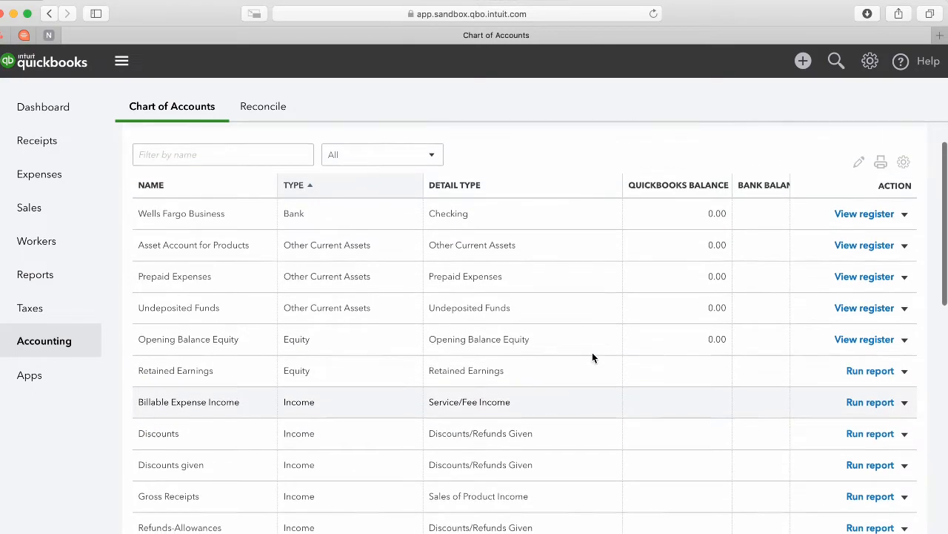
scroll(576, 383, "down", 10)
scroll(576, 379, "up", 1)
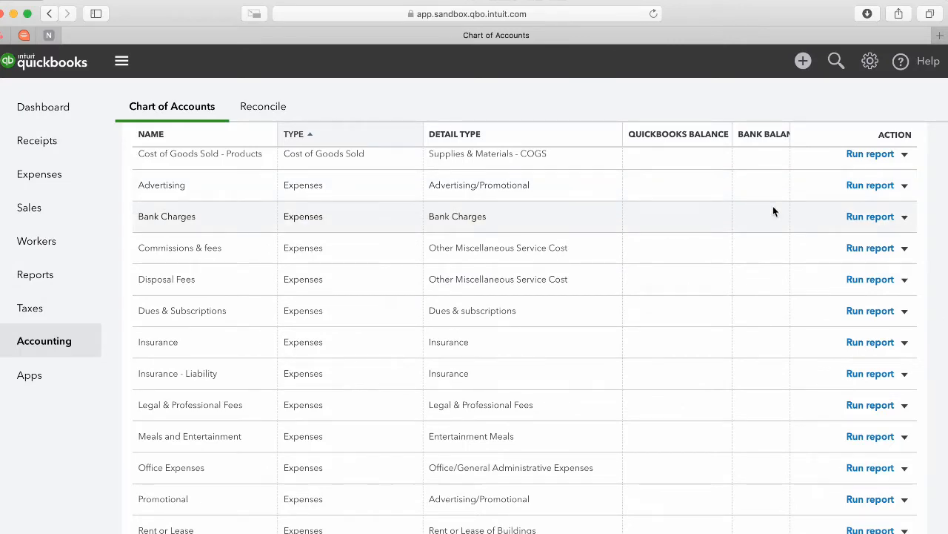
key("super+Tab")
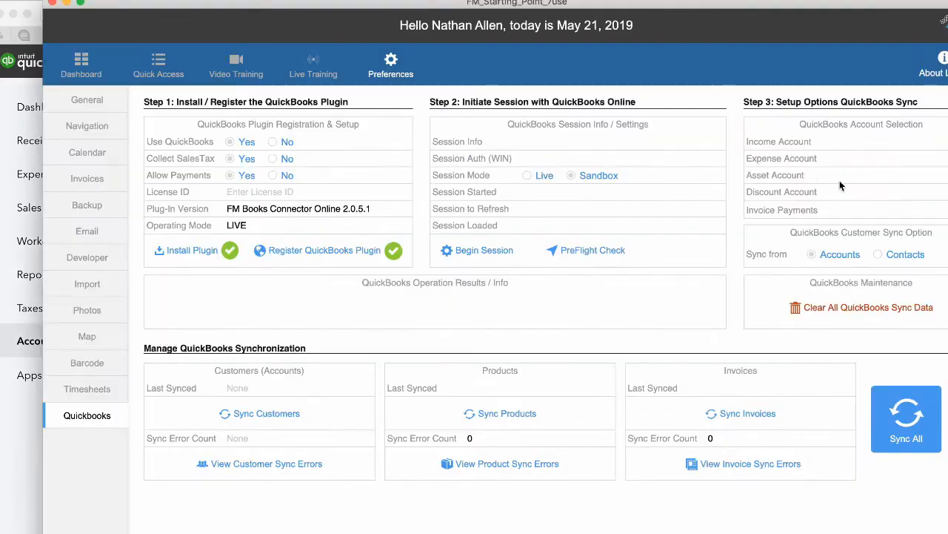
Bring the QuickBooks Online Chart of Accounts back in front and scroll down the list.
left_click(27, 424)
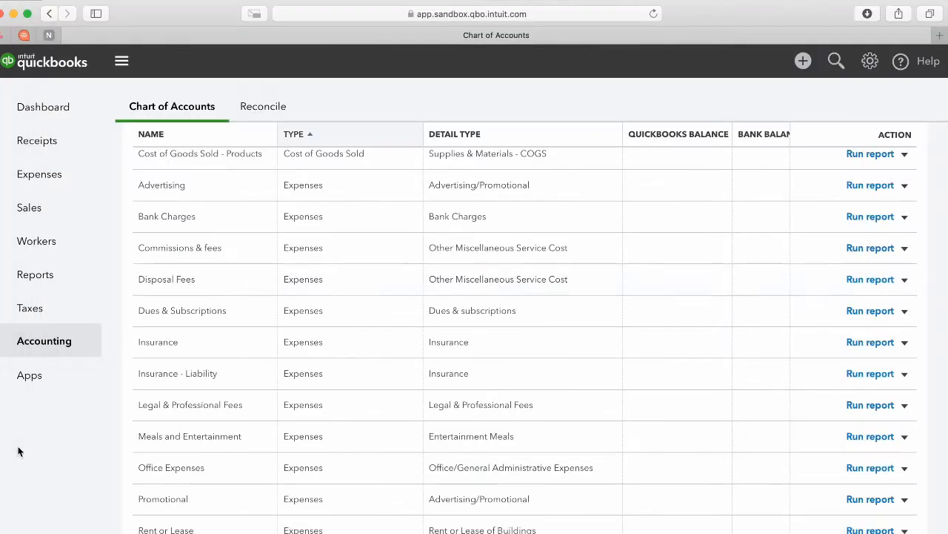
scroll(438, 251, "down", 7)
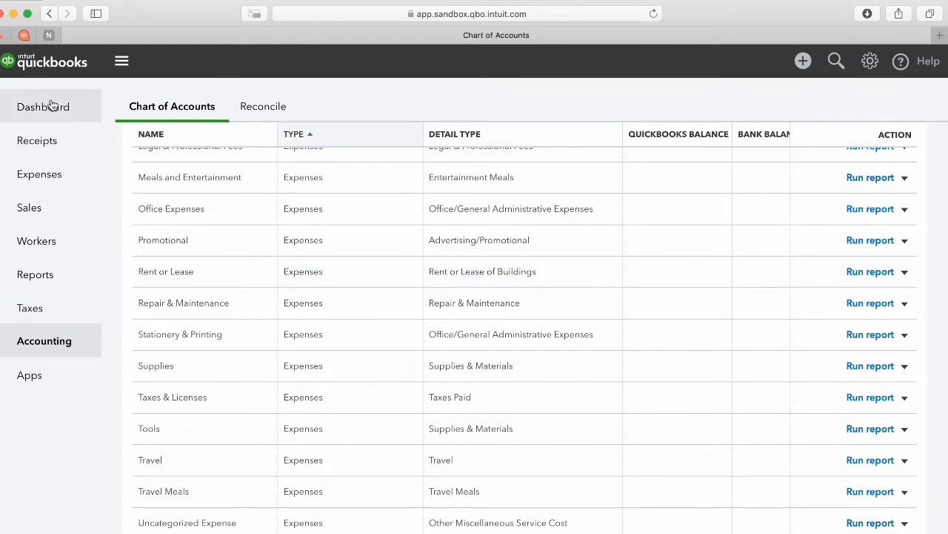
scroll(229, 255, "down", 2)
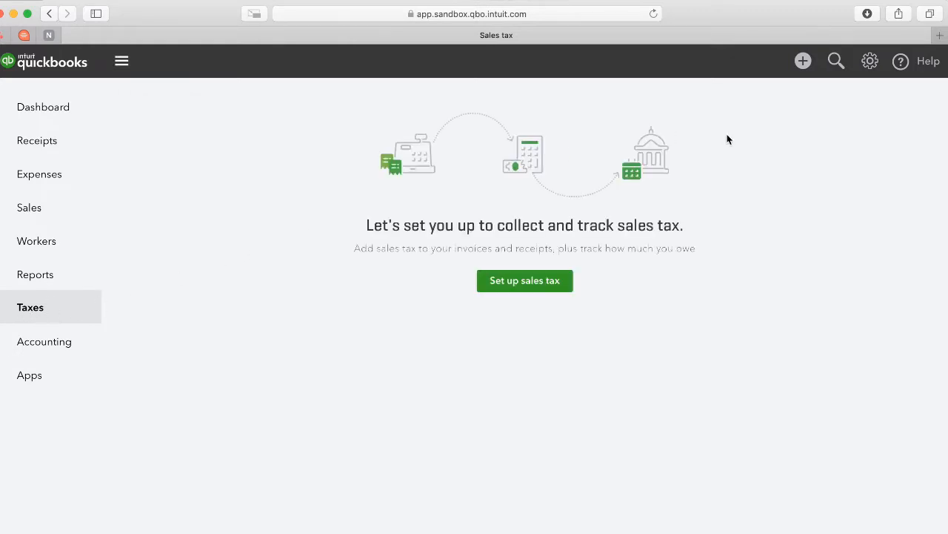
Start sales tax setup and update the business address to 3130, Santa Clara, 95054.
left_click(527, 289)
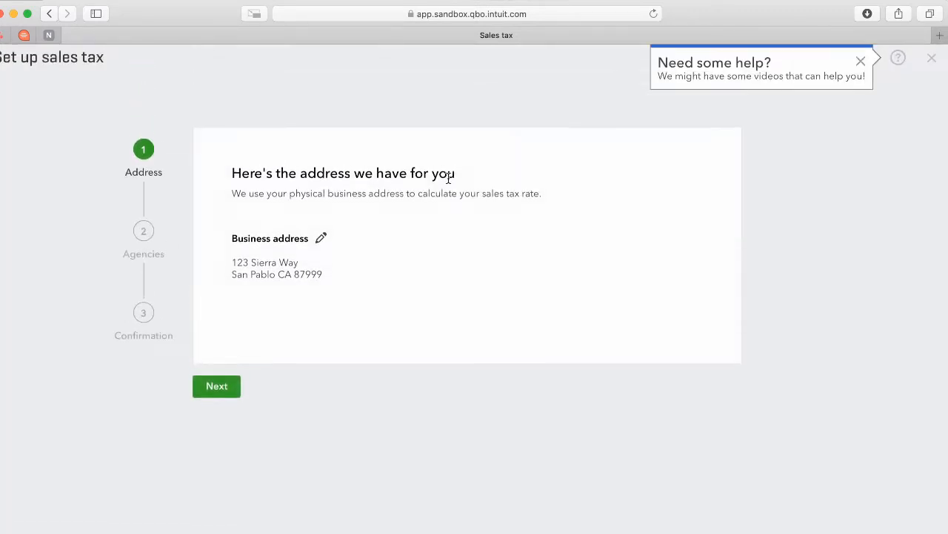
left_click(320, 239)
left_click_drag(390, 257, 179, 264)
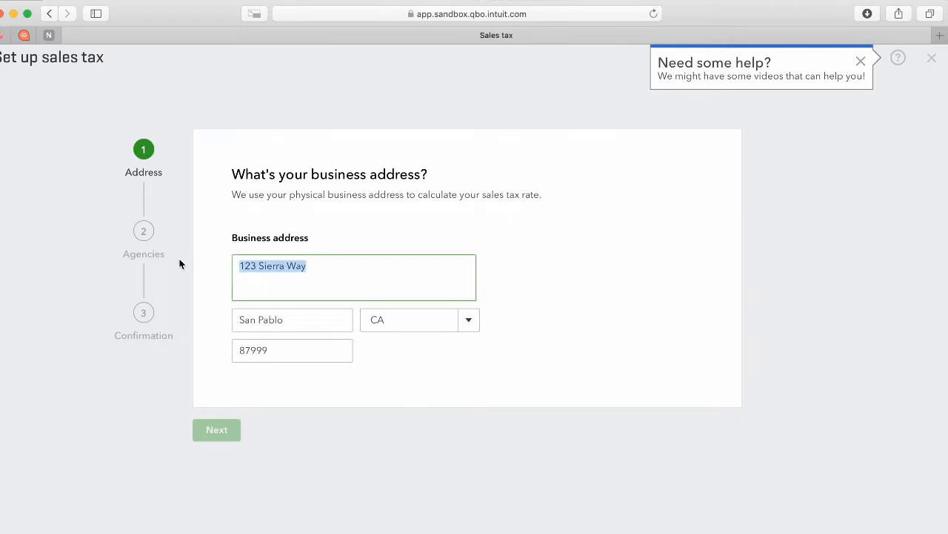
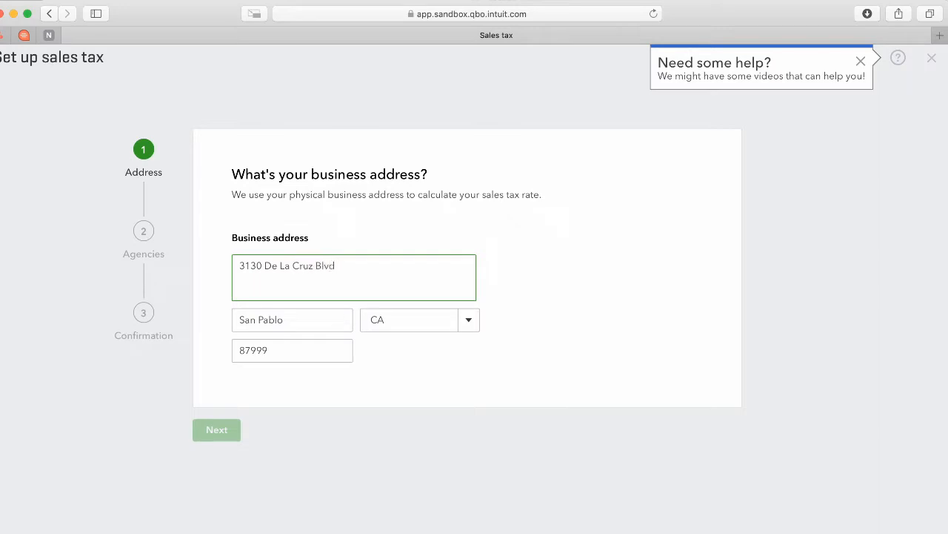
key("Tab")
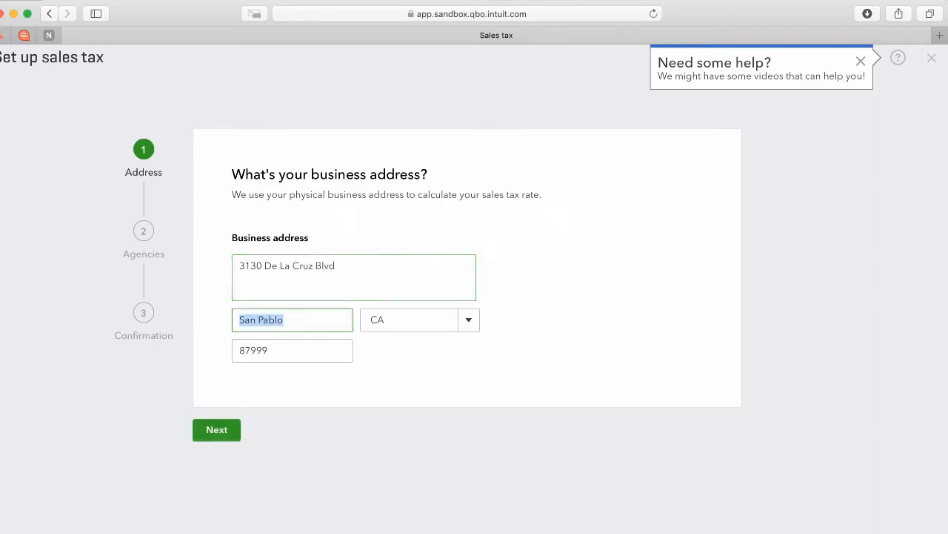
type("Santa Clara")
key("Tab")
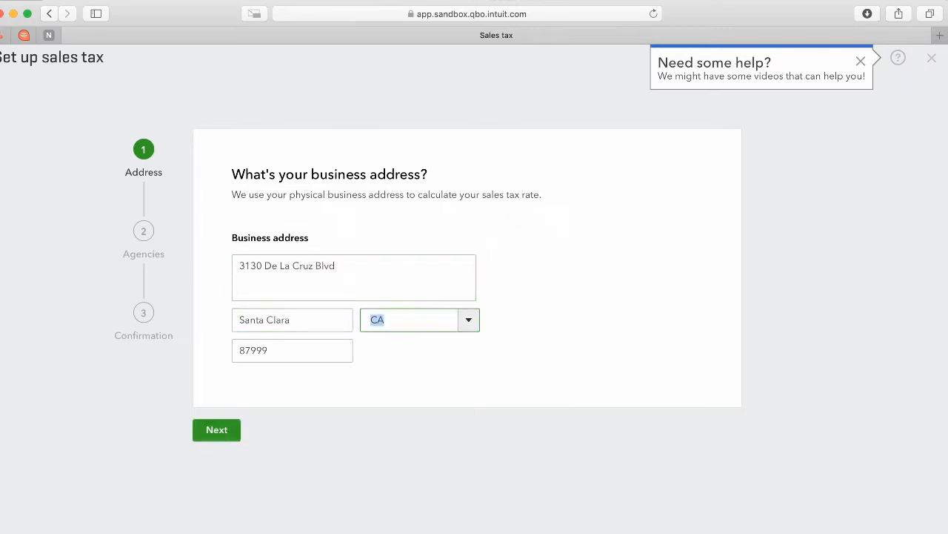
key("Tab")
type("95054")
left_click(297, 392)
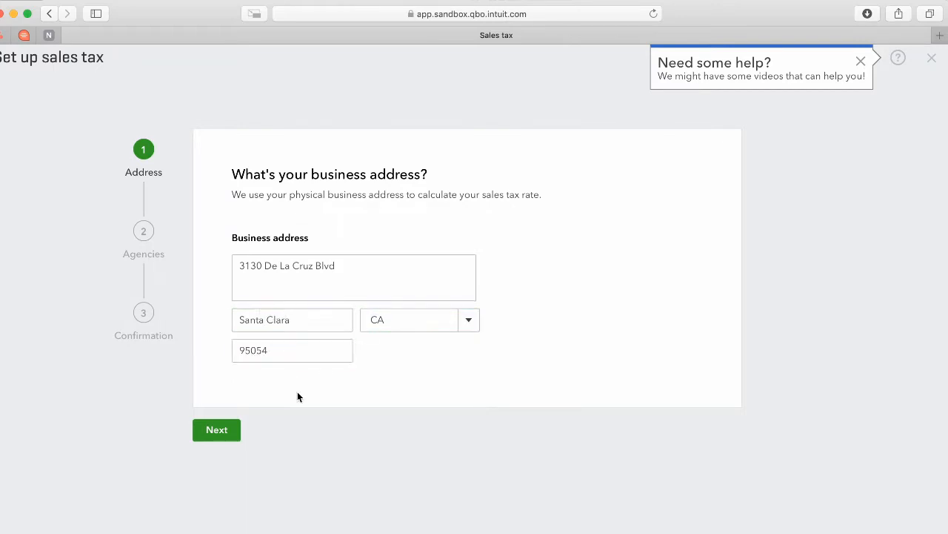
left_click(212, 431)
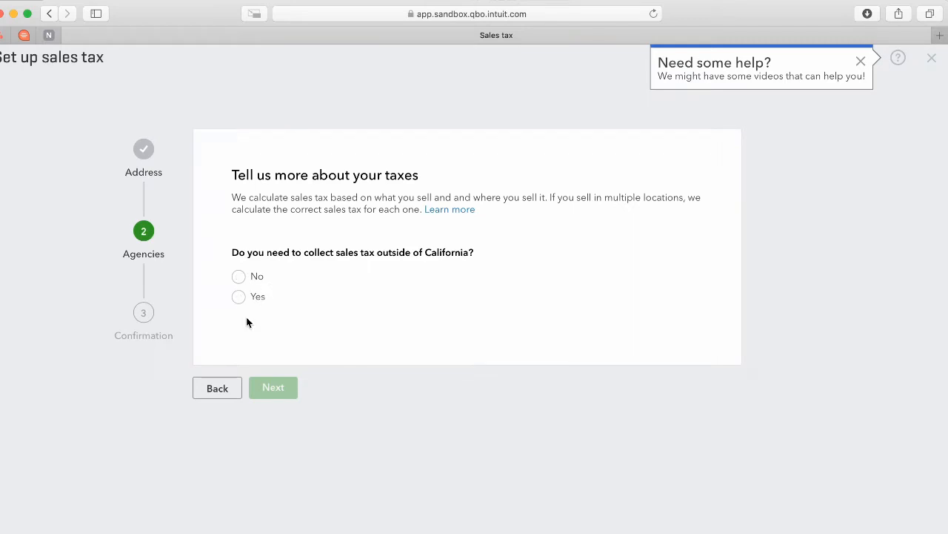
Answer that tax is collected only in California and close the finished setup.
left_click(239, 276)
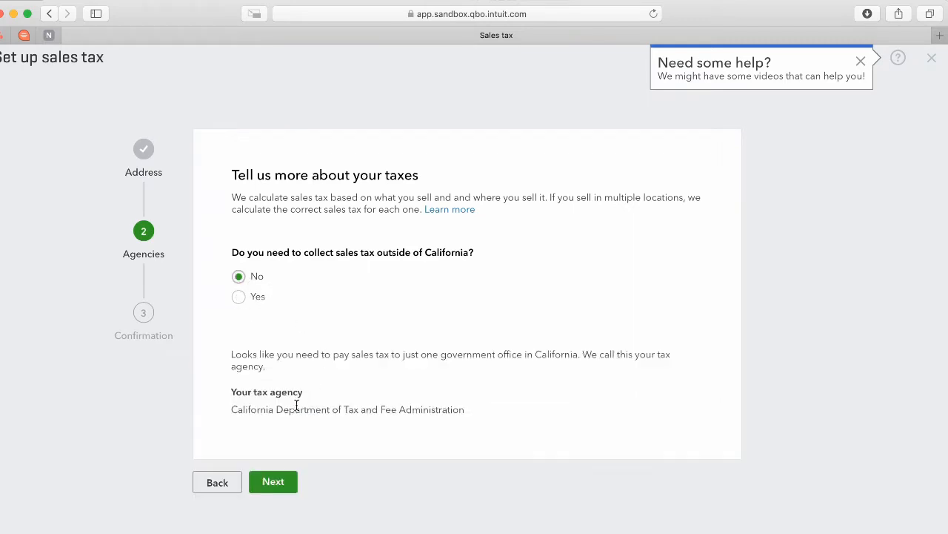
left_click(274, 482)
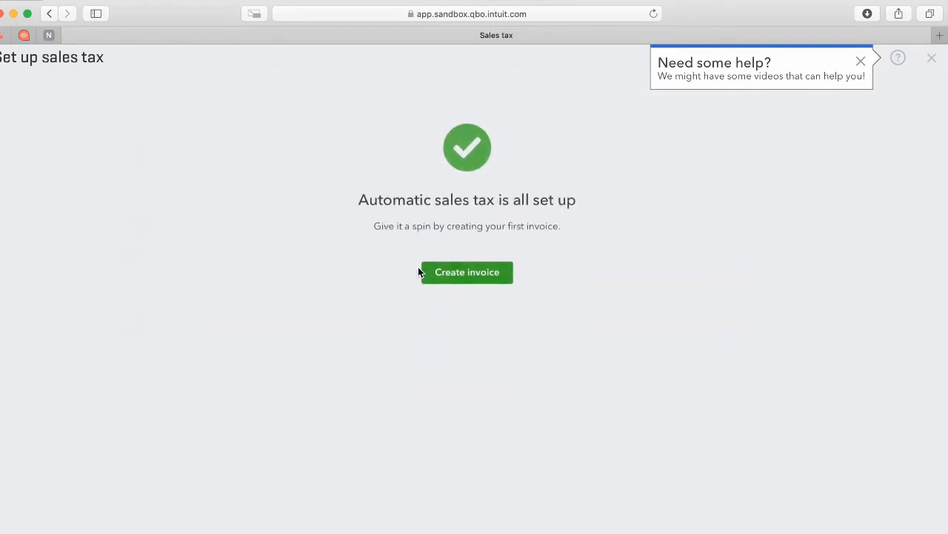
left_click(932, 59)
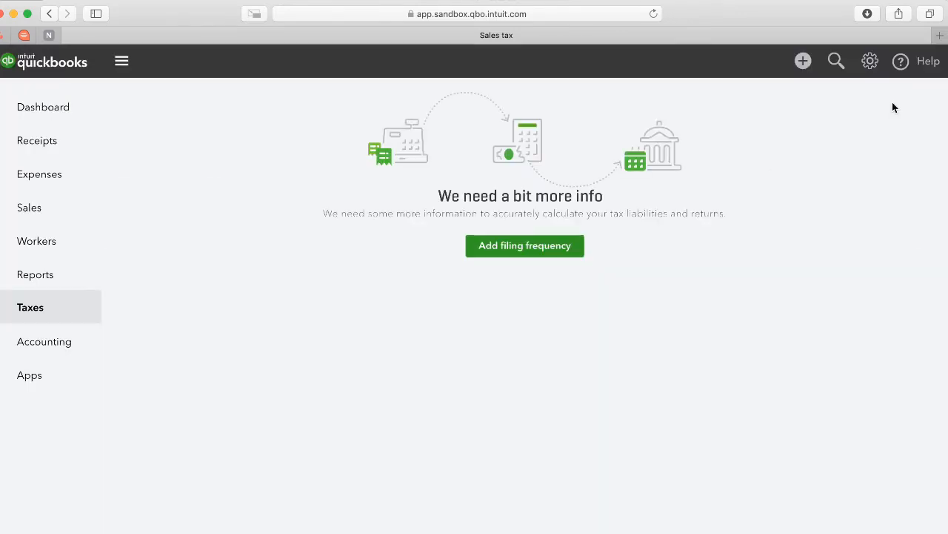
Set California's sales tax filing frequency to Yearly and save.
left_click(525, 245)
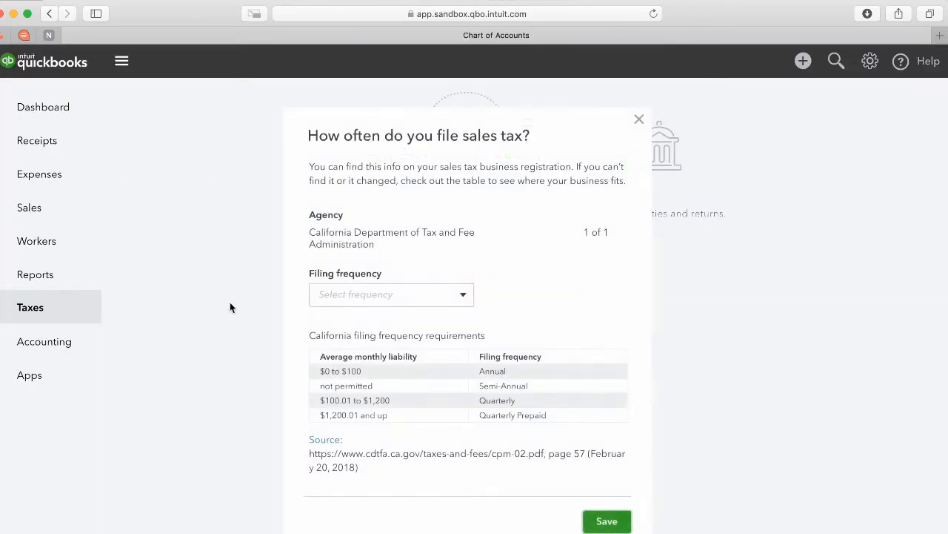
left_click(639, 119)
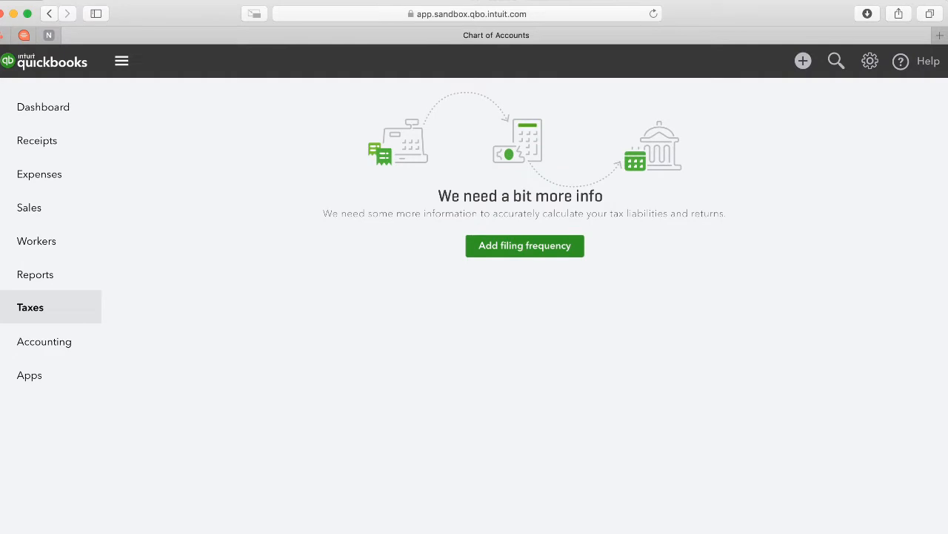
left_click(532, 250)
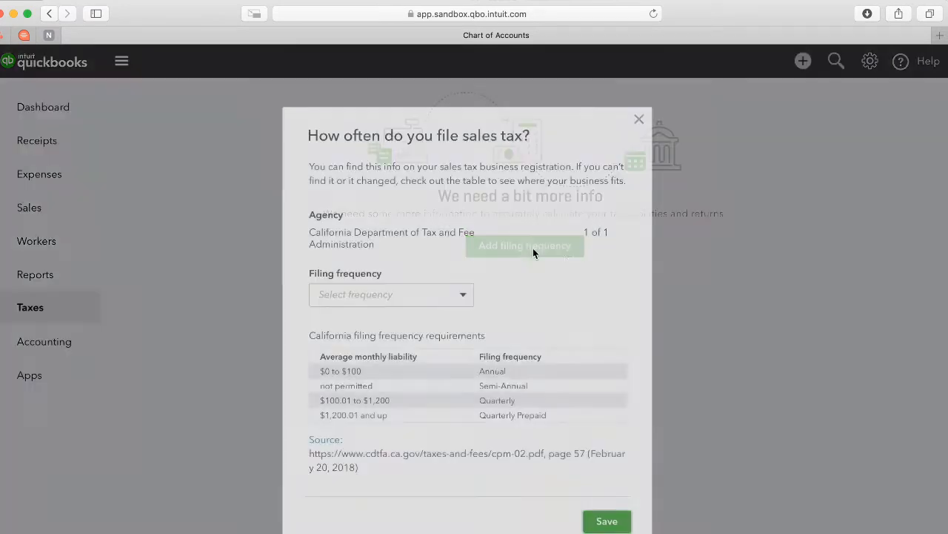
left_click(397, 296)
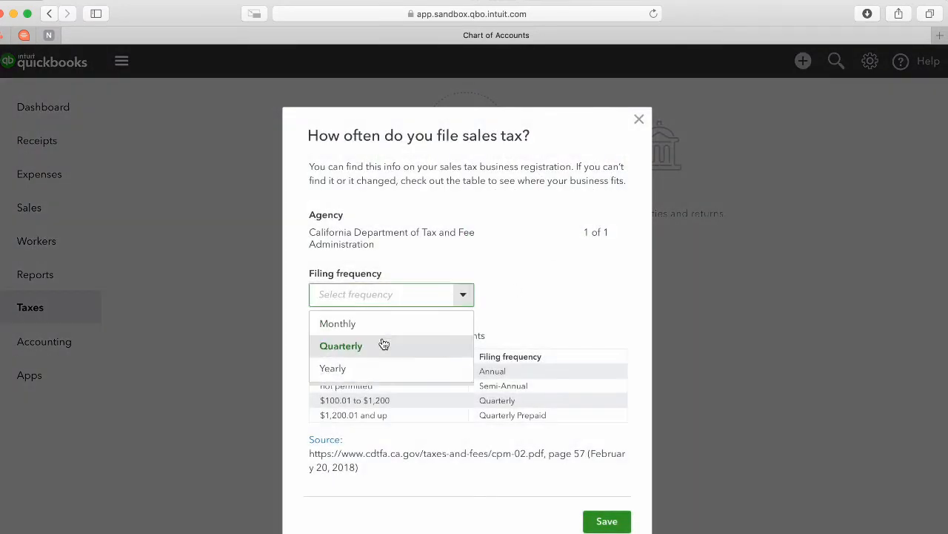
left_click(345, 367)
left_click(602, 511)
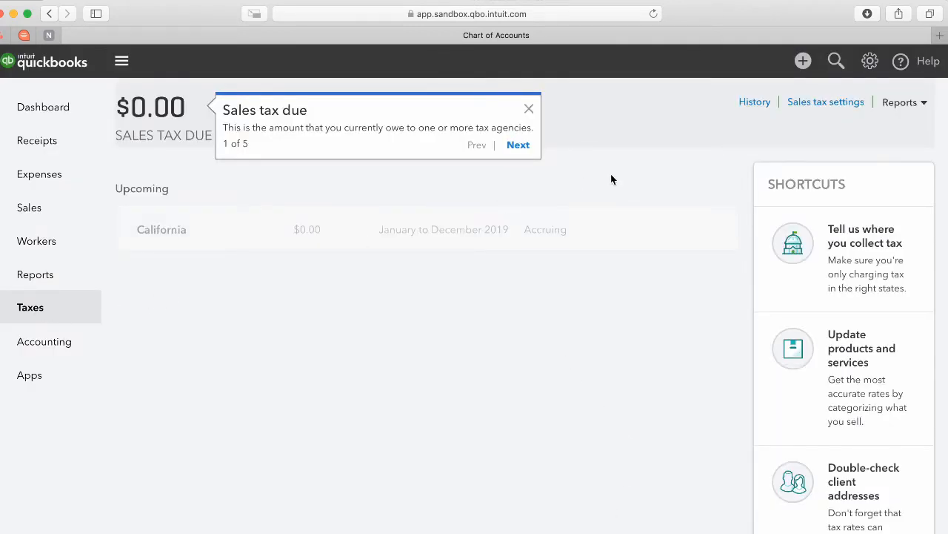
Open the sales tax settings and begin adding another tax agency.
left_click(814, 104)
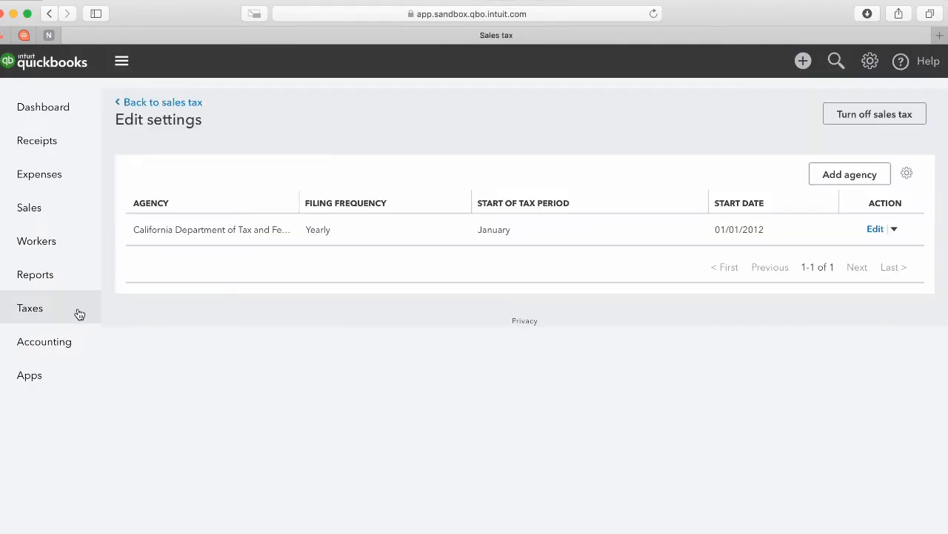
left_click(28, 314)
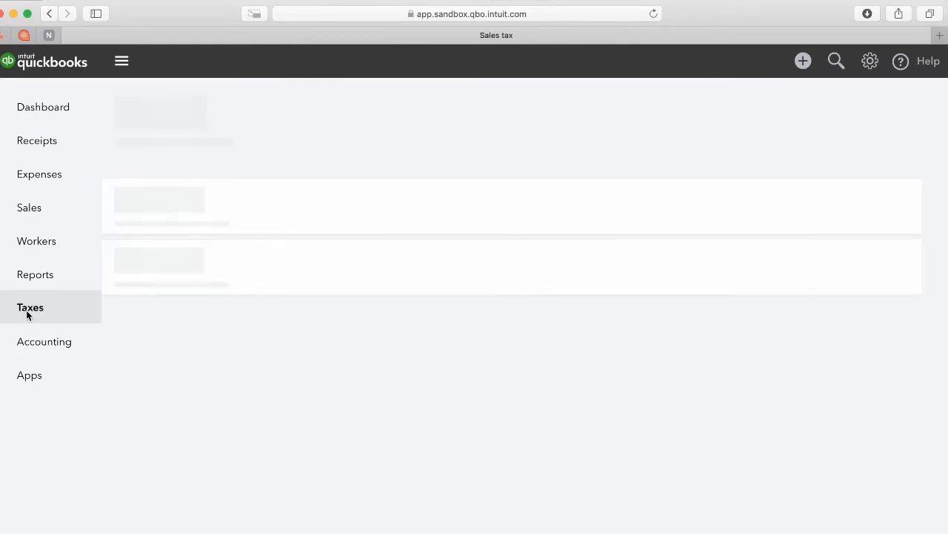
left_click(527, 111)
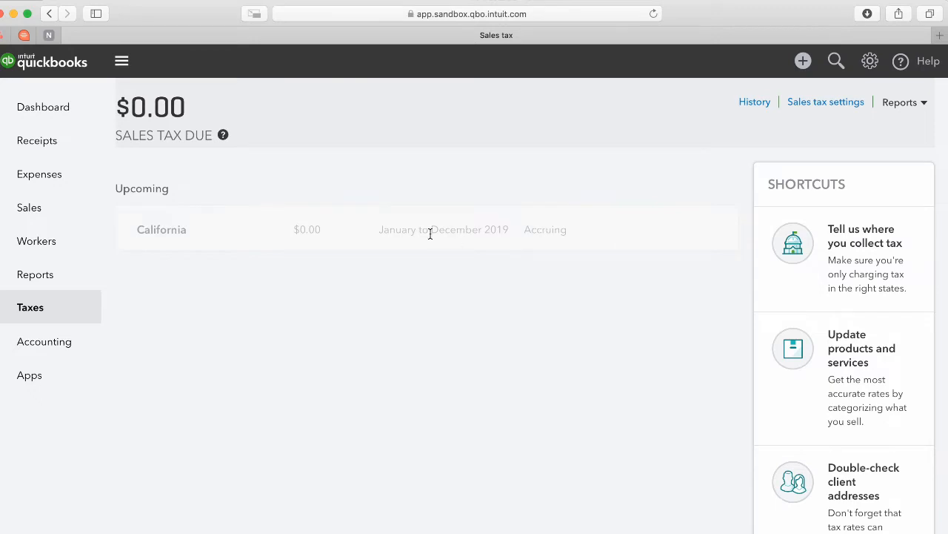
left_click(829, 105)
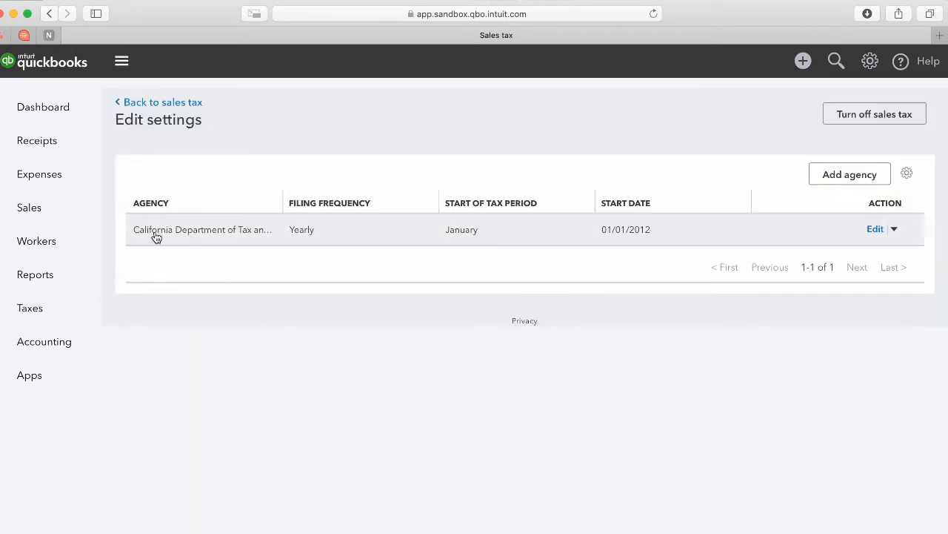
left_click(852, 180)
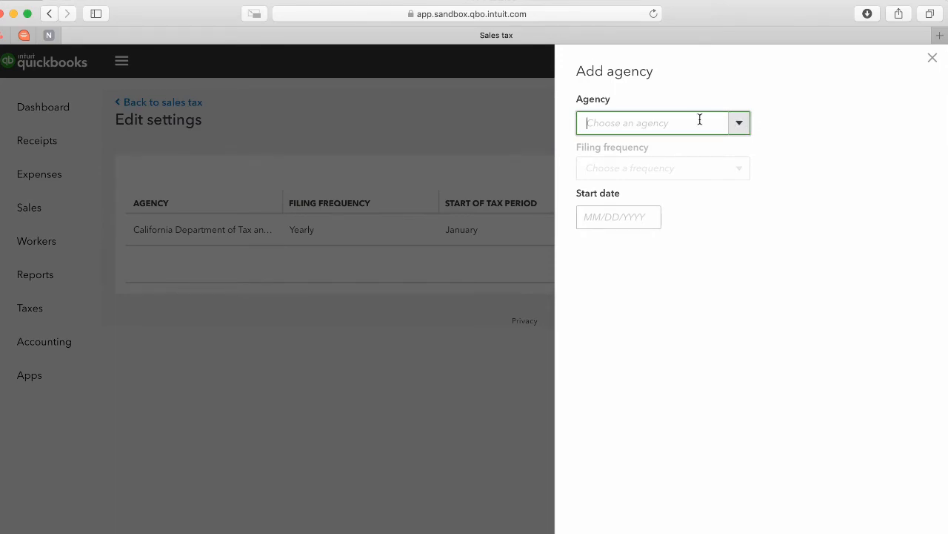
Save Texas State Comptroller as a new agency with Yearly filing and start date 05/01/2019.
left_click(740, 123)
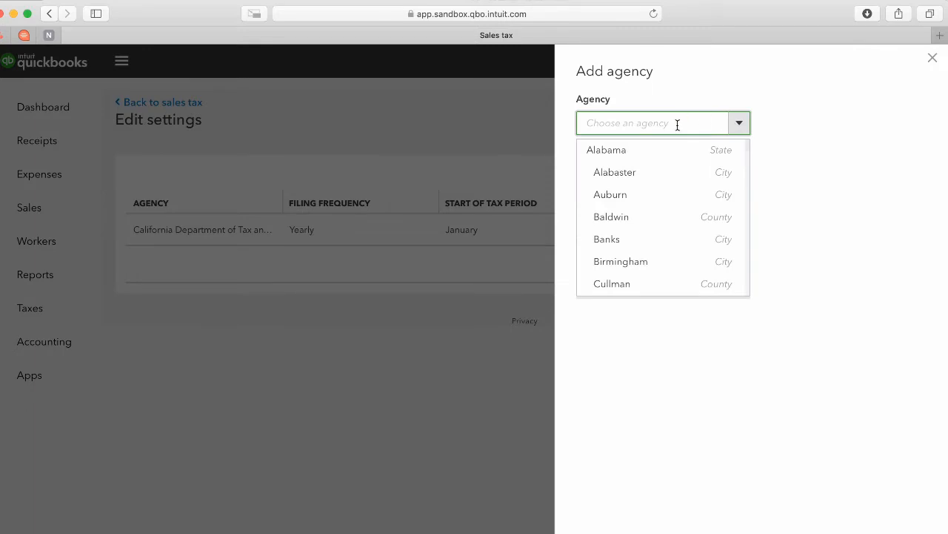
left_click(647, 127)
type("Te")
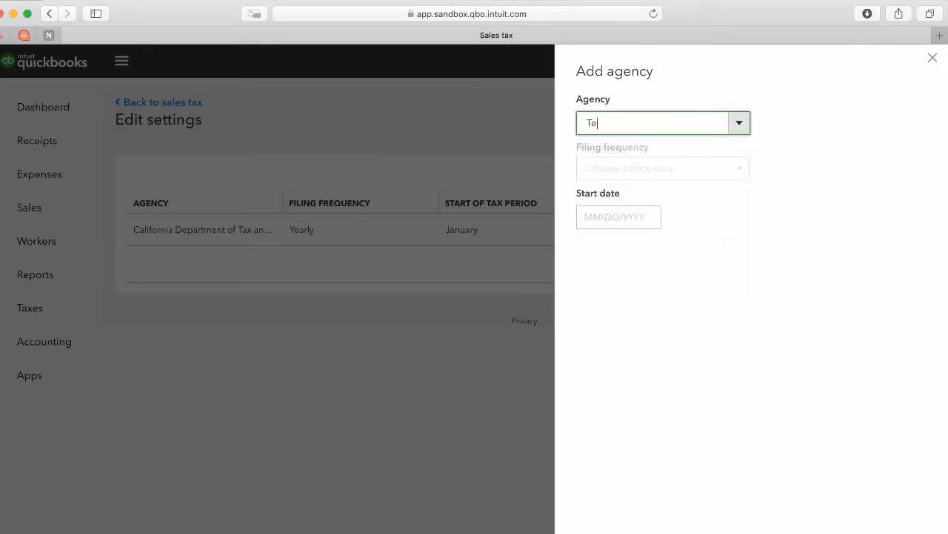
type("xas")
left_click(658, 157)
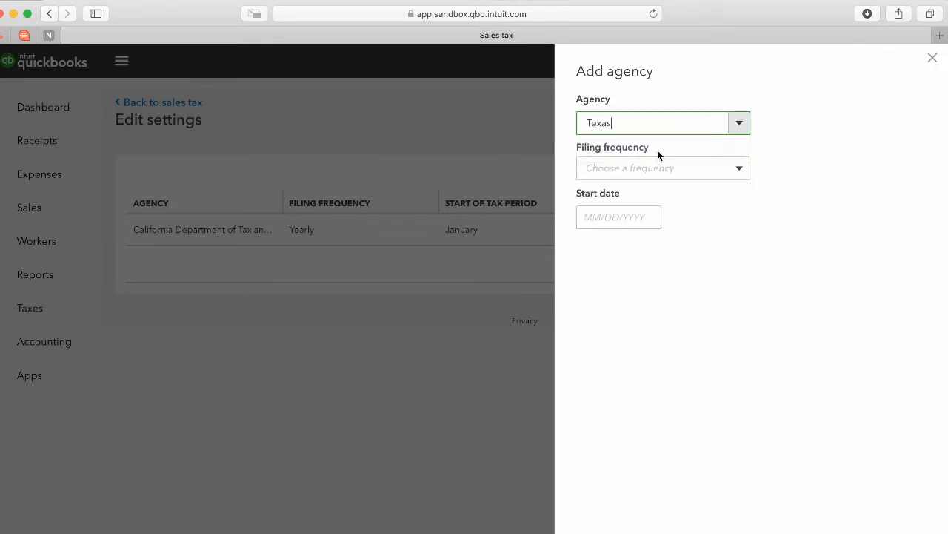
left_click(739, 171)
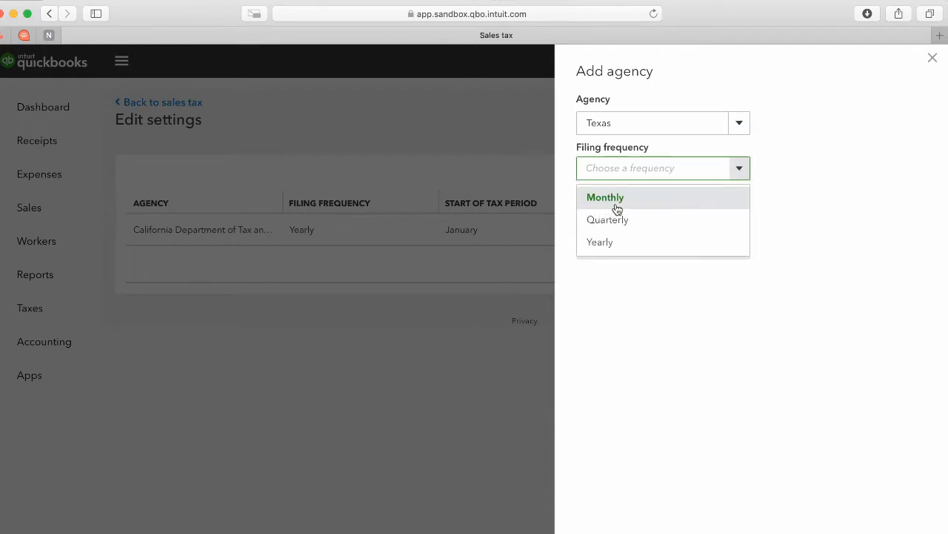
left_click(614, 245)
left_click(615, 254)
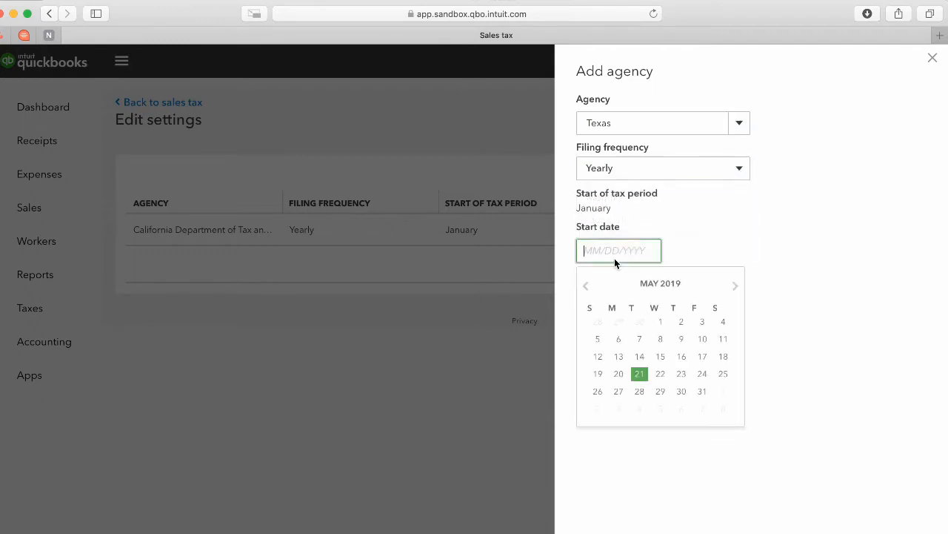
left_click(662, 323)
left_click(605, 529)
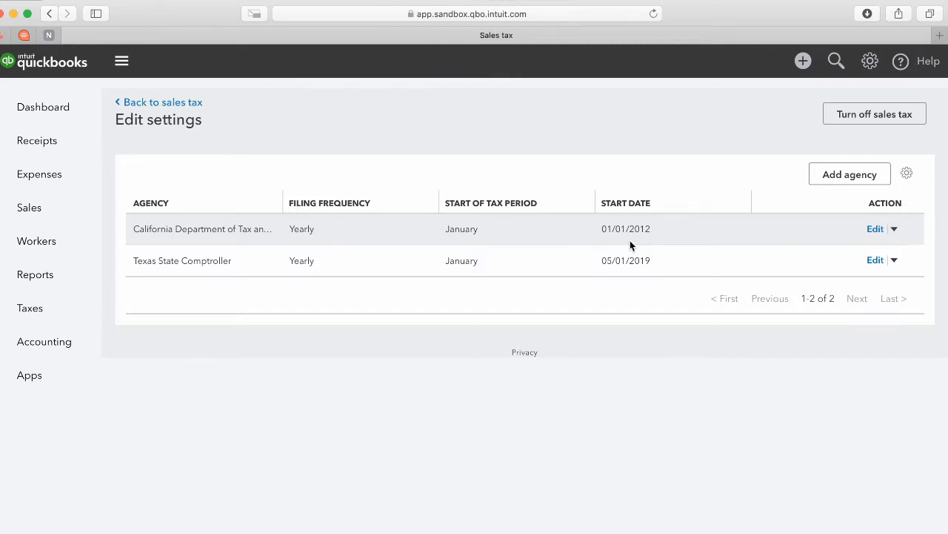
Edit the Texas State Comptroller agency so its start month is 01, giving 01/01/2019.
left_click(878, 260)
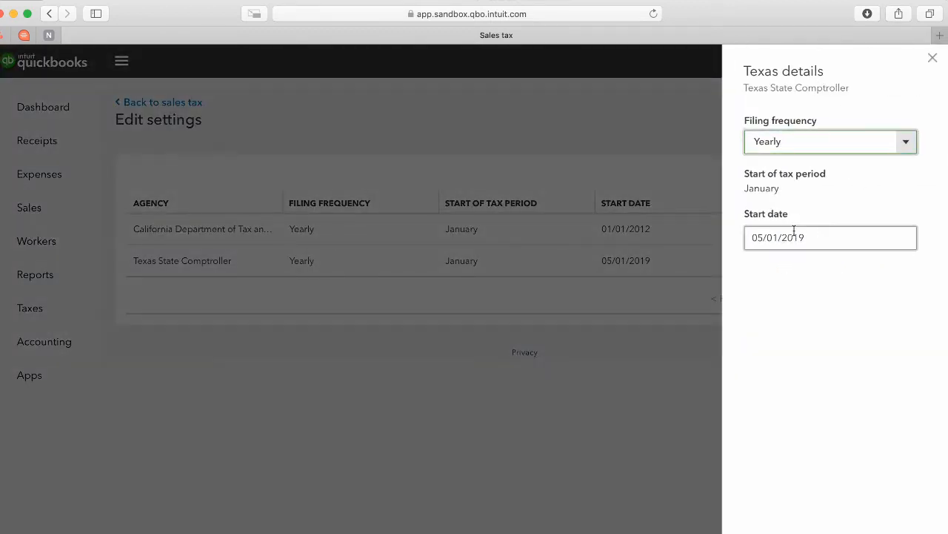
left_click(813, 236)
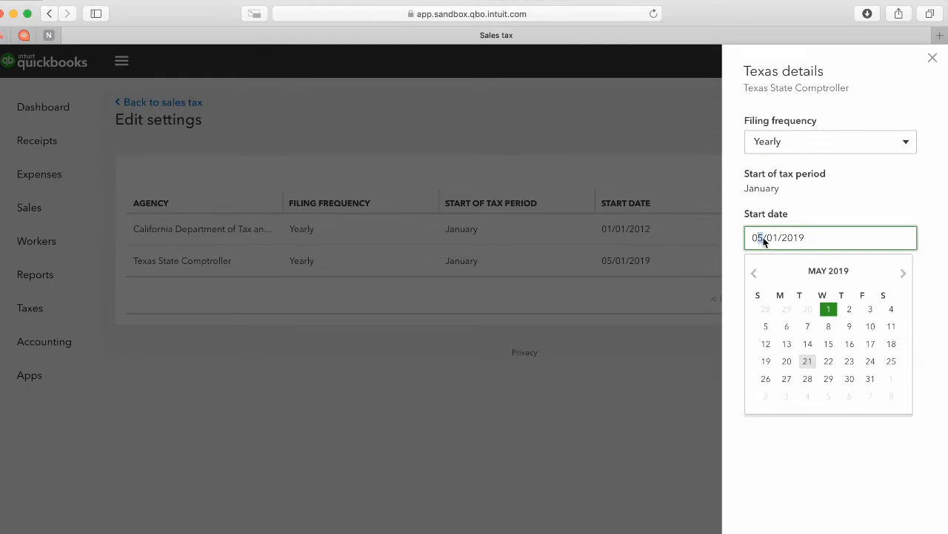
type("1")
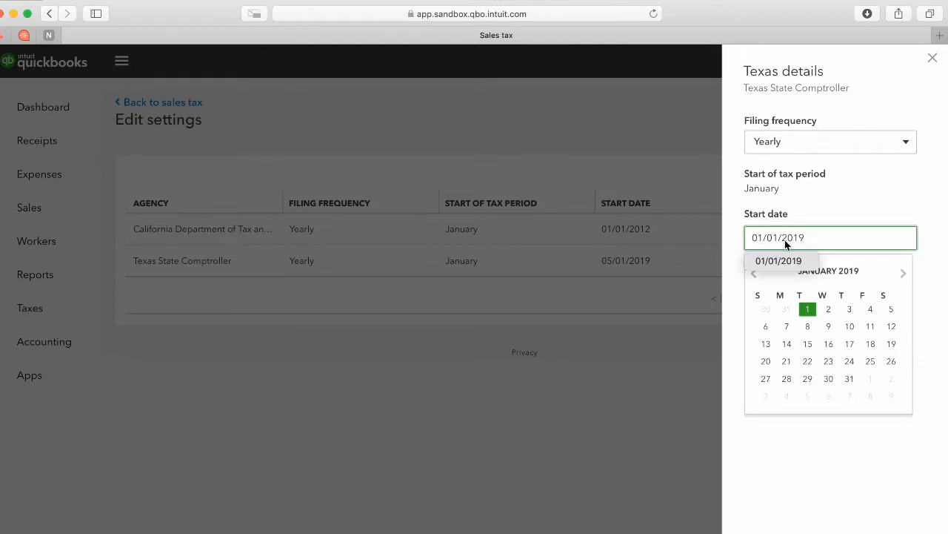
left_click(851, 83)
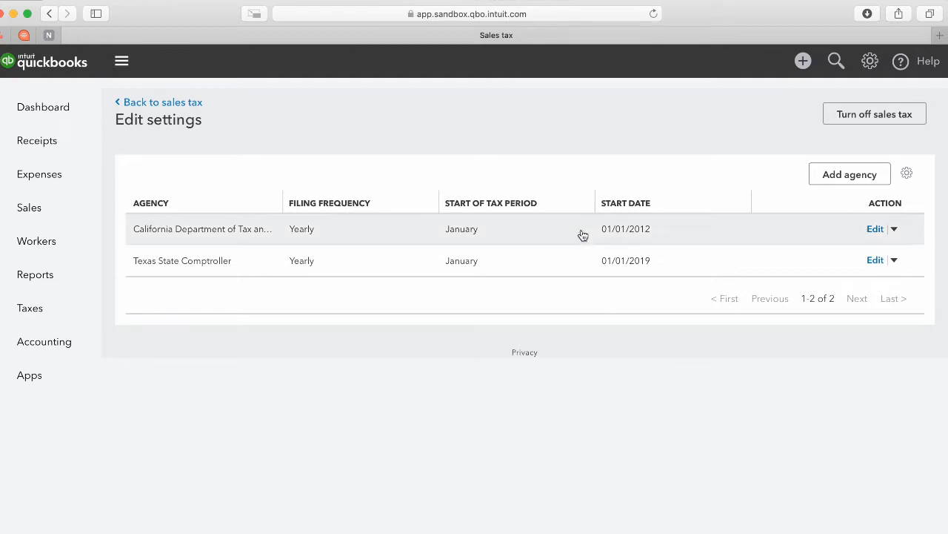
Open the Terms list from the settings' All Lists page.
left_click(871, 66)
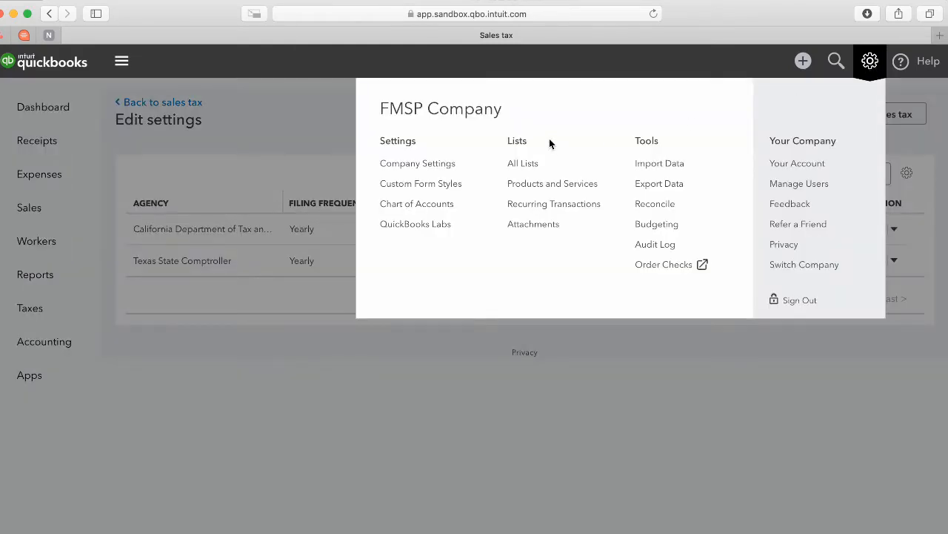
left_click(515, 169)
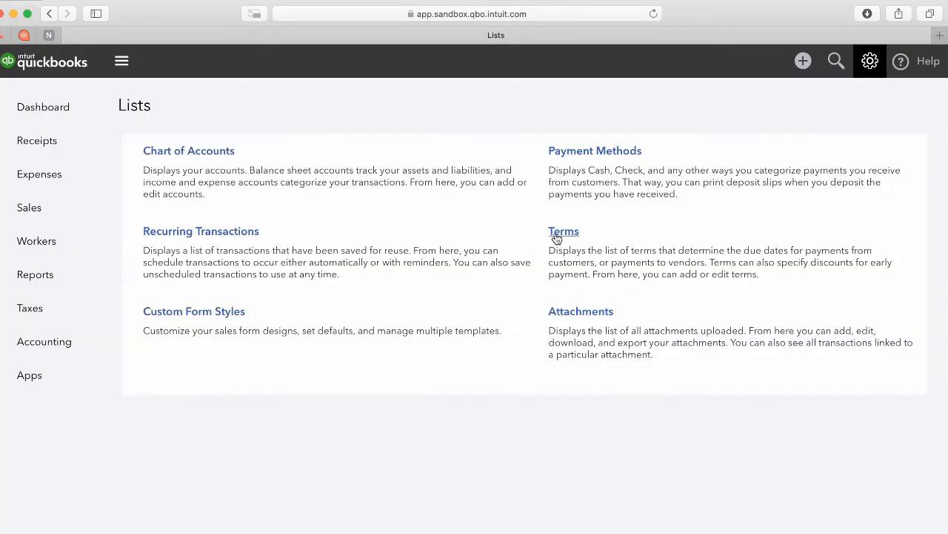
left_click(558, 237)
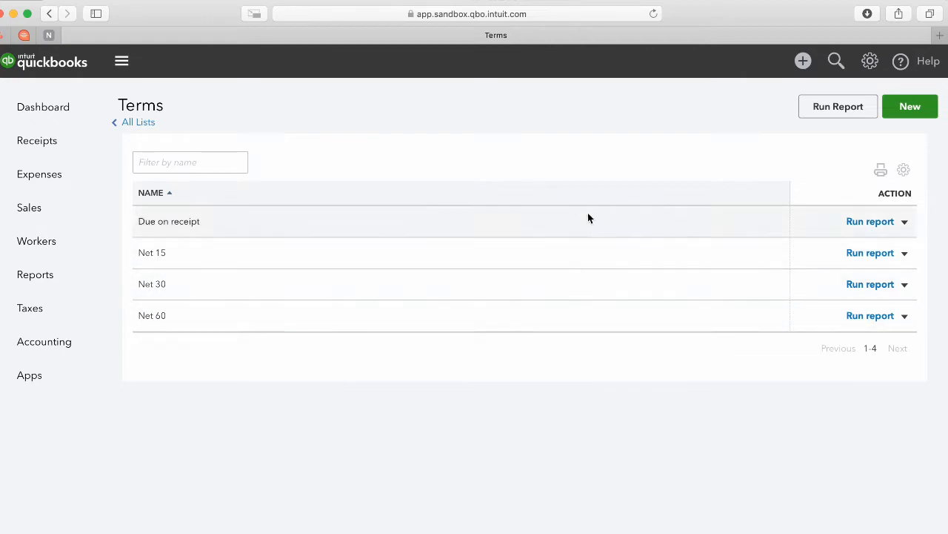
Create a term named 'Payment Up Front' due in 0 days and check its action menu.
left_click(907, 109)
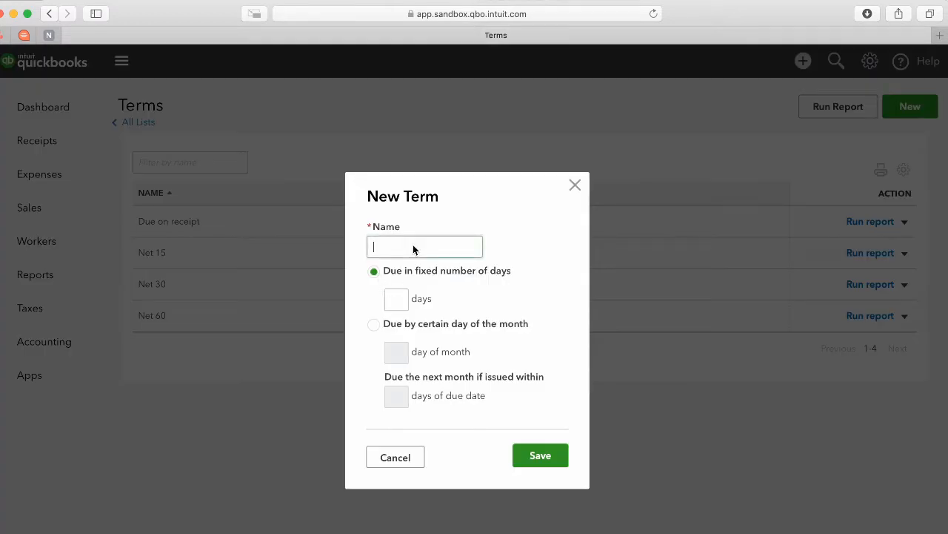
left_click(397, 299)
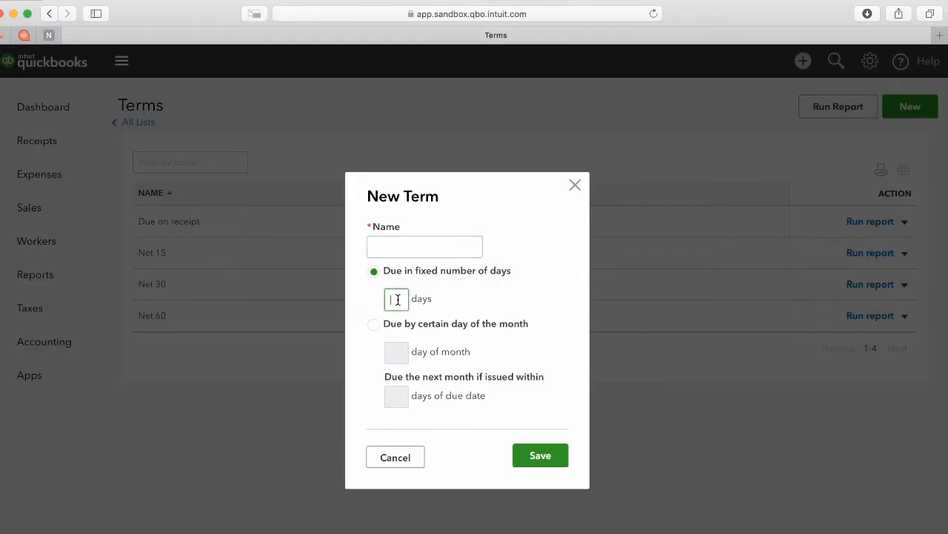
type("5")
left_click(415, 248)
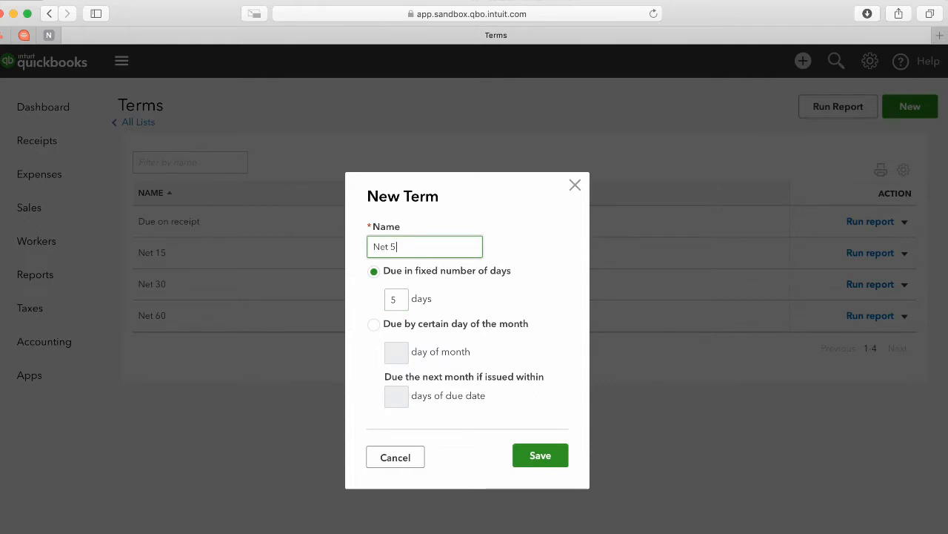
left_click(392, 303)
type("0")
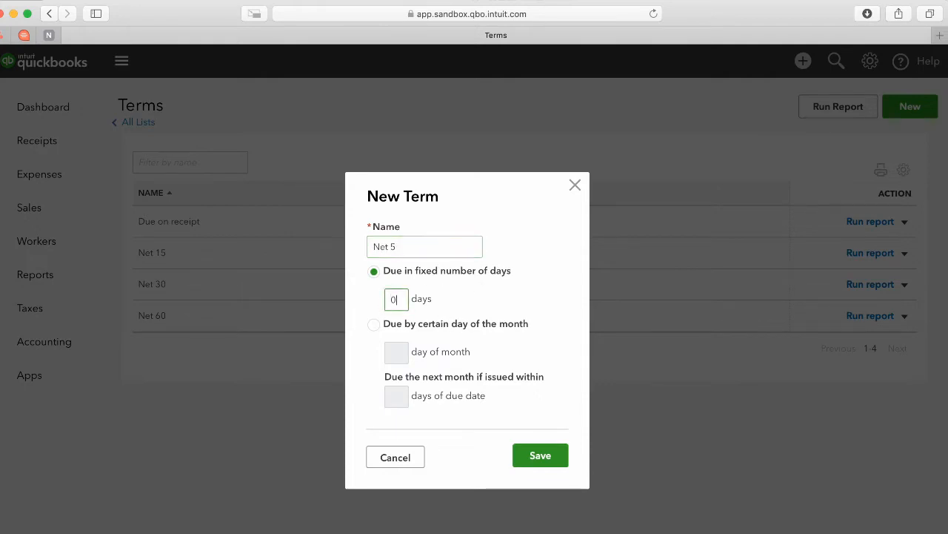
left_click_drag(459, 248, 343, 239)
type("Pay")
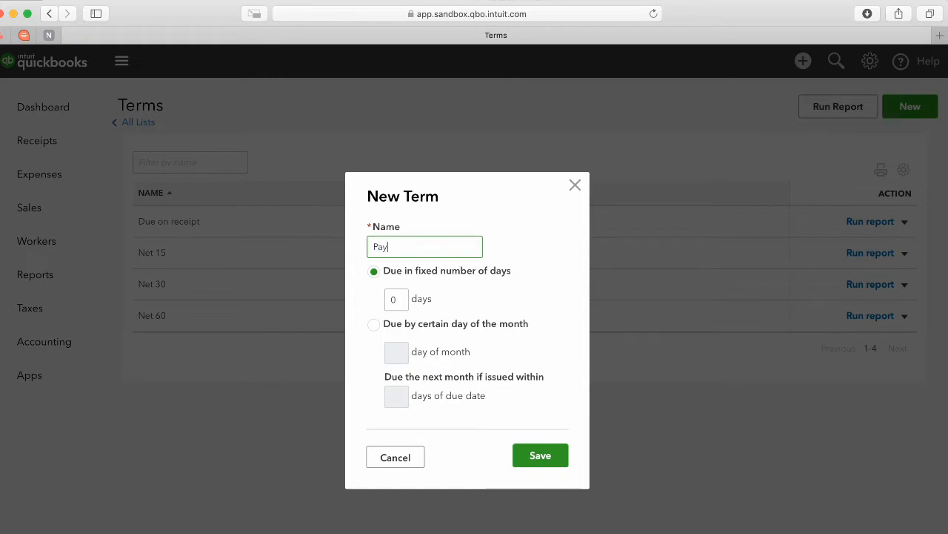
type("ment Up Front")
left_click(541, 455)
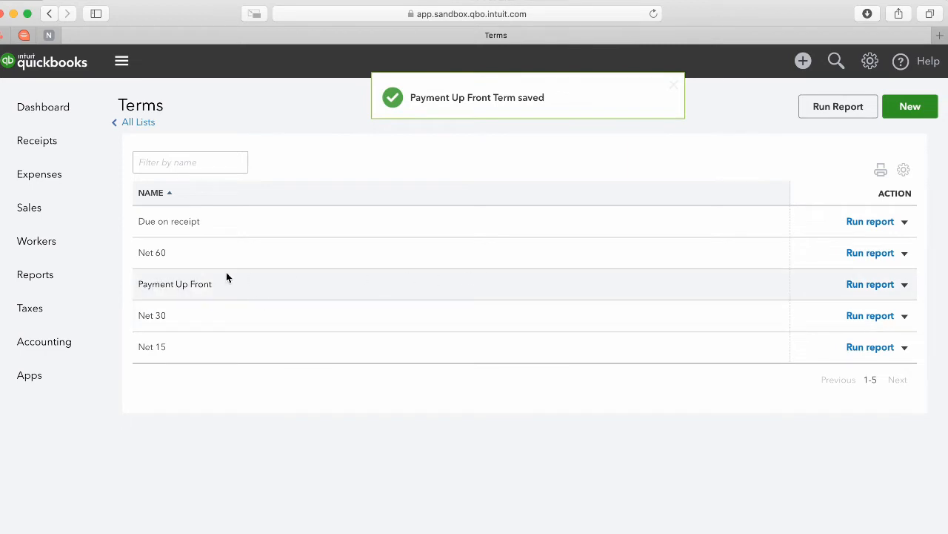
left_click(905, 286)
left_click(708, 425)
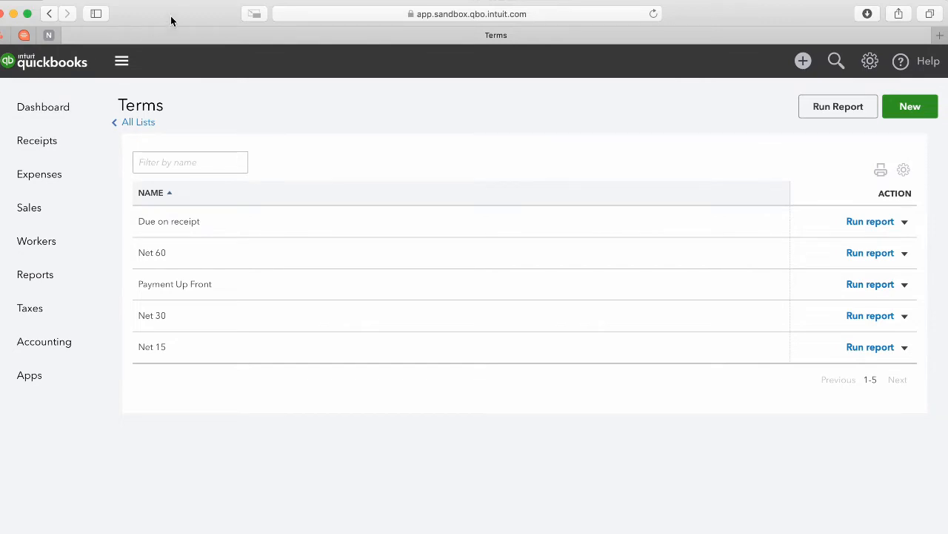
Bring FileMaker's QuickBooks preferences forward and toggle Collect SalesTax to No, then back to Yes.
left_click_drag(171, 19, 233, 57)
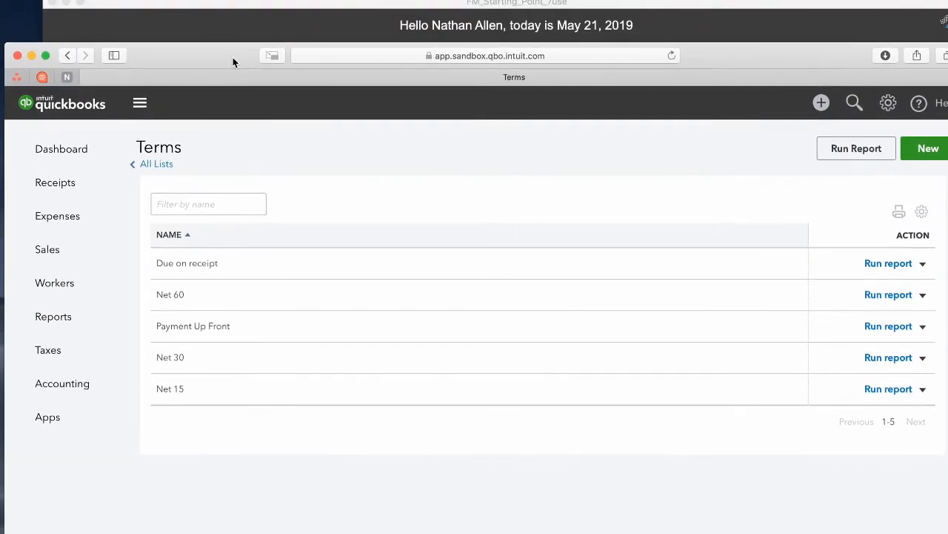
left_click(193, 12)
left_click_drag(214, 4, 210, 19)
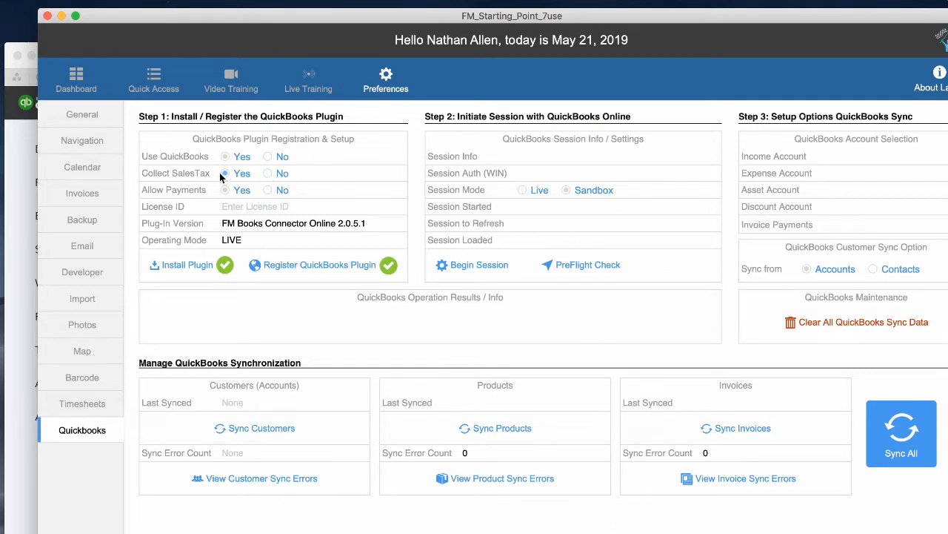
left_click(269, 177)
left_click(225, 174)
After checking the QuickBooks Online terms page, set Allow Payments to Yes in FileMaker.
left_click(26, 175)
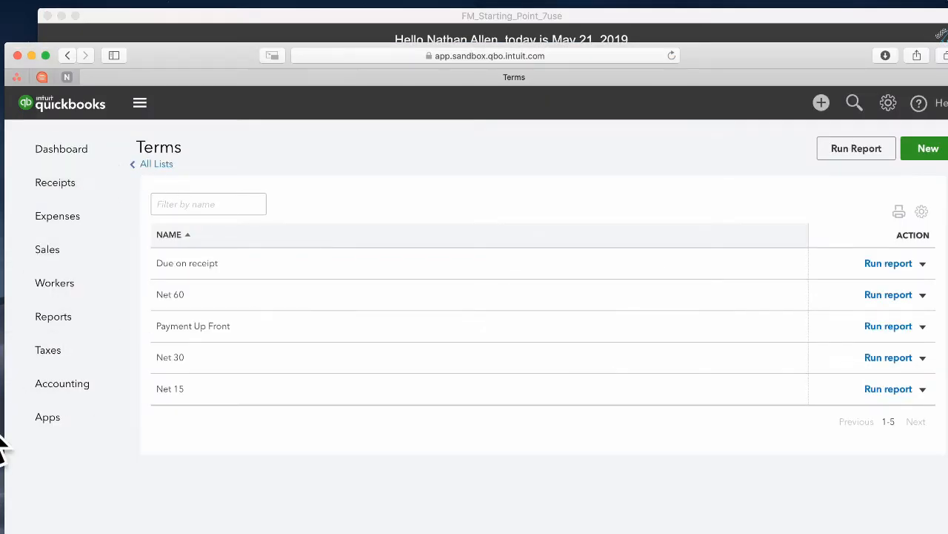
left_click(206, 36)
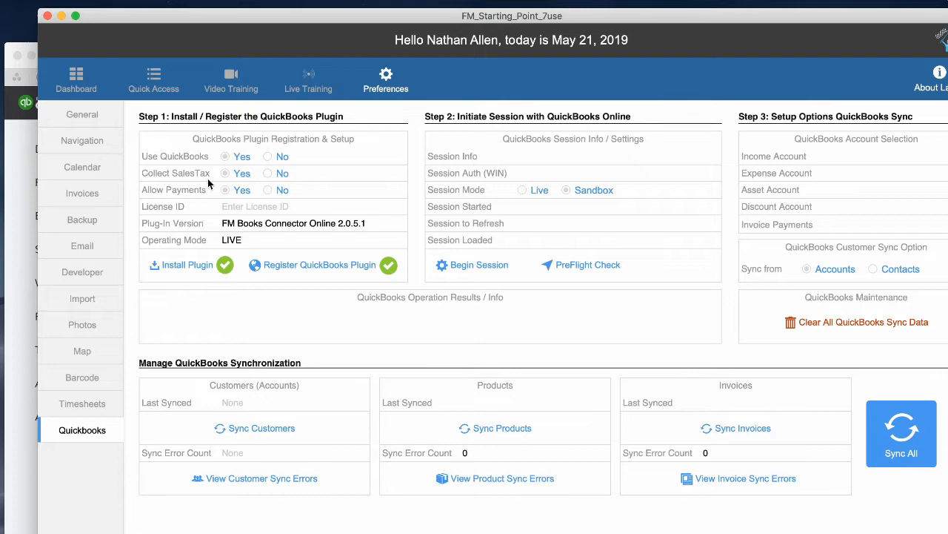
left_click(16, 175)
left_click(196, 18)
left_click(248, 197)
From the Dashboard open Invoices and view INV001's partial payment entries, then close them.
left_click(67, 74)
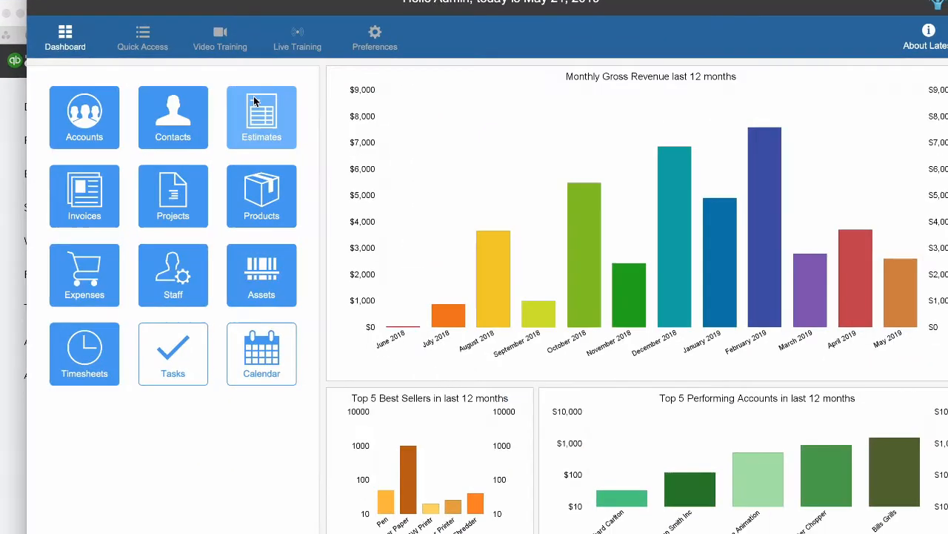
left_click(85, 196)
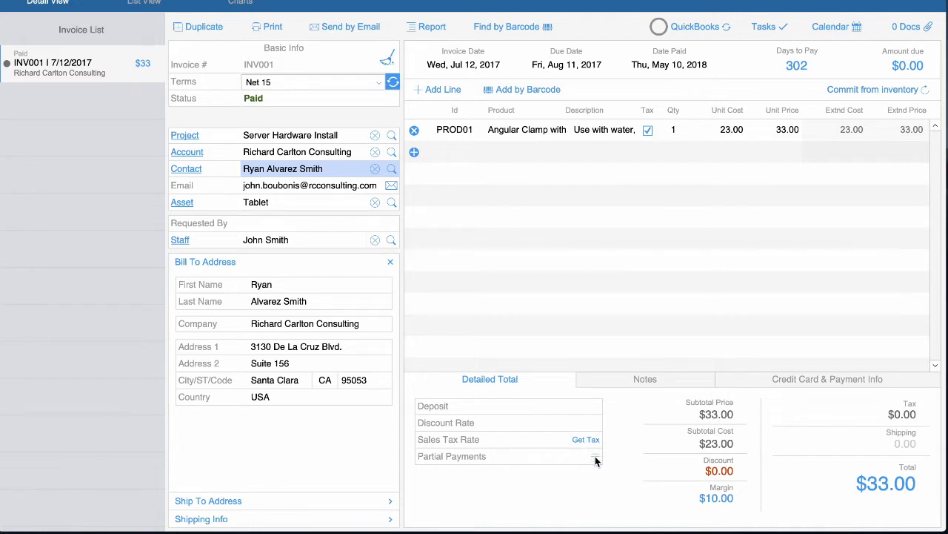
left_click(595, 457)
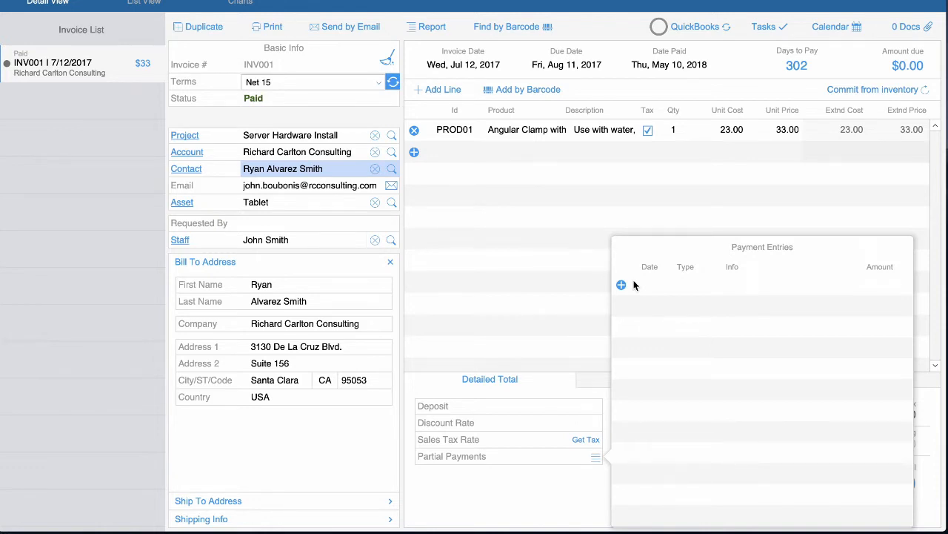
left_click(568, 408)
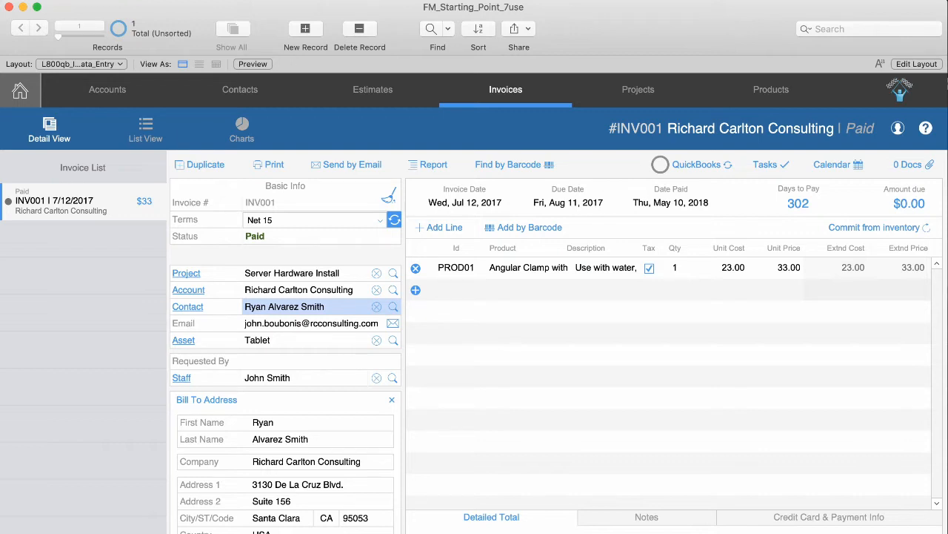
From the QuickBooks preferences, set Allow Payments to Yes and install the FM Books Connector Online plugin.
left_click(20, 91)
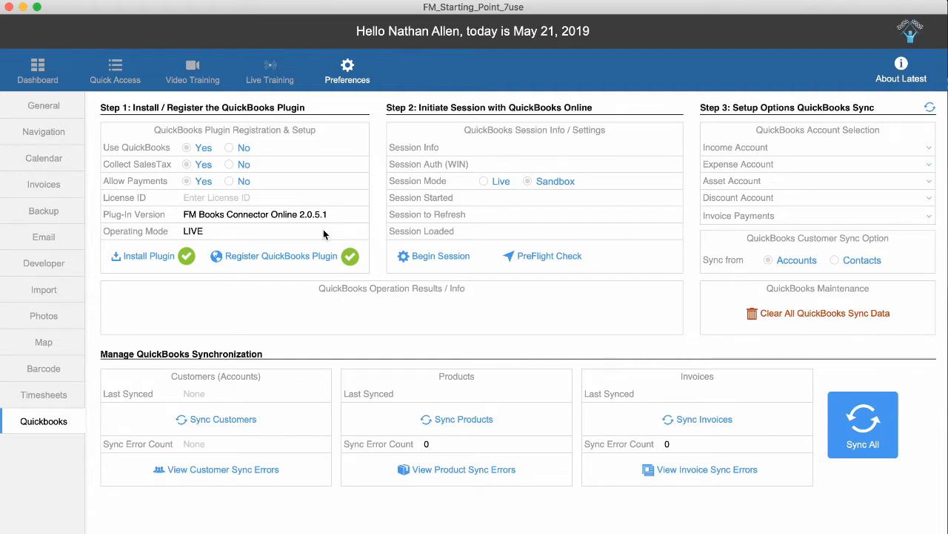
left_click(185, 183)
left_click(201, 198)
left_click(158, 256)
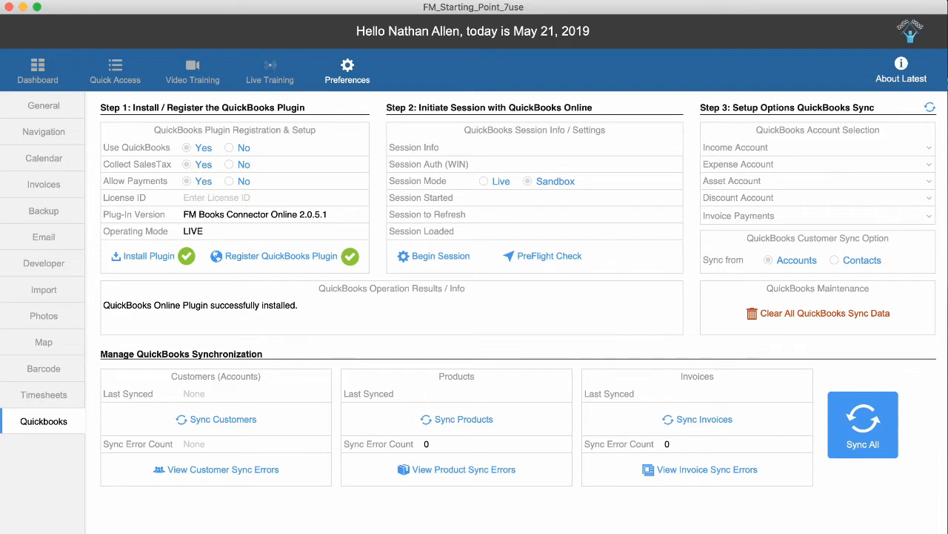
Paste the licence ID into the License ID field and register the QuickBooks plugin.
key("super+Tab")
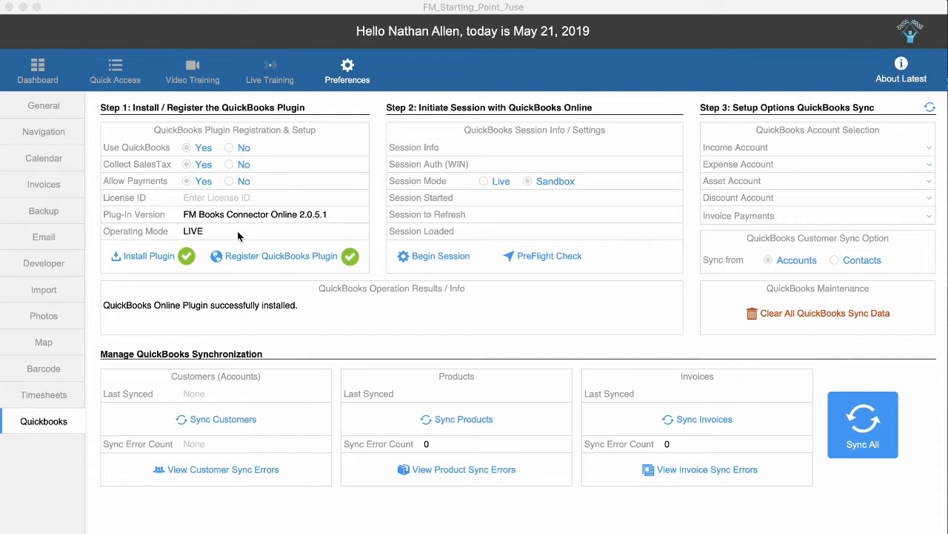
left_click(202, 199)
left_click(194, 201)
key("super+v")
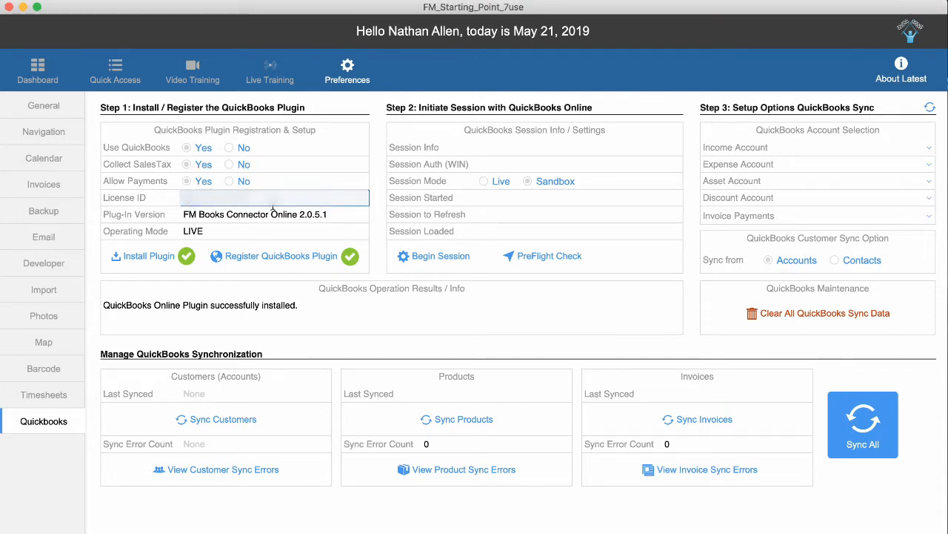
key("super+v")
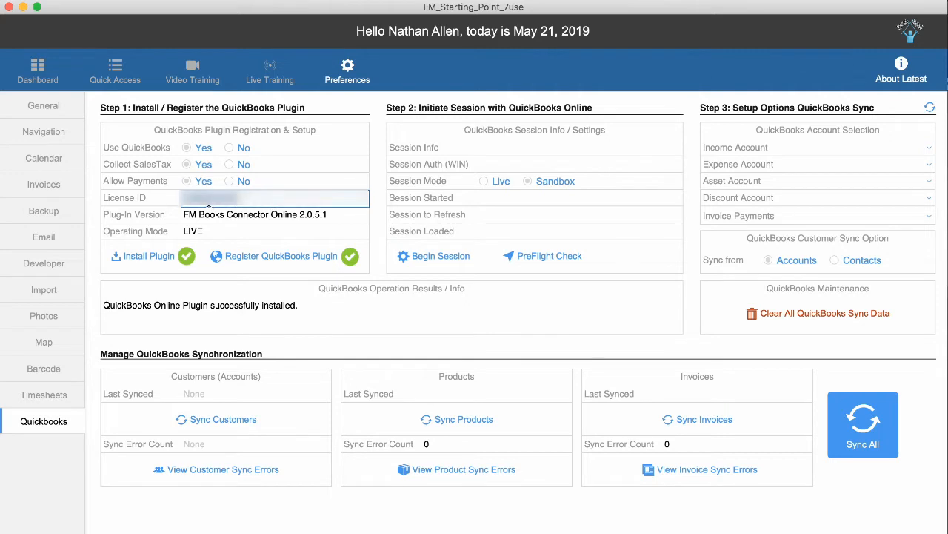
left_click(381, 190)
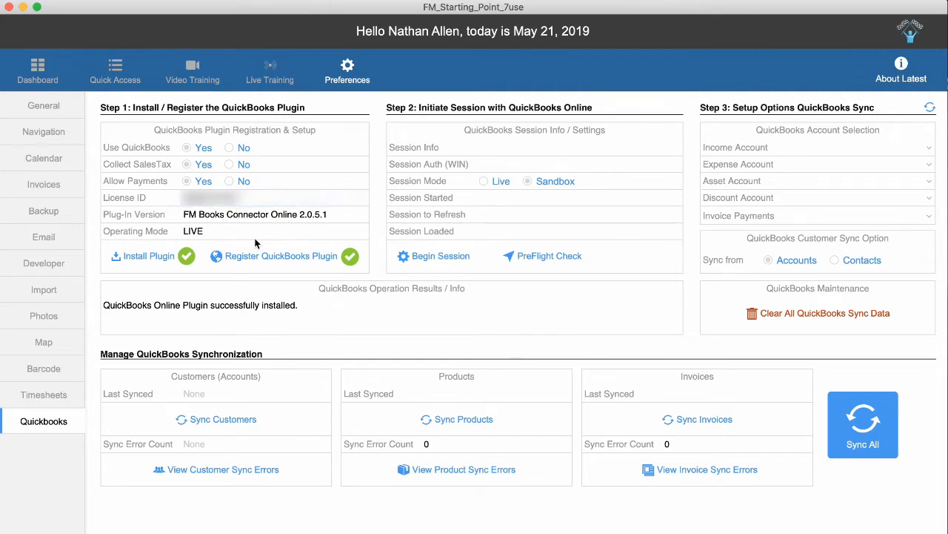
left_click(301, 257)
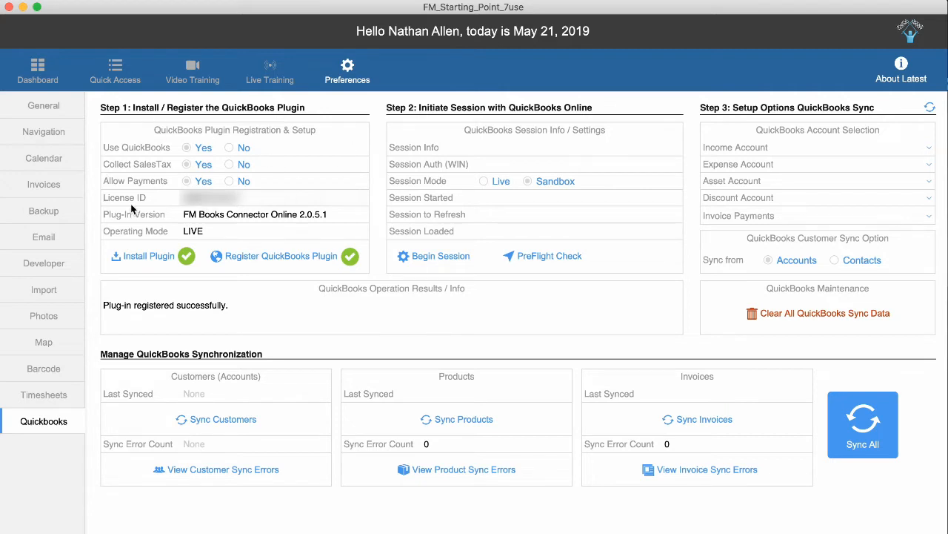
Recheck the License ID field, then select Live as the QuickBooks session mode.
left_click(215, 197)
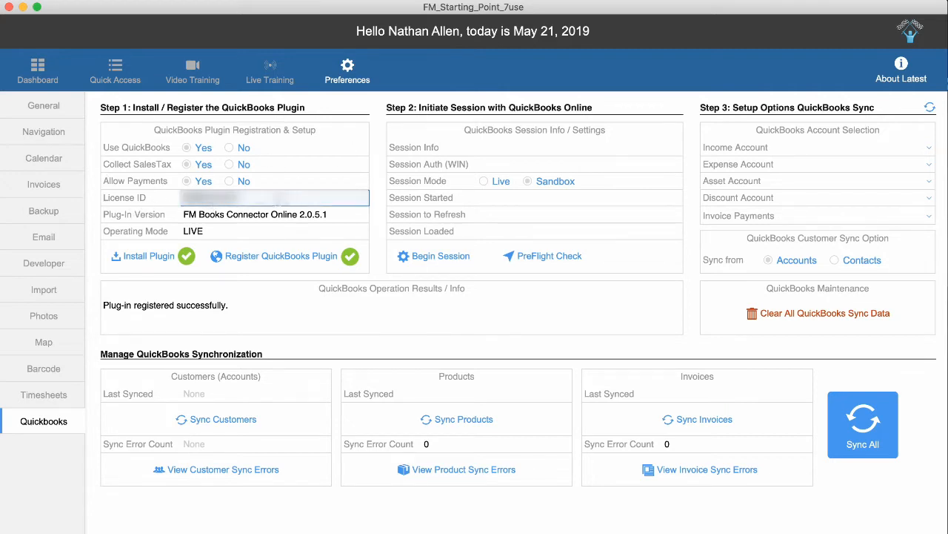
left_click(376, 198)
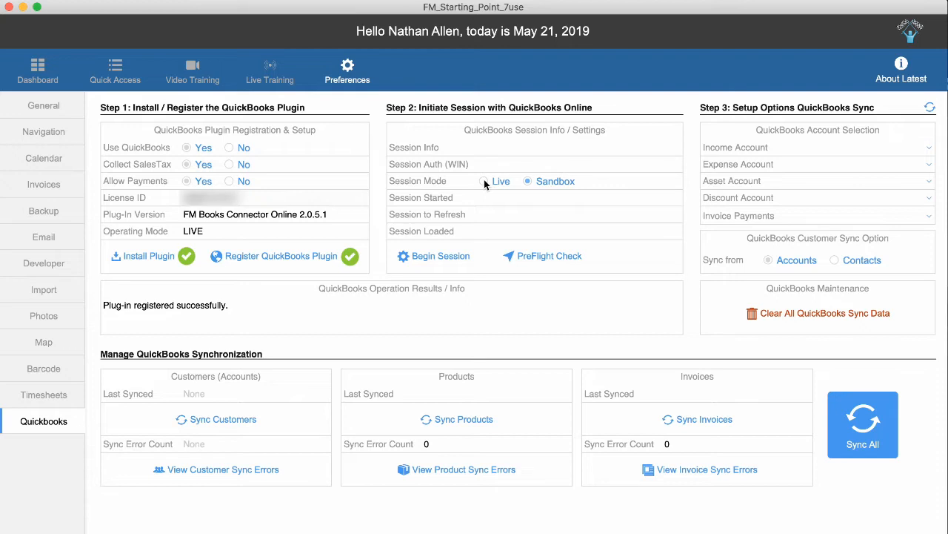
left_click(484, 181)
Set the session mode back to Sandbox and move the QuickBooks Online browser window aside.
left_click(526, 181)
key("super+Tab")
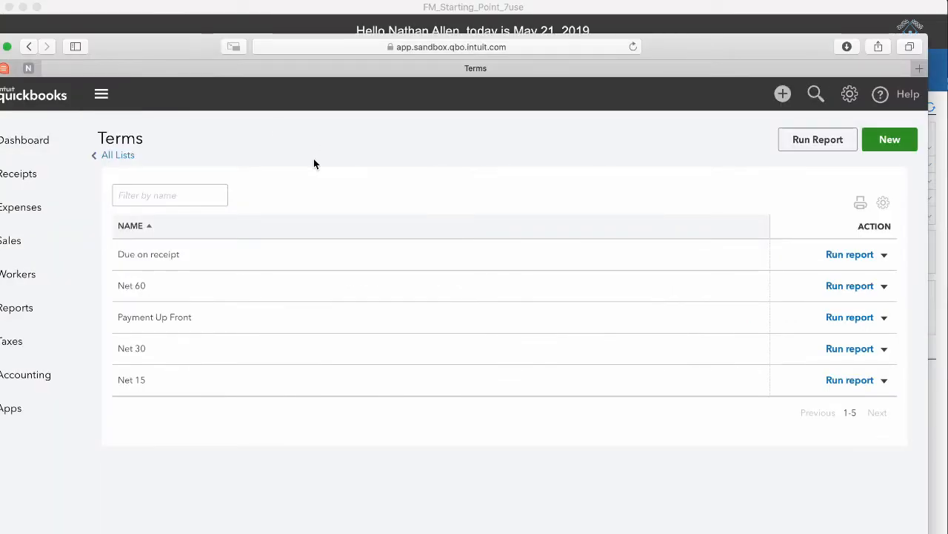
left_click_drag(197, 48, 179, 45)
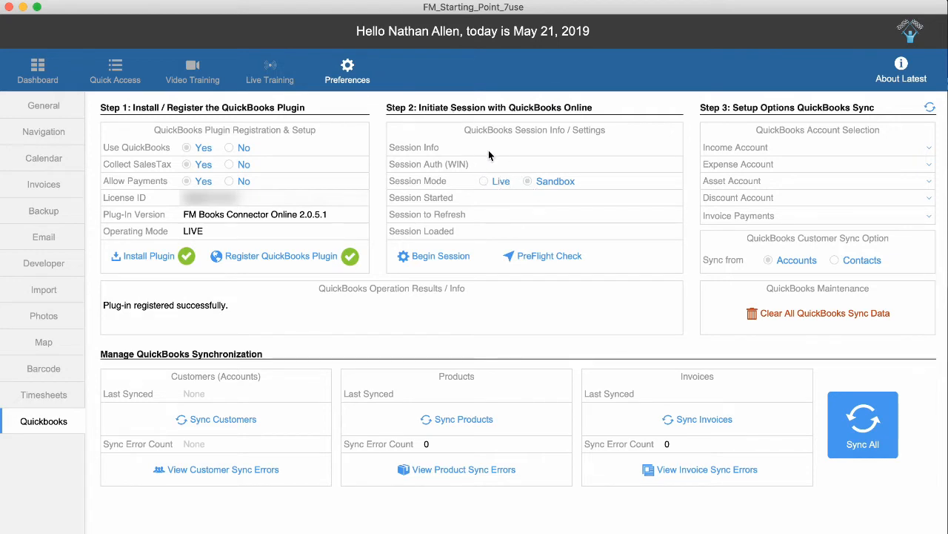
Begin a Sandbox session and sign in to QuickBooks Online with the account email and password.
left_click(539, 182)
left_click(447, 260)
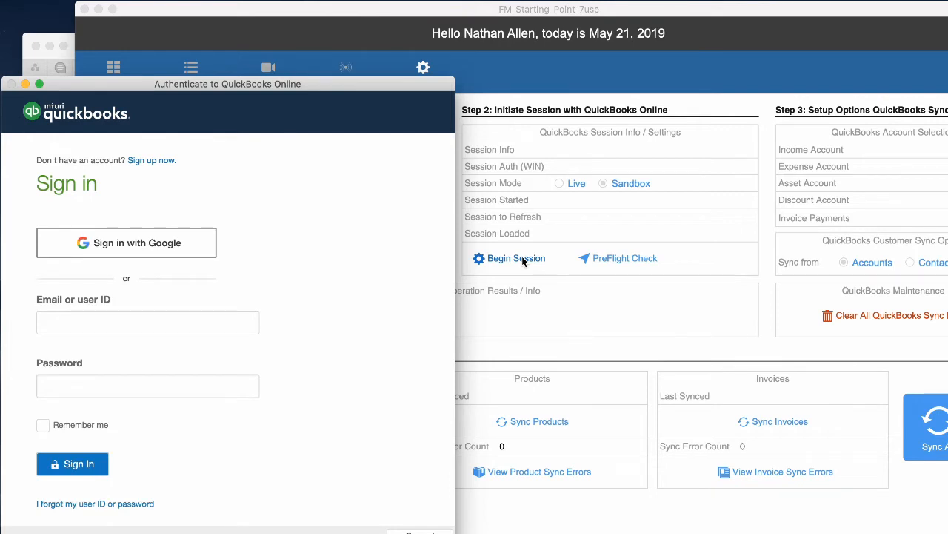
left_click(85, 324)
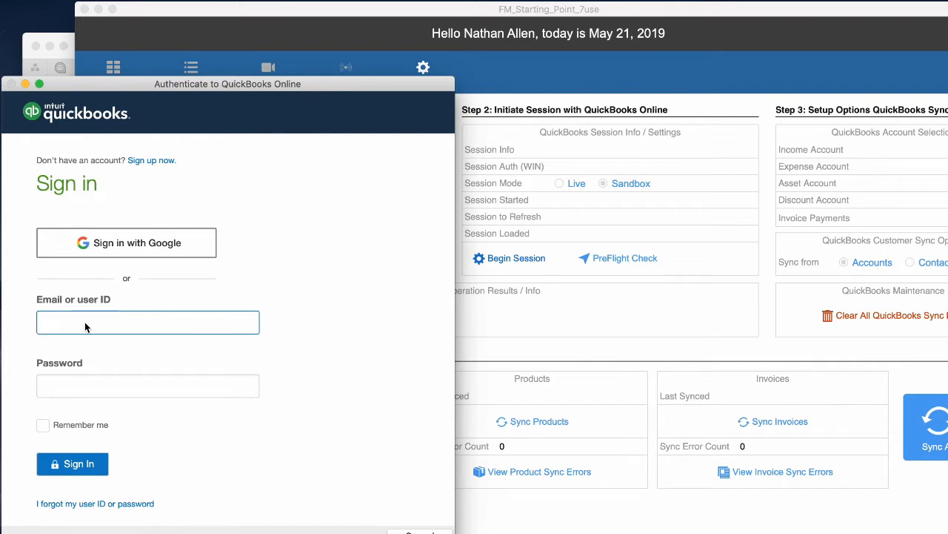
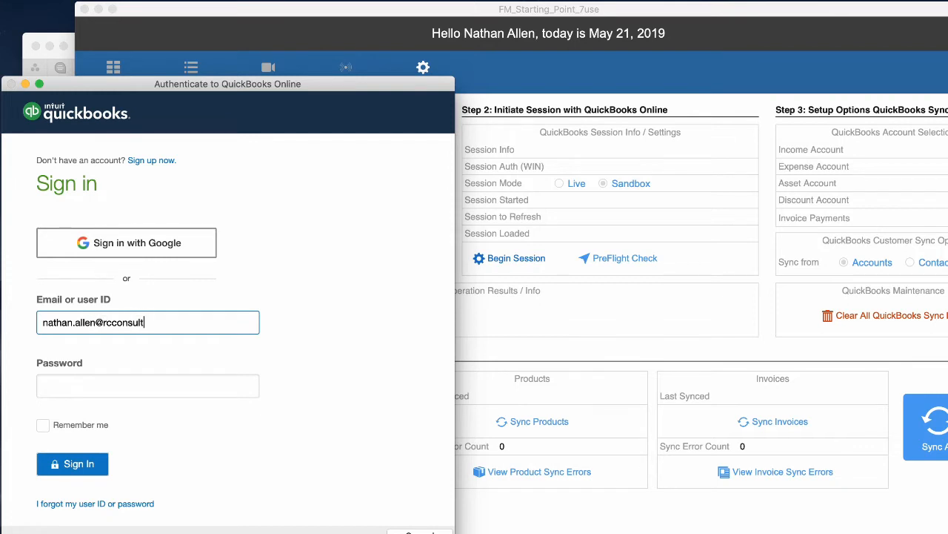
key("Tab")
type("p")
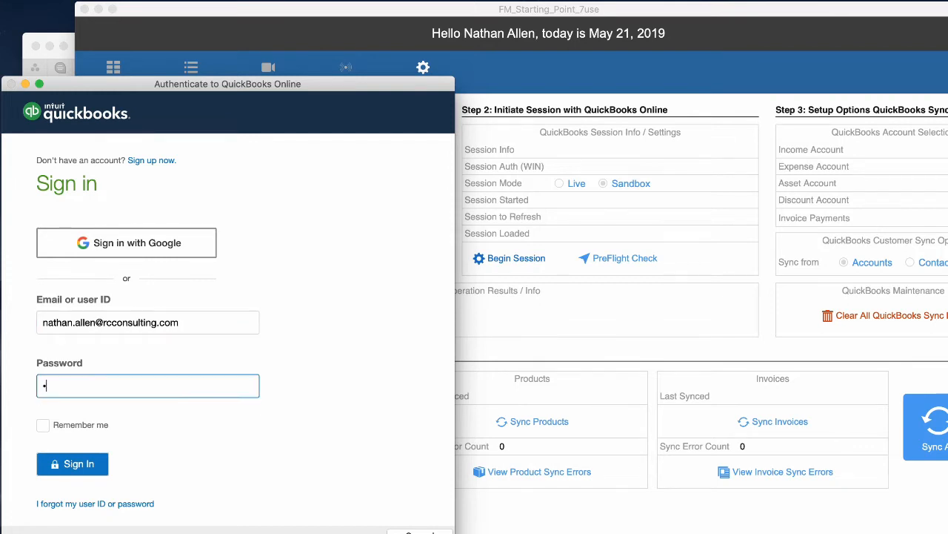
type("•••••••")
left_click(74, 466)
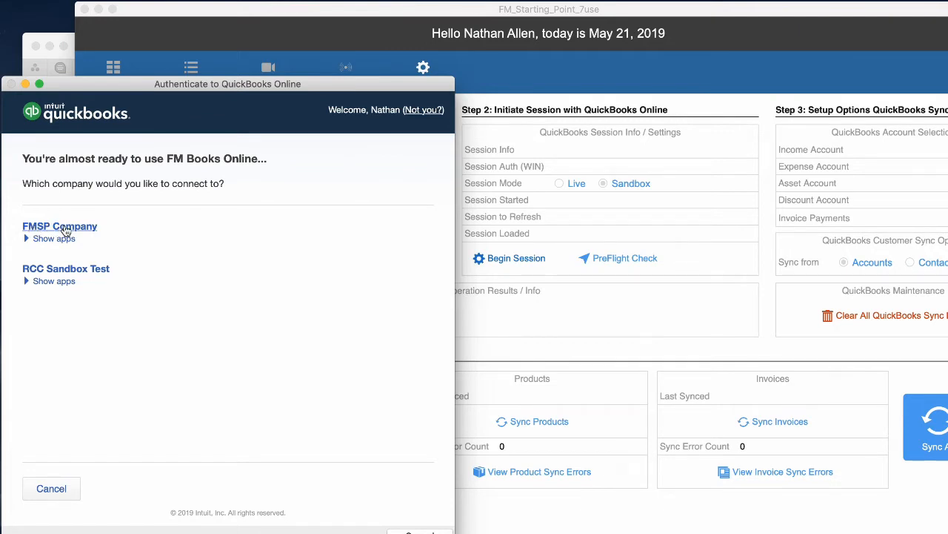
Select FMSP Company and authorize FM Books Online to connect to it.
left_click(65, 230)
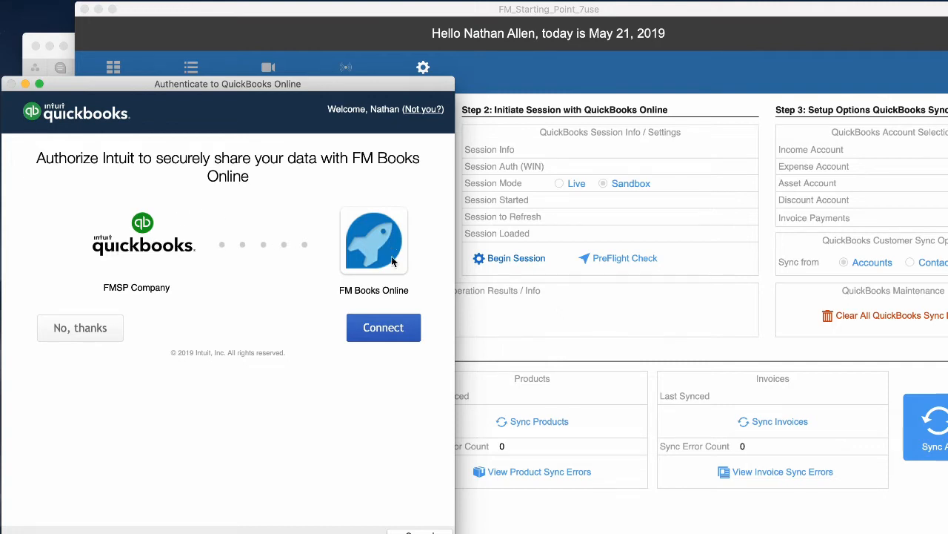
left_click(392, 333)
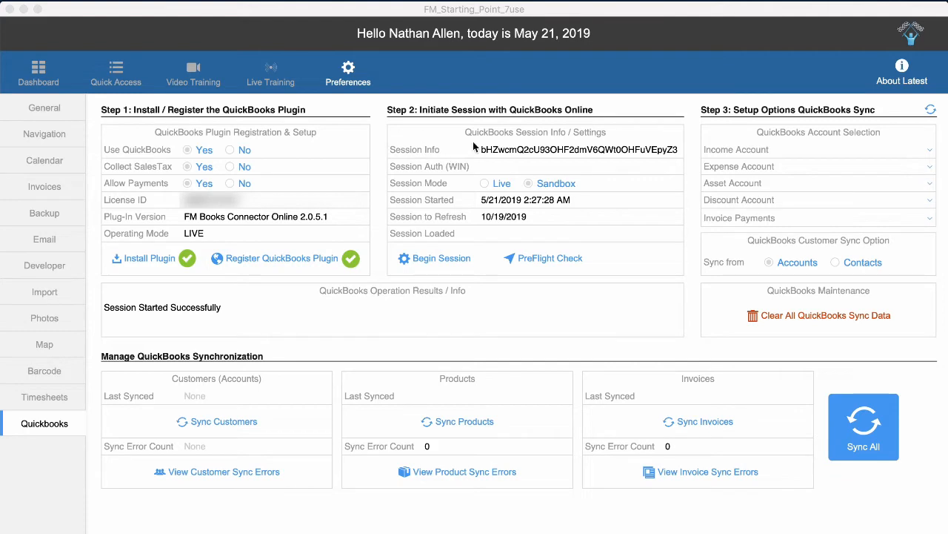
Run the Step 2 PreFlight Check on the Sandbox QuickBooks session.
left_click(478, 65)
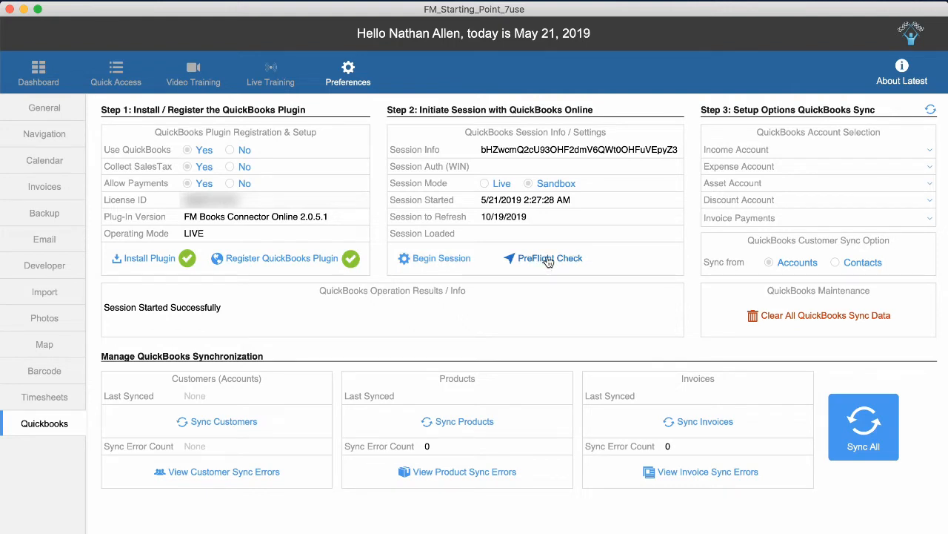
left_click(548, 260)
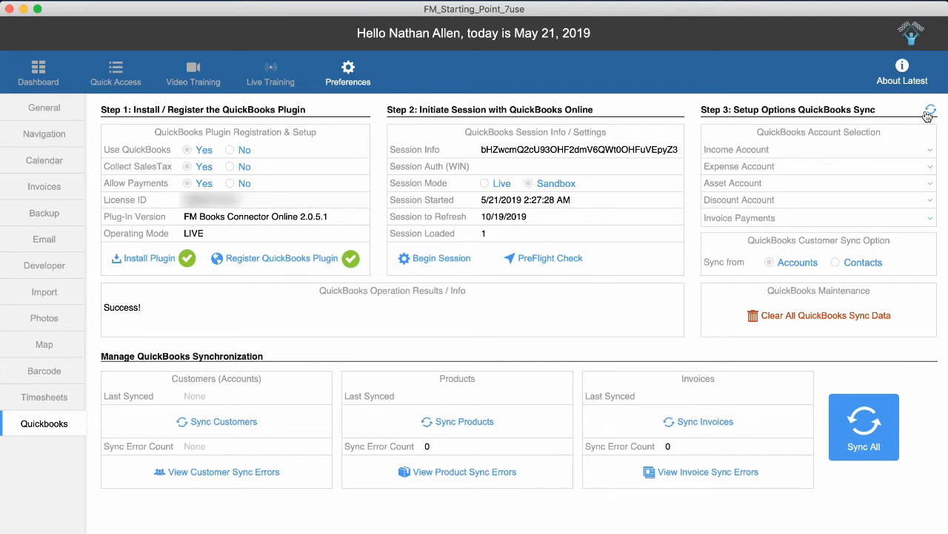
Reload the Step 3 account lists and set the income account to Sales of Product Income.
left_click(931, 151)
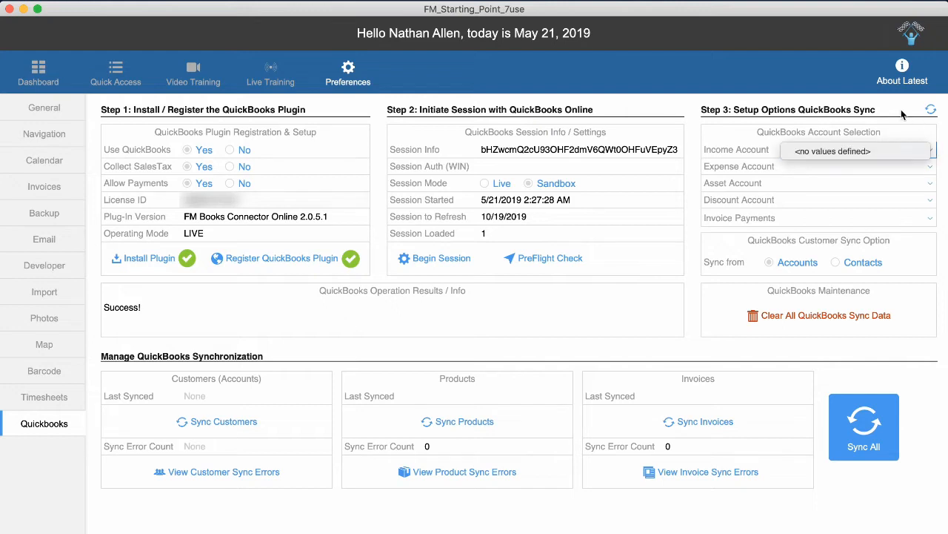
left_click(901, 114)
left_click(932, 114)
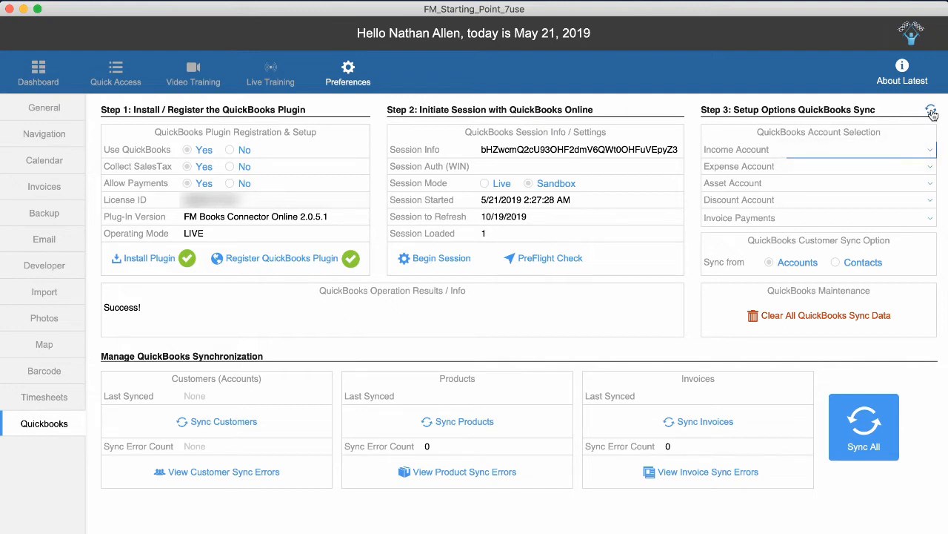
left_click(906, 149)
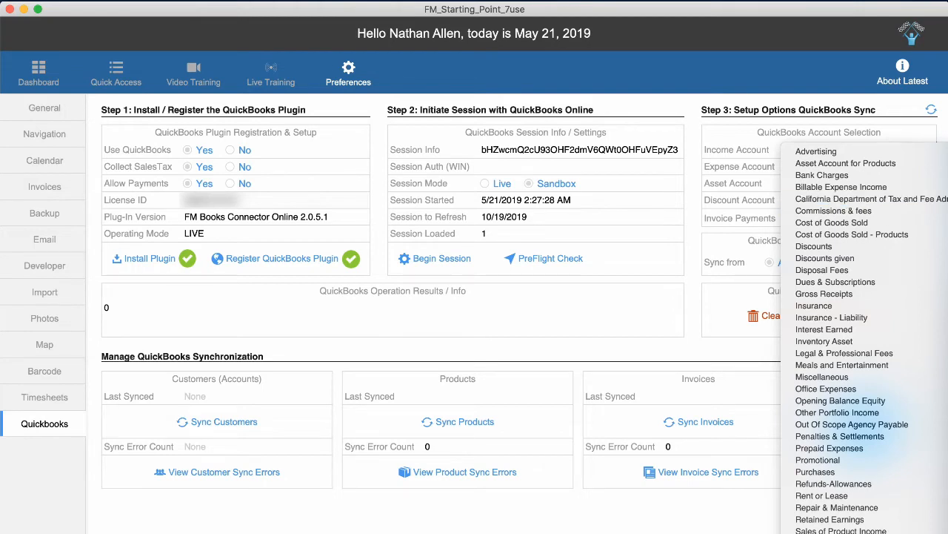
scroll(837, 355, "down", 2)
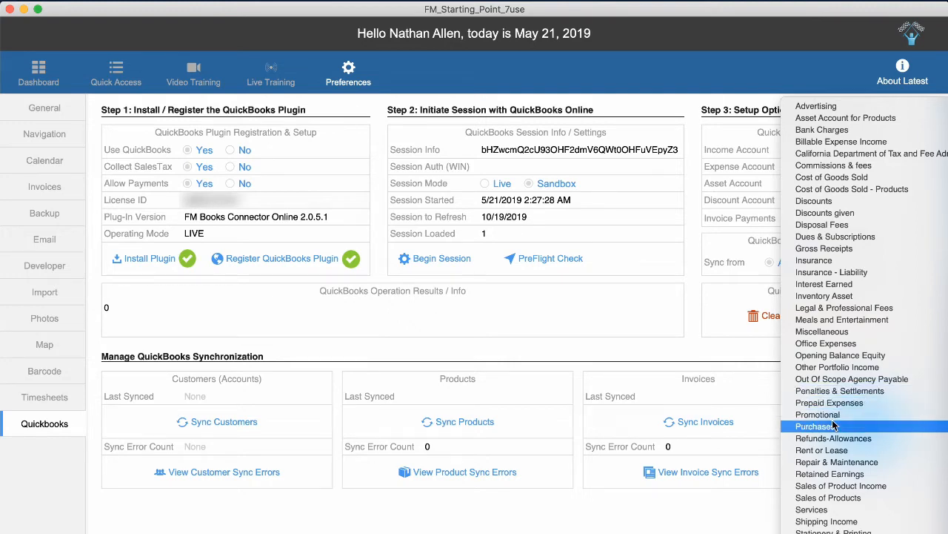
left_click(842, 486)
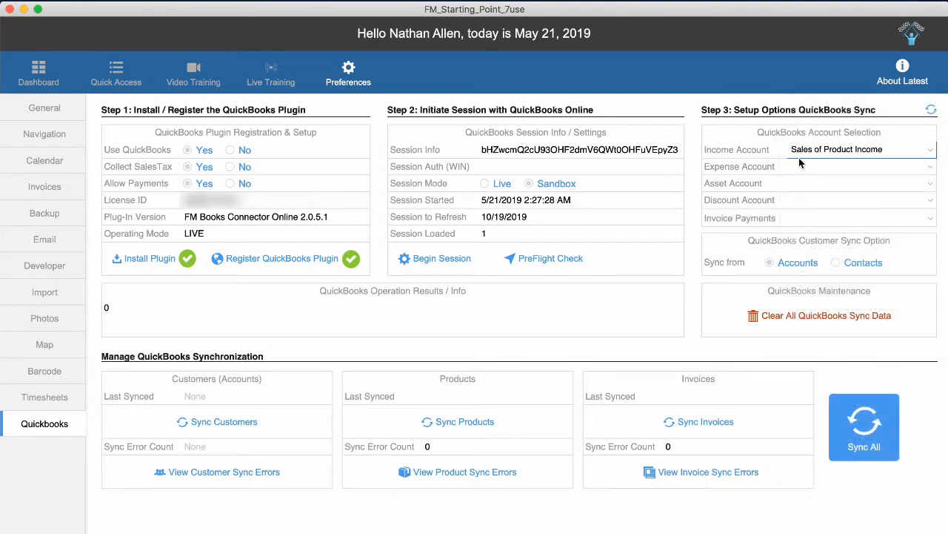
left_click(853, 156)
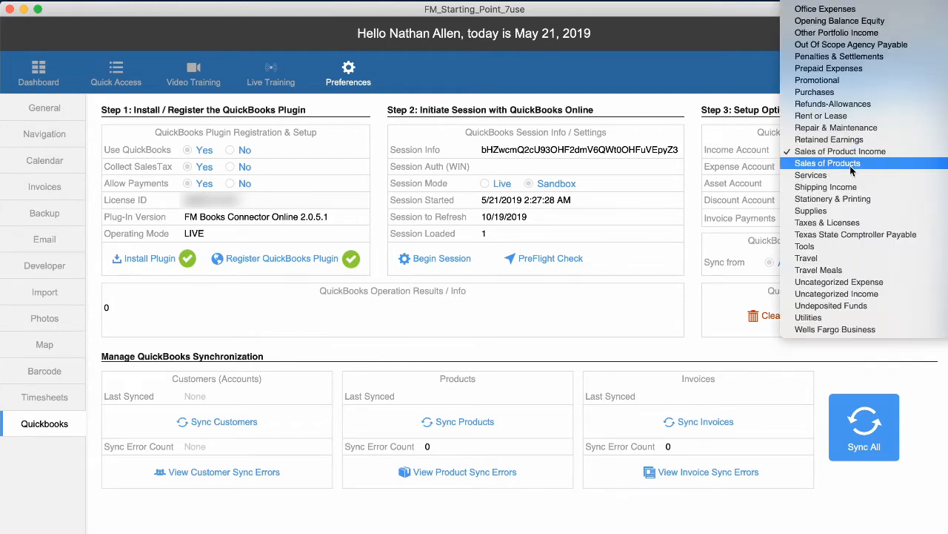
left_click(833, 152)
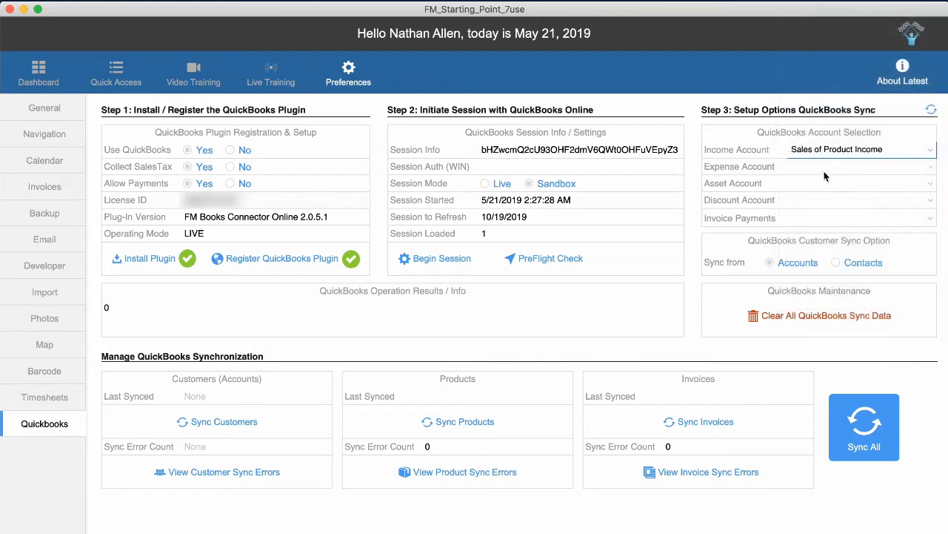
Map expense, asset, discount and payment accounts: Cost of Goods Sold - Products, Asset Account for Products, Discounts, Wells Fargo Business.
left_click(823, 167)
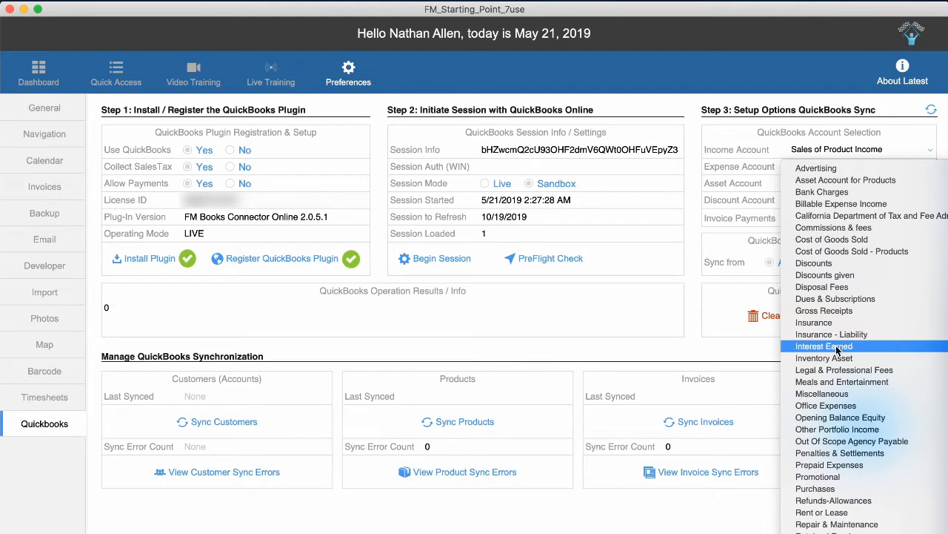
scroll(836, 347, "down", 3)
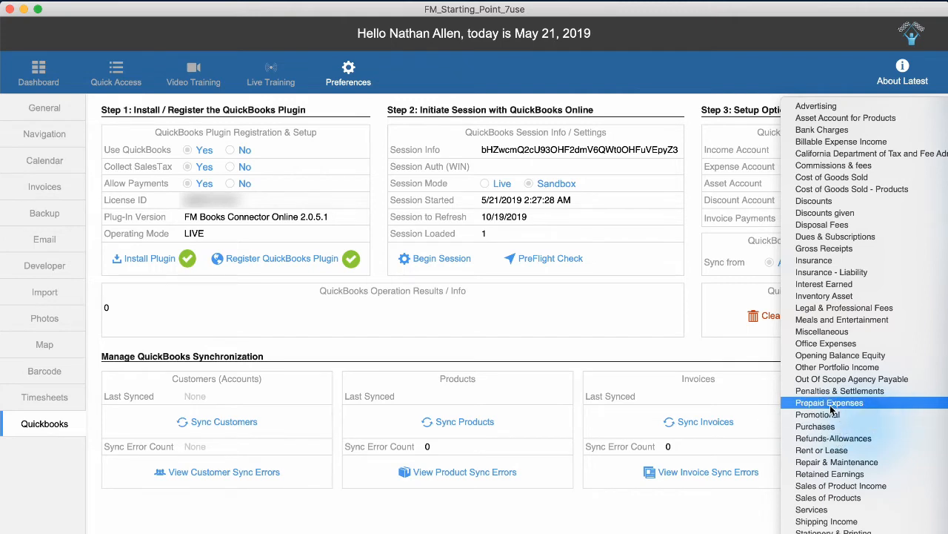
left_click(863, 190)
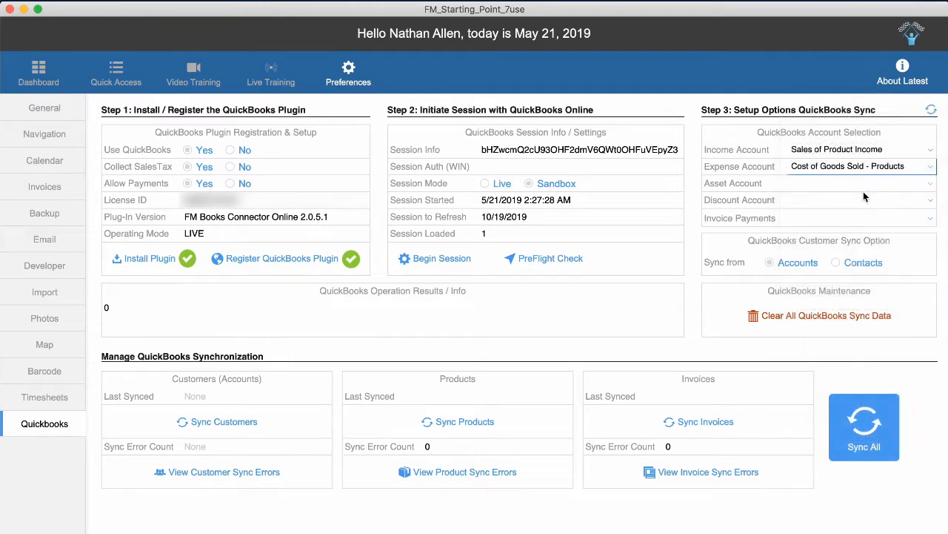
left_click(839, 184)
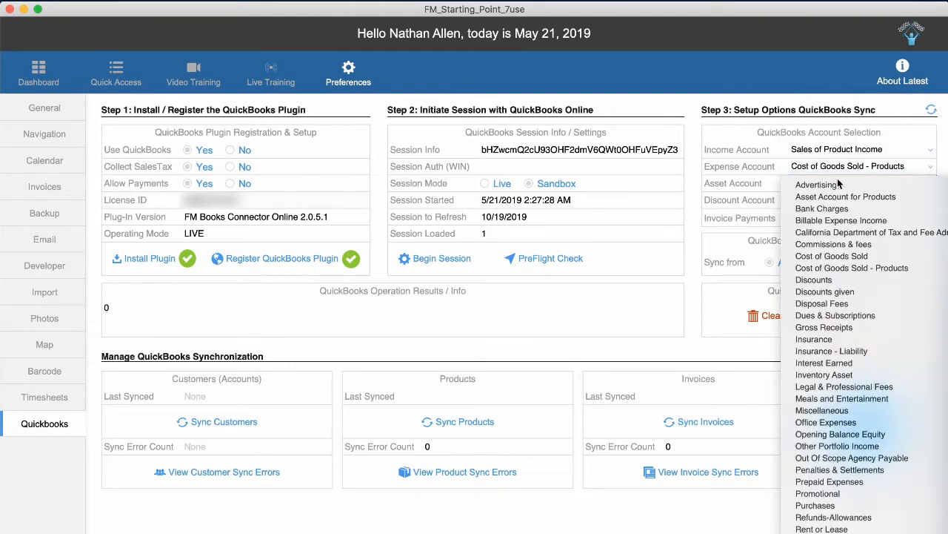
left_click(841, 196)
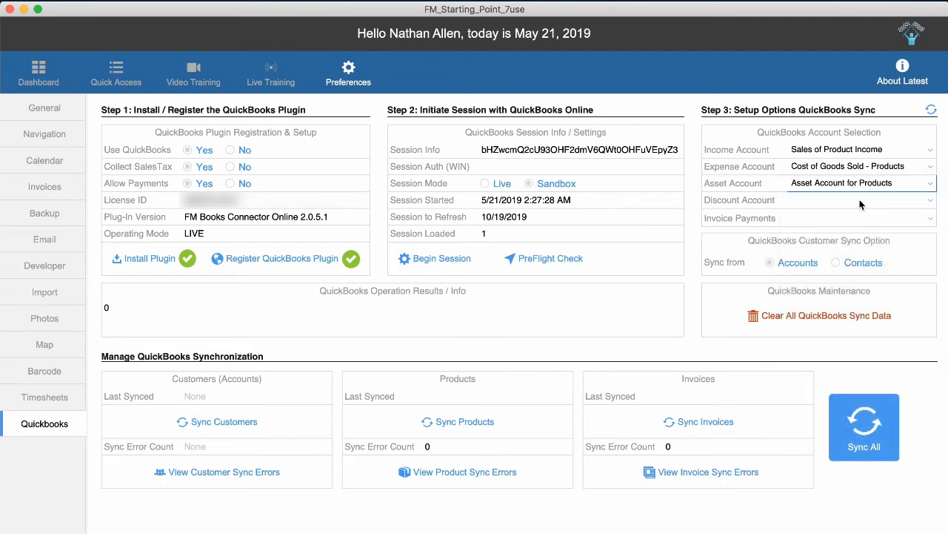
left_click(815, 201)
left_click(831, 207)
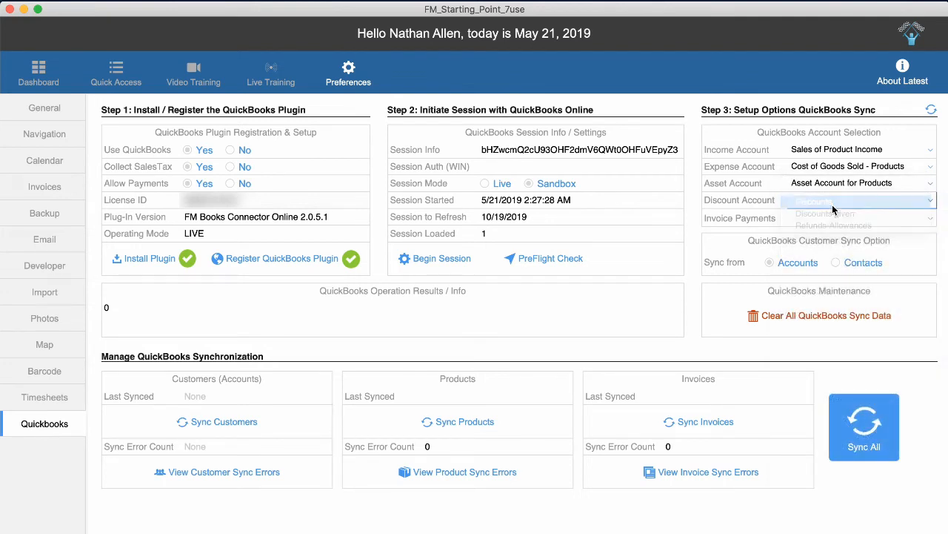
left_click(823, 217)
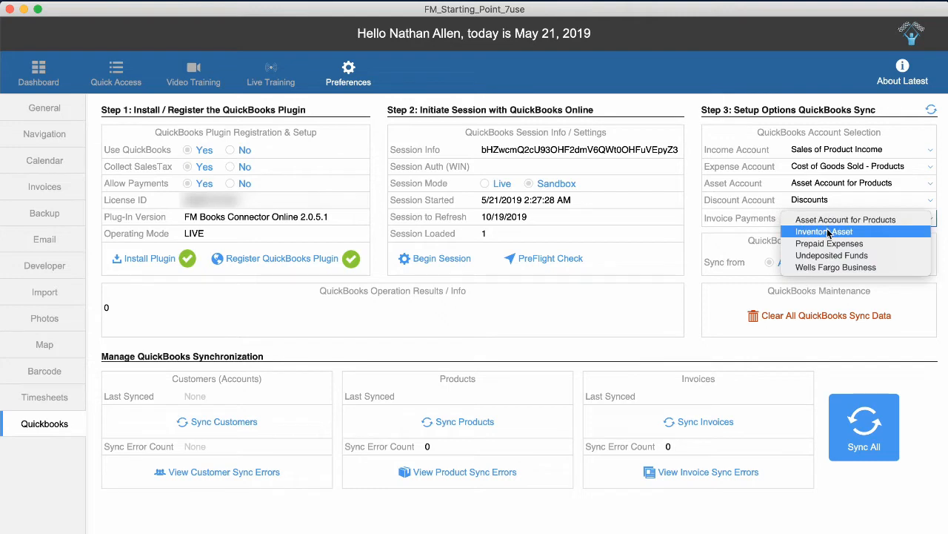
left_click(836, 268)
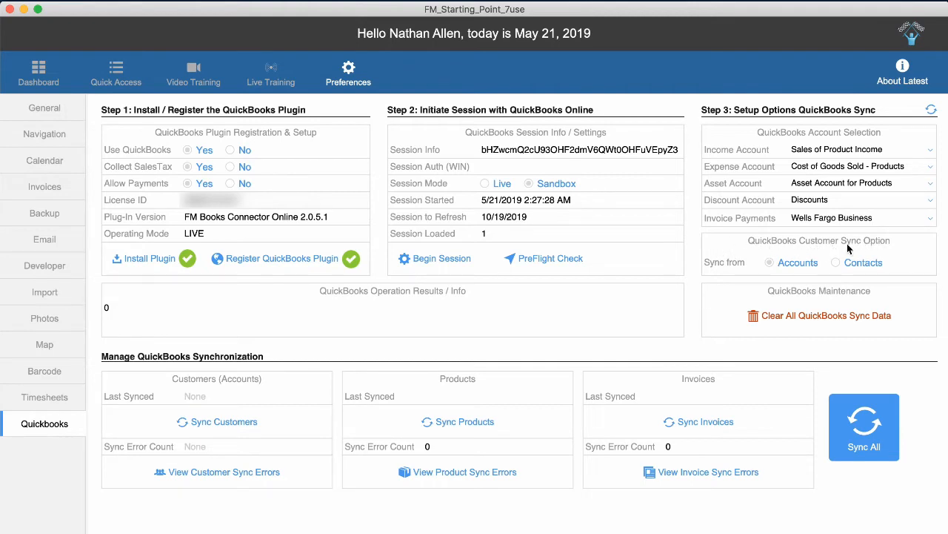
Choose Accounts as the customer Sync from source, then return to the Dashboard.
left_click(789, 265)
left_click(40, 76)
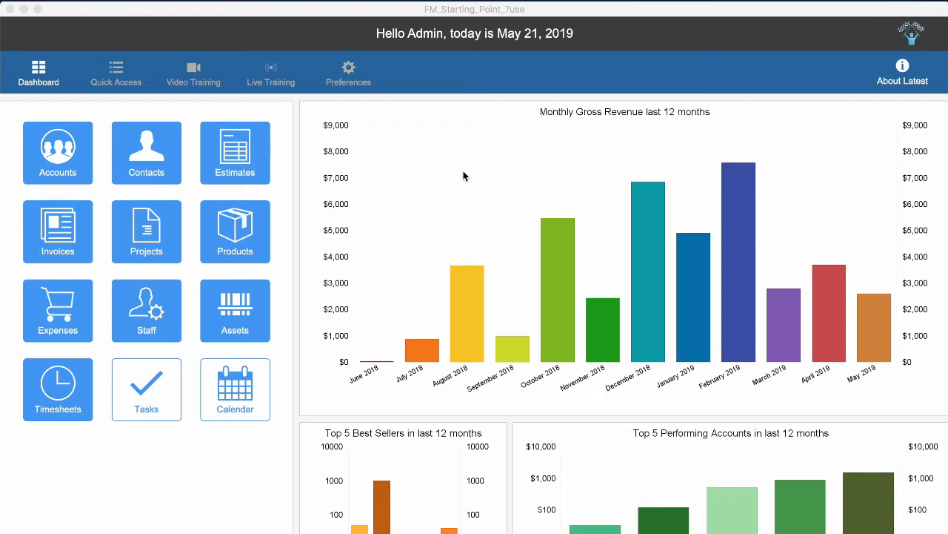
Open Products and show the QuickBooks sync data for #PROD01 Angular Clamp with 4 Post.
left_click(227, 234)
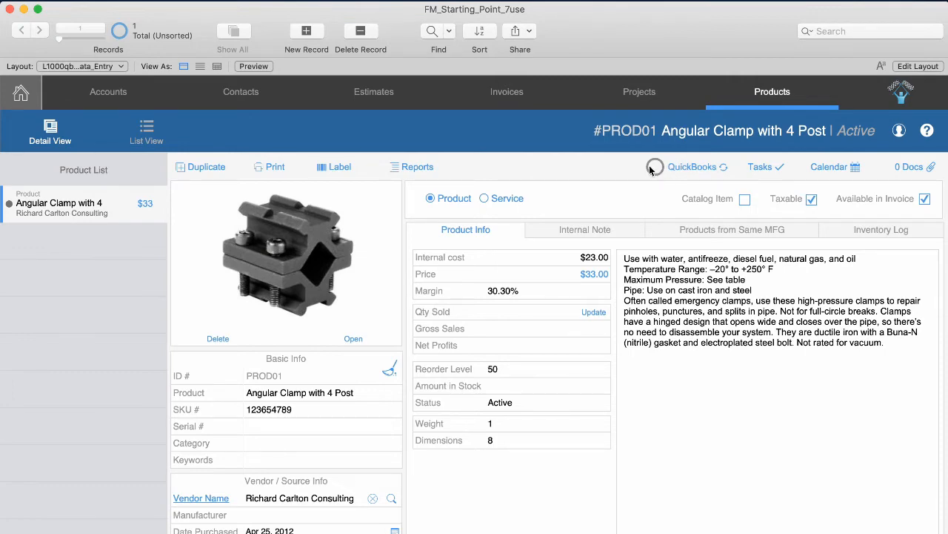
left_click(681, 171)
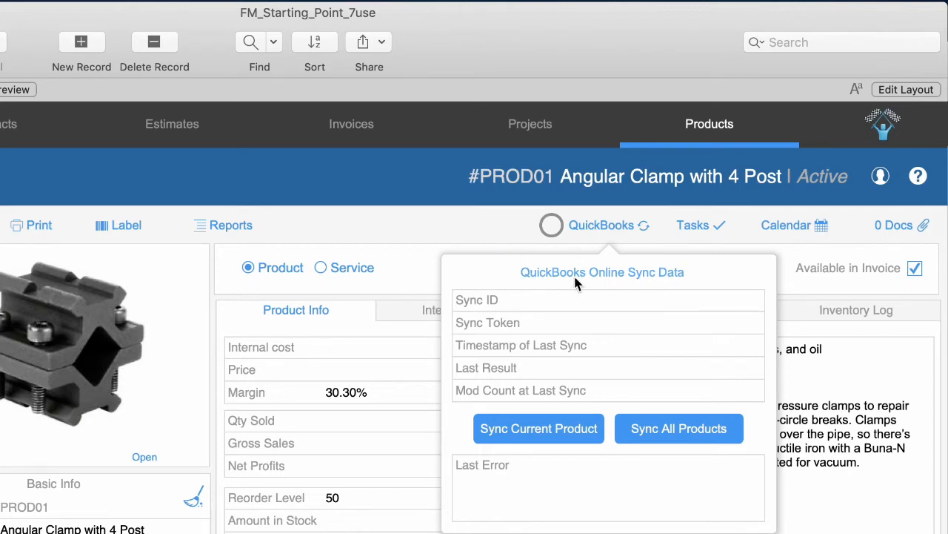
Sync the Angular Clamp product and read the invalid inventory asset account type error in Last Error.
left_click(560, 430)
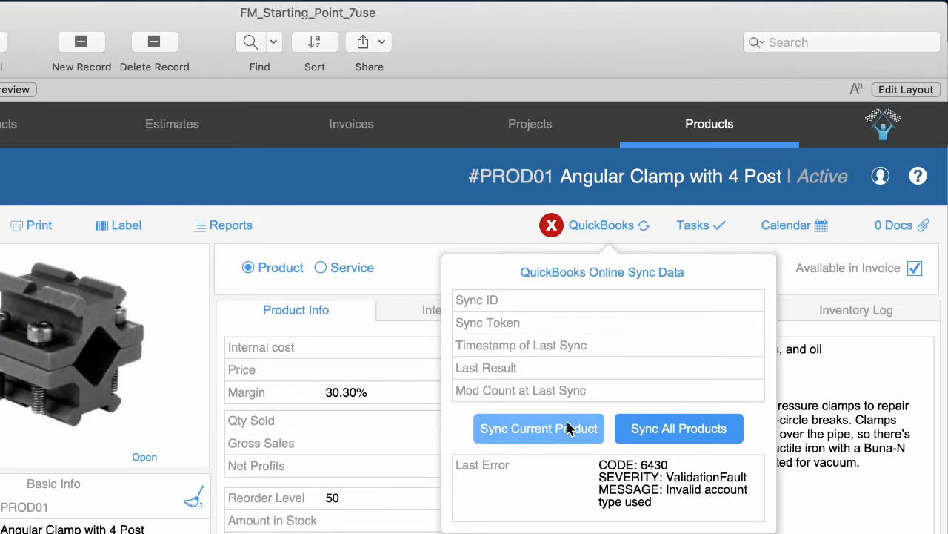
left_click(685, 492)
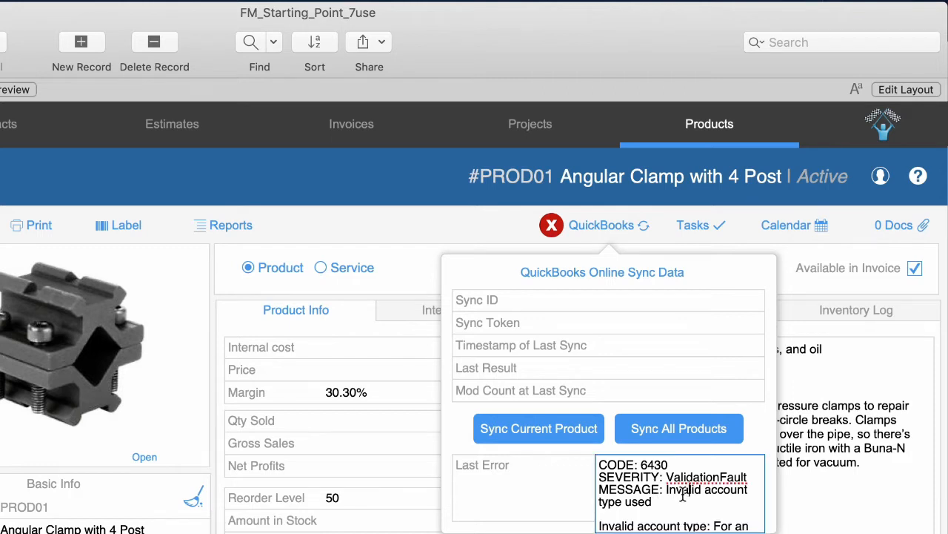
left_click_drag(689, 491, 711, 511)
left_click(712, 510)
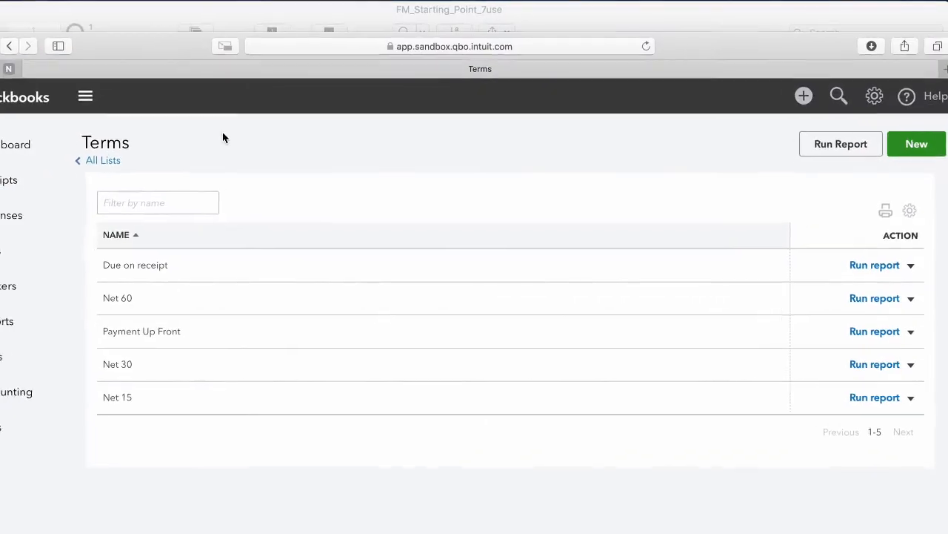
Check the Inventory Asset account's type in QuickBooks Chart of Accounts, then return to FileMaker.
mouse_move(11, 403)
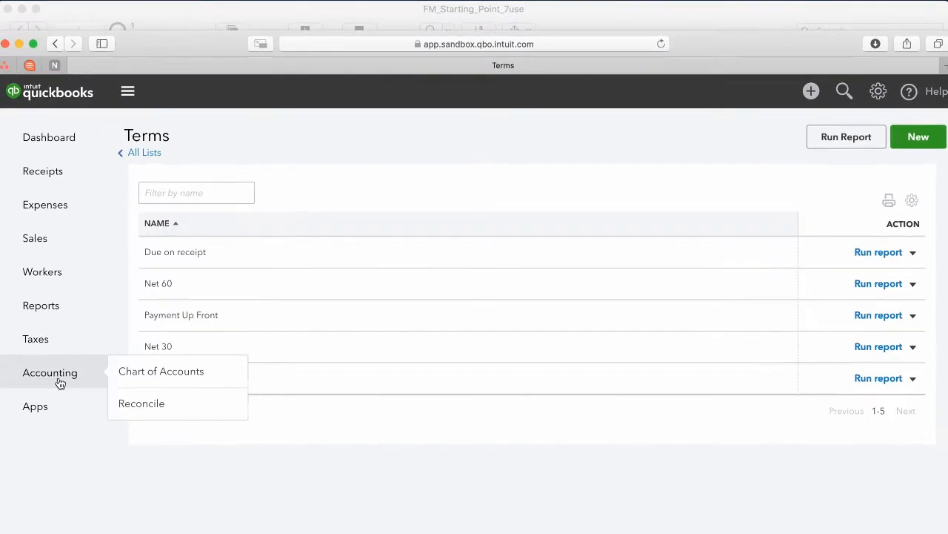
left_click(118, 390)
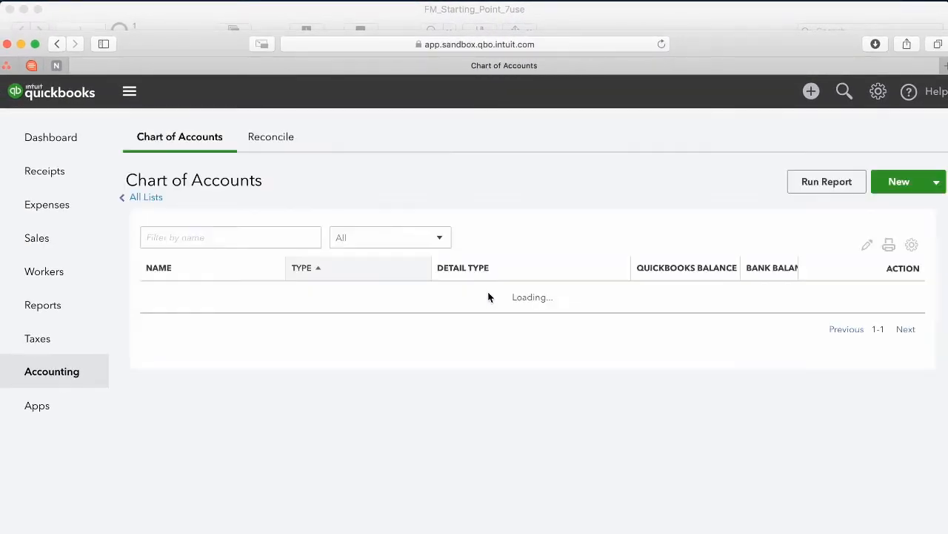
scroll(501, 300, "down", 2)
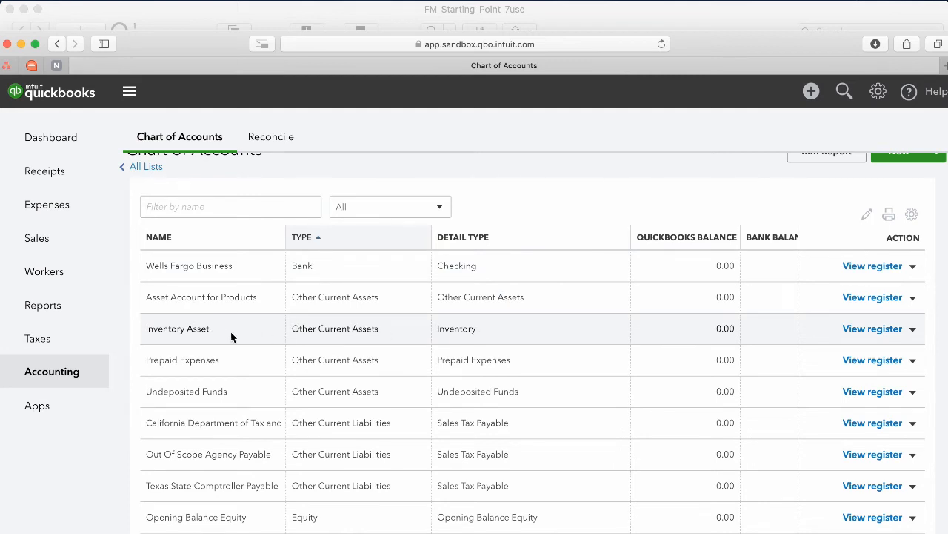
left_click_drag(230, 331, 144, 329)
left_click(299, 326)
left_click(713, 19)
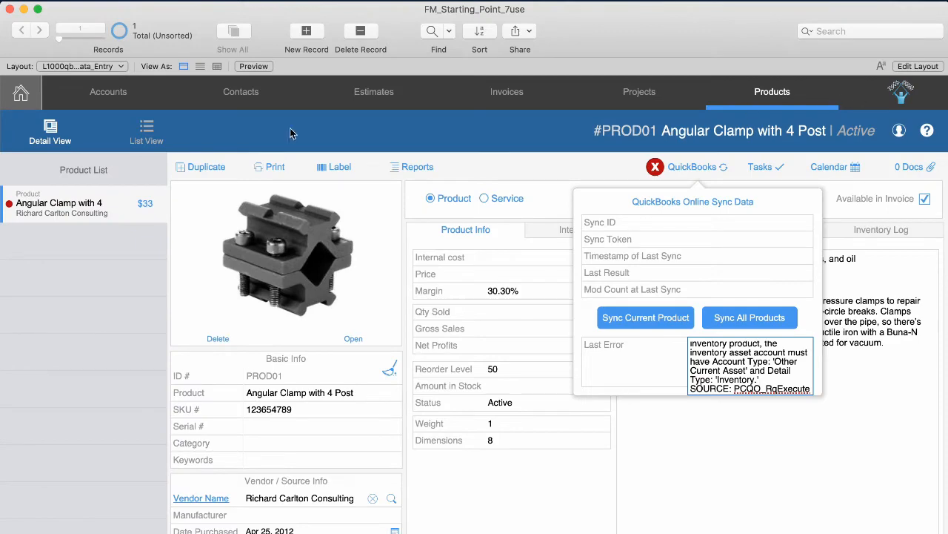
Map the QuickBooks Asset Account preference to Inventory Asset, then reopen the Products records.
left_click(21, 95)
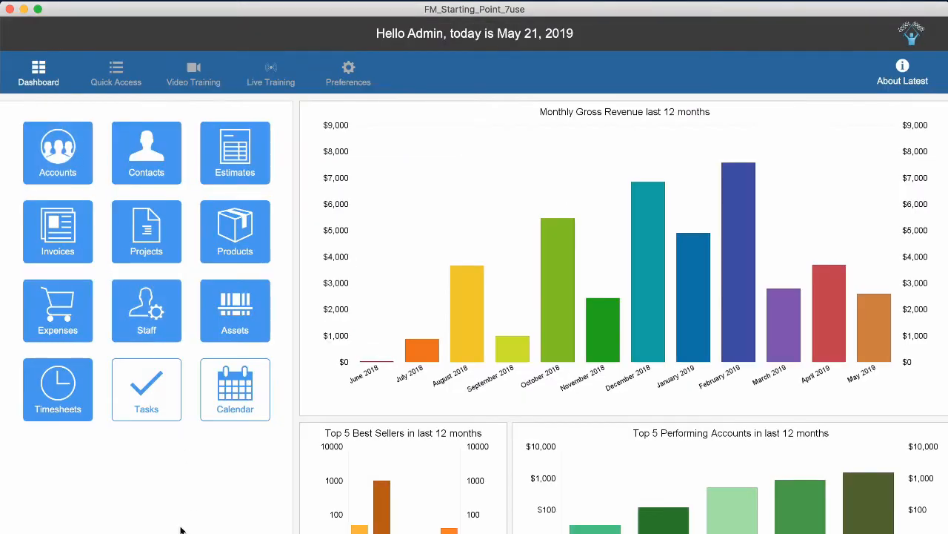
left_click(363, 89)
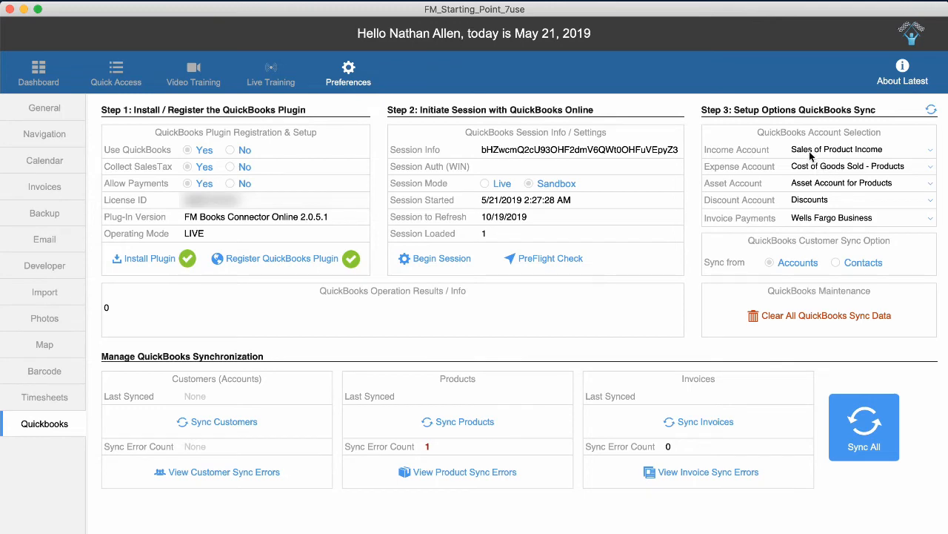
left_click(819, 184)
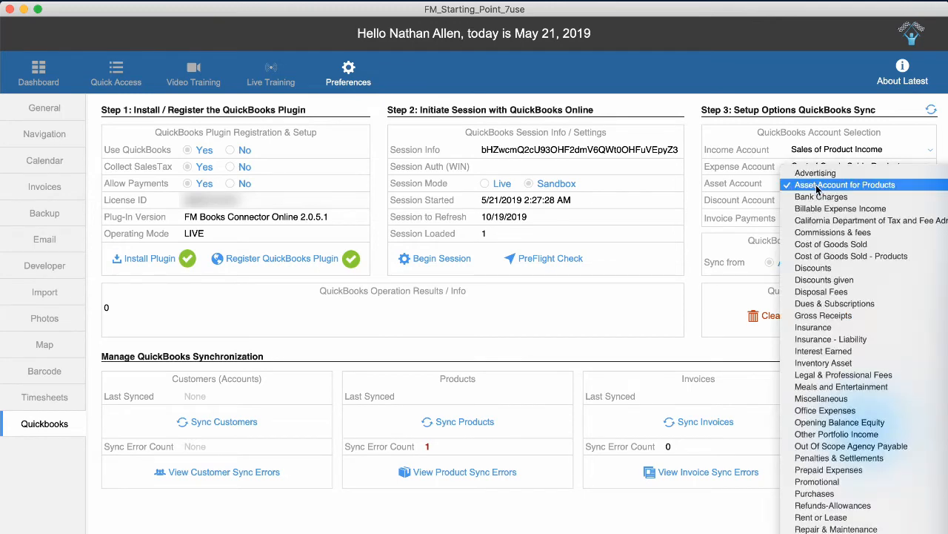
left_click(823, 363)
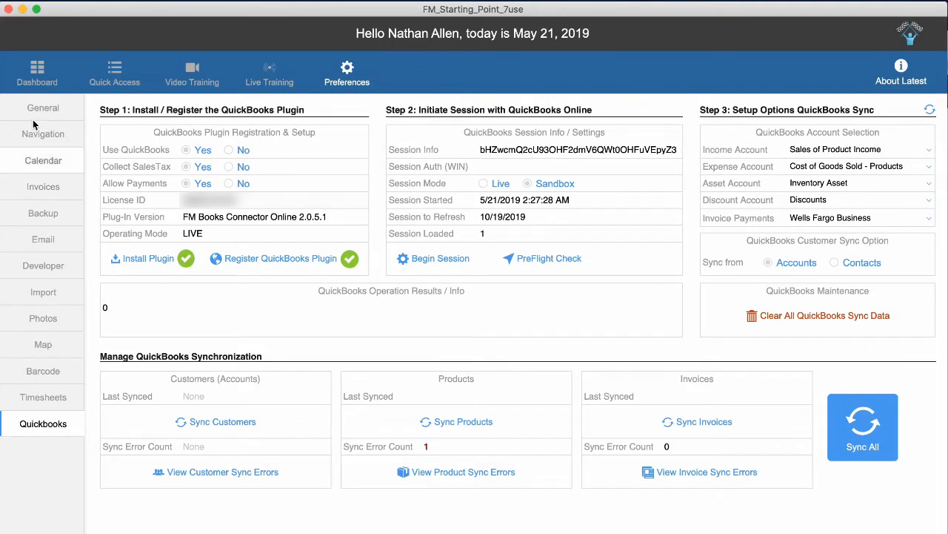
left_click(40, 72)
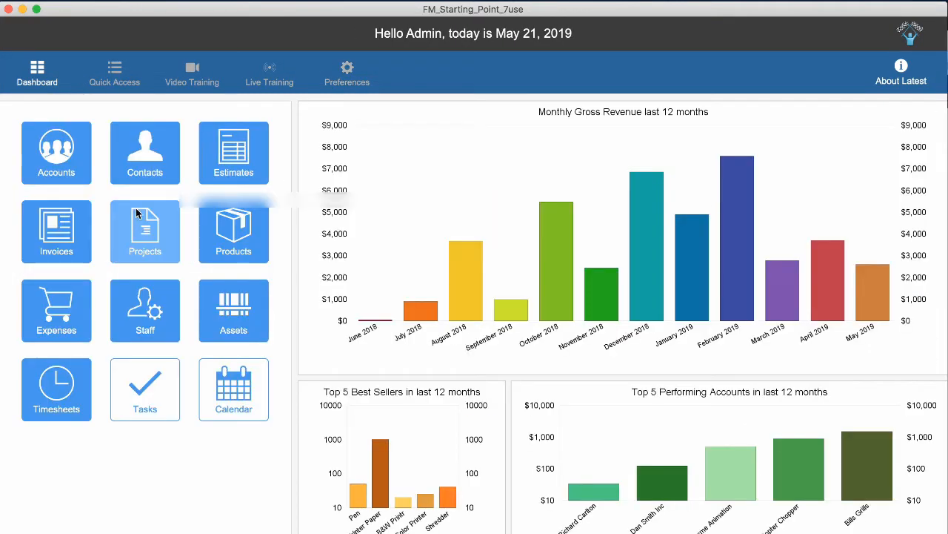
left_click(245, 247)
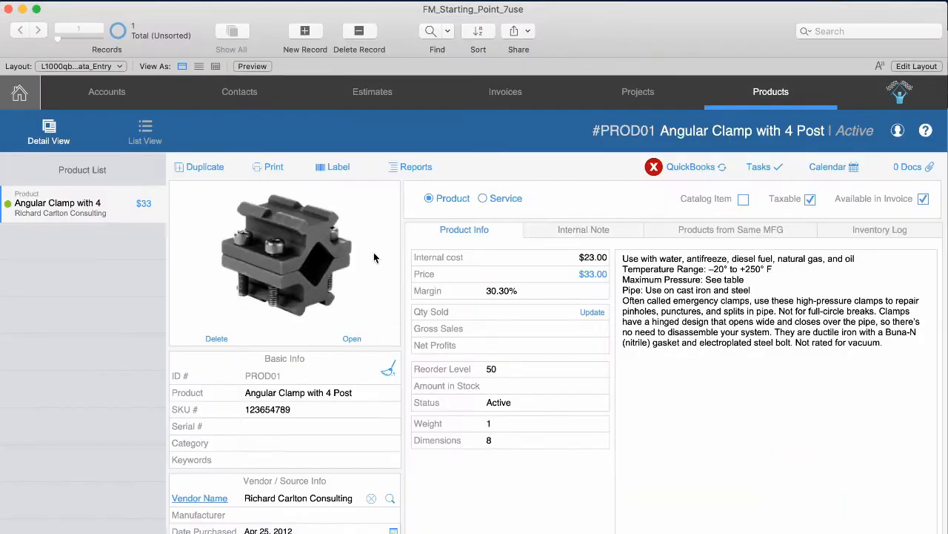
Sync Angular Clamp to QuickBooks Online and verify Sync ID 57, Sync Token, last sync time and mod count.
left_click(702, 170)
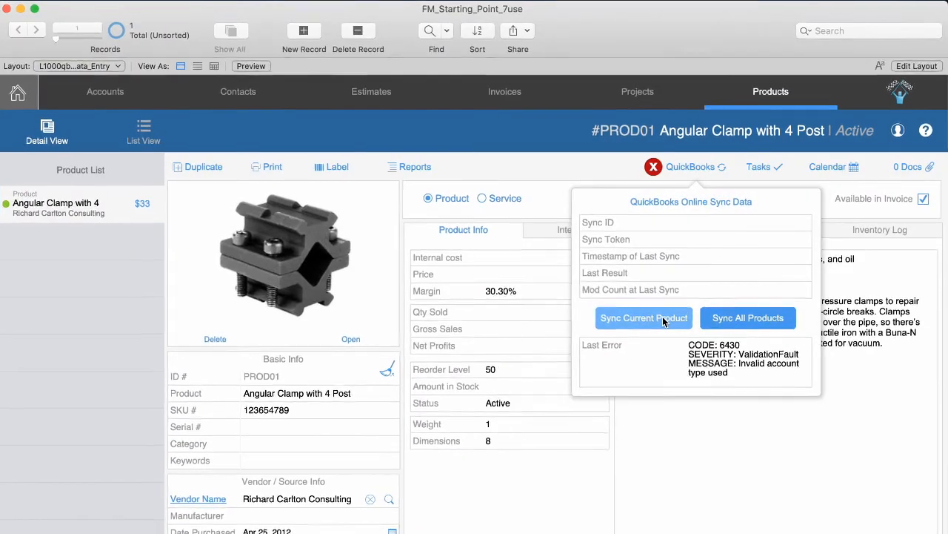
left_click(665, 320)
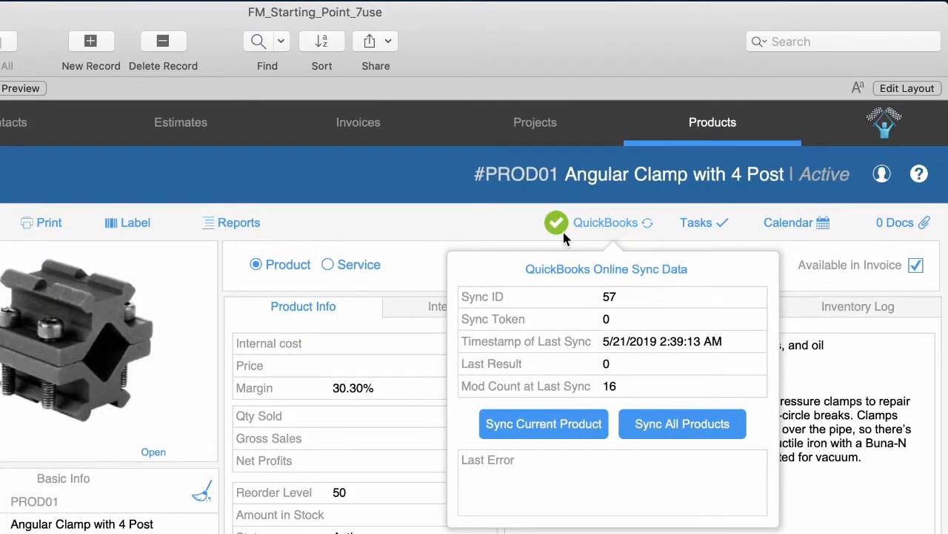
left_click(628, 296)
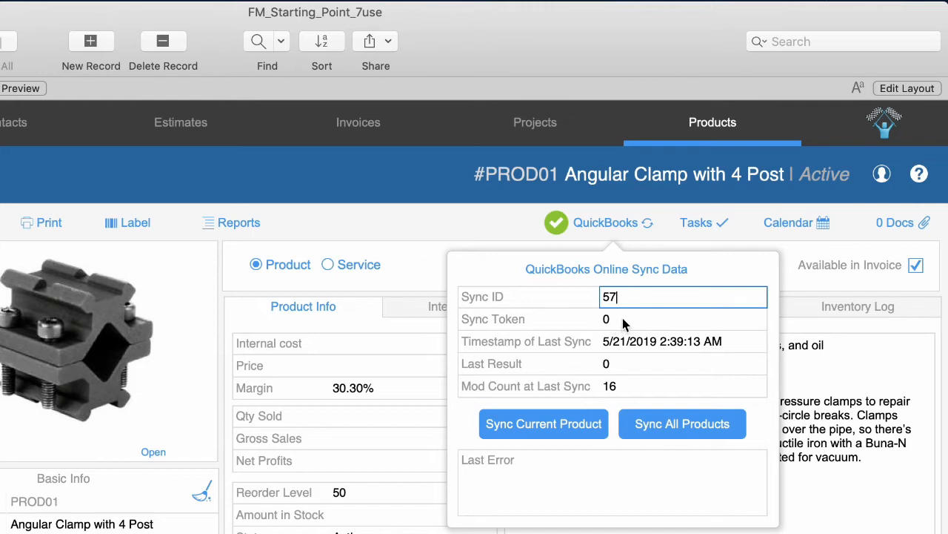
left_click(624, 318)
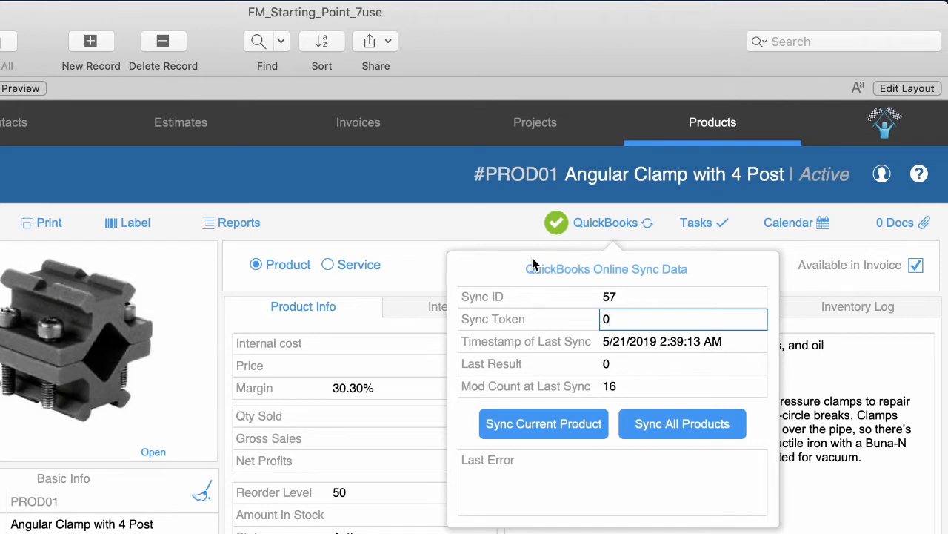
left_click(643, 341)
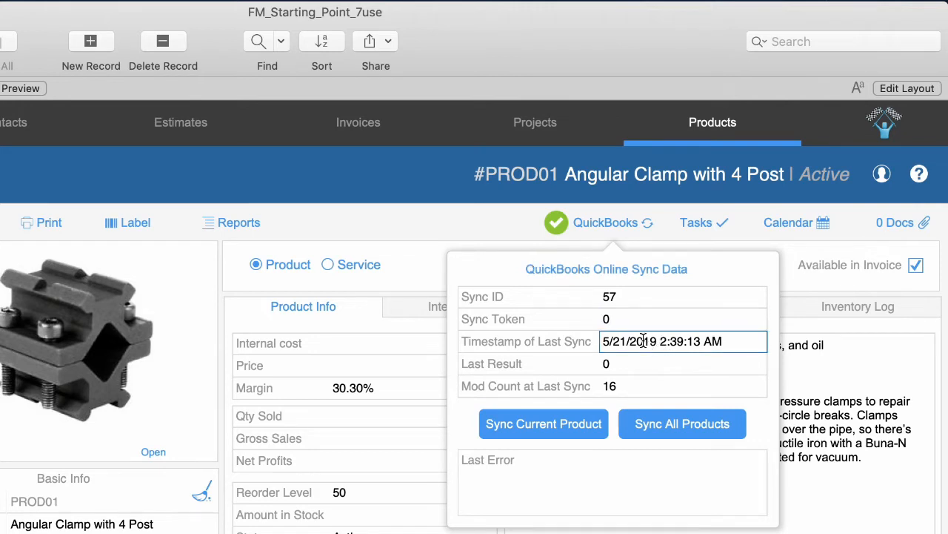
left_click(626, 389)
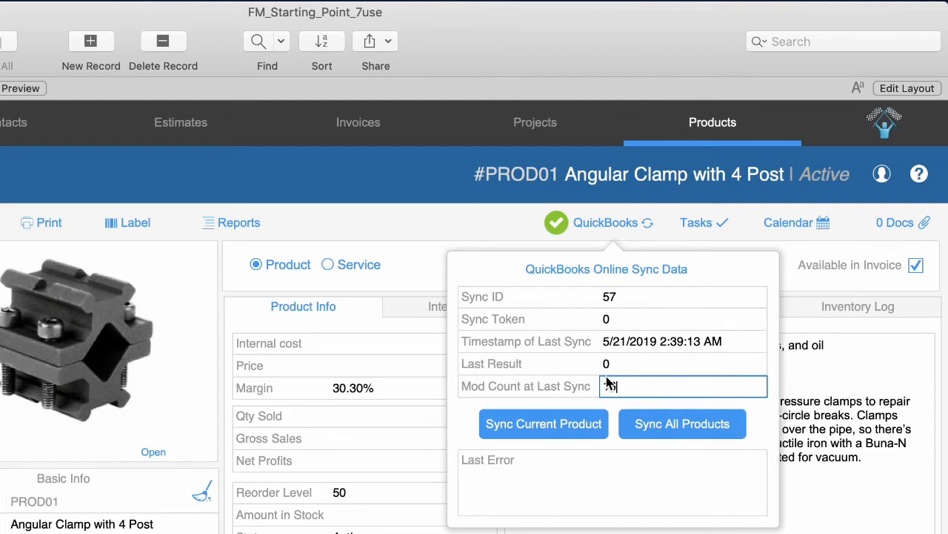
left_click(474, 229)
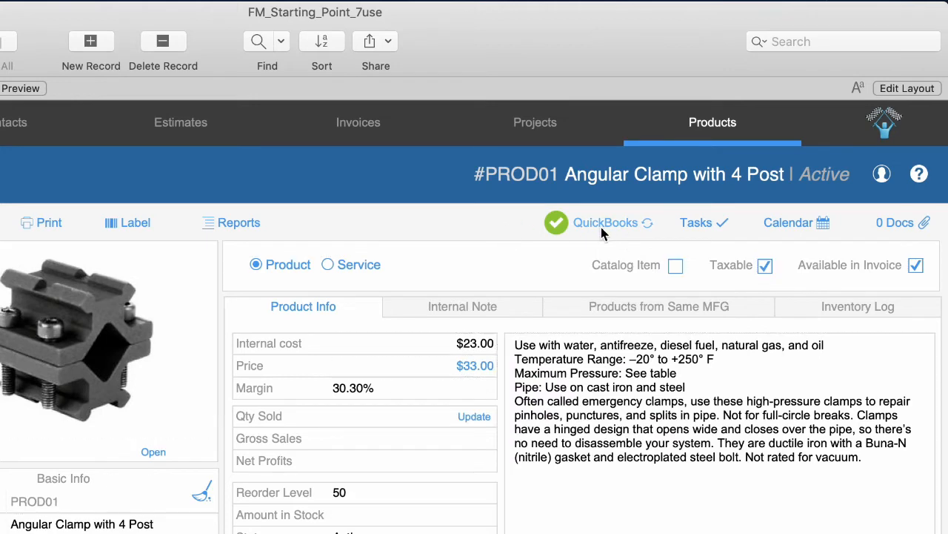
Resync the product, then delete ' with 4 Post' so the name reads Angular Clamp.
left_click(600, 224)
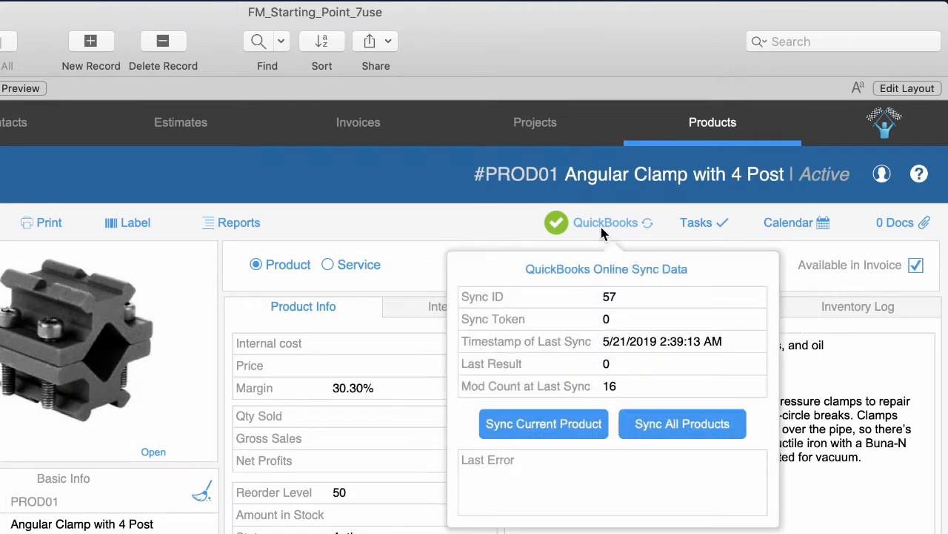
left_click(569, 430)
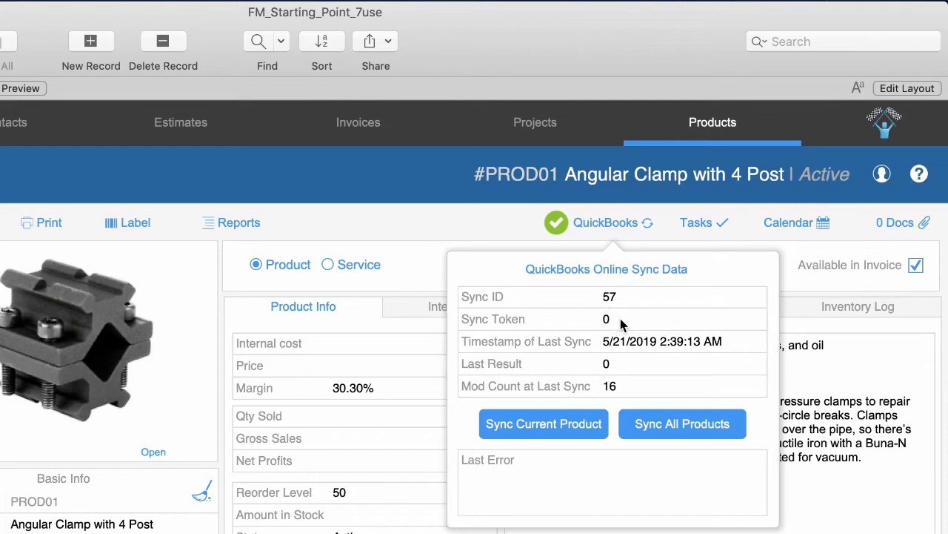
left_click(444, 220)
left_click(127, 523)
left_click_drag(166, 524, 91, 525)
key("BackSpace")
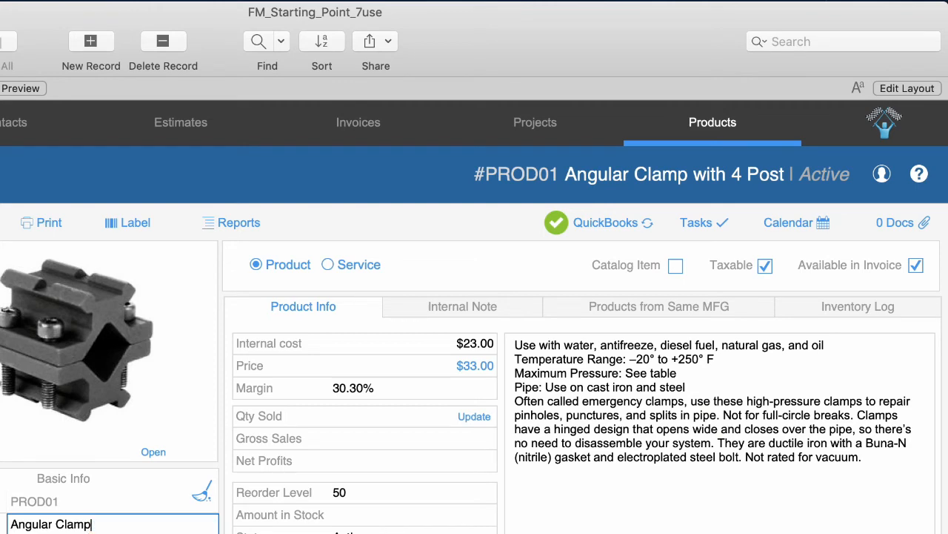
left_click(393, 219)
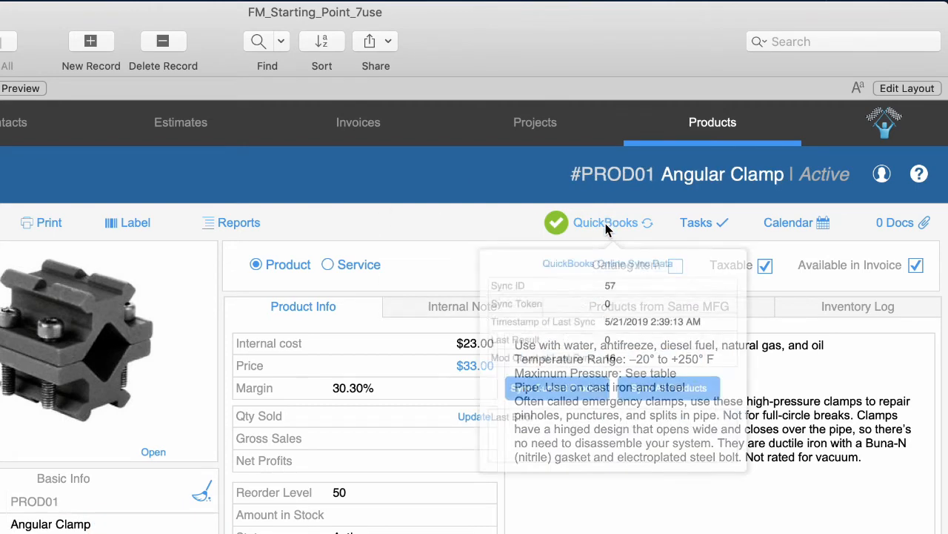
left_click(460, 213)
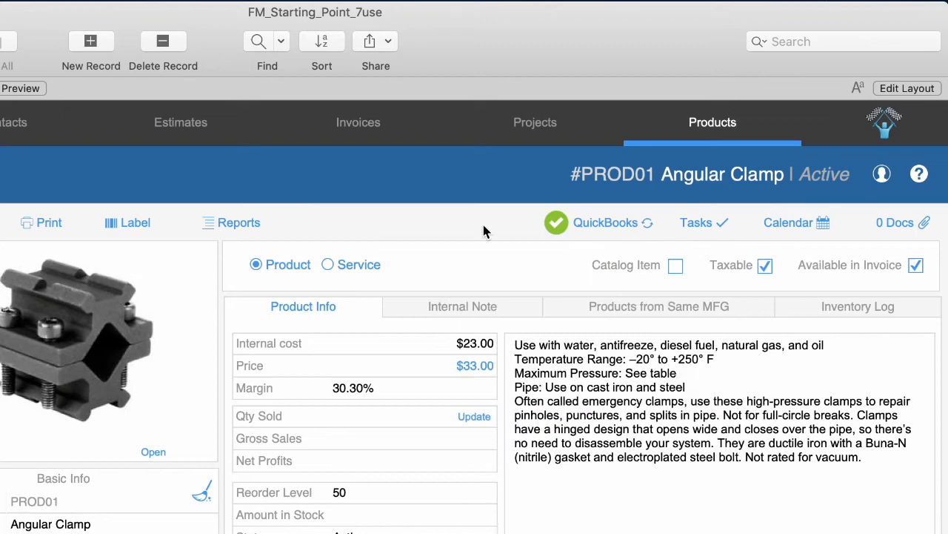
Sync the renamed Angular Clamp to QuickBooks Online and confirm Sync Token 1 and updated mod count.
left_click(614, 221)
left_click(568, 429)
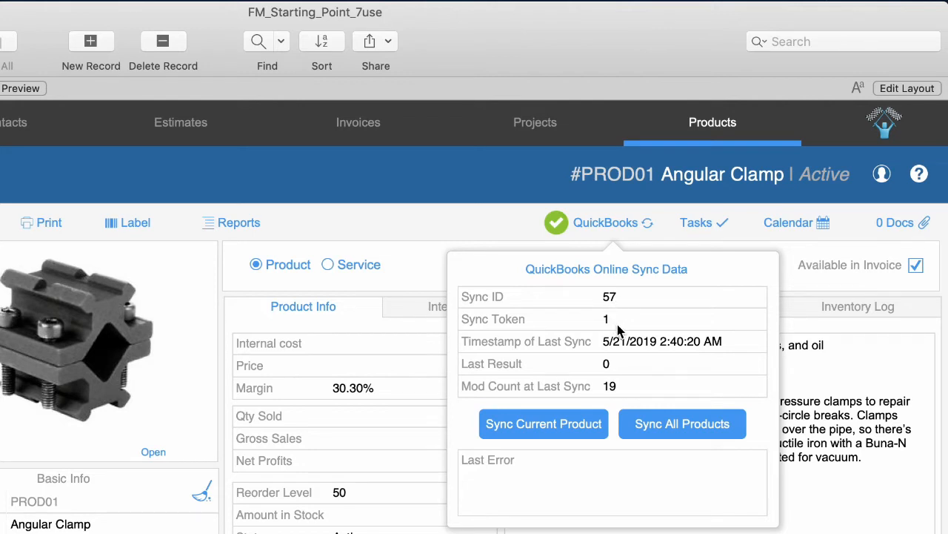
left_click(617, 320)
left_click(627, 387)
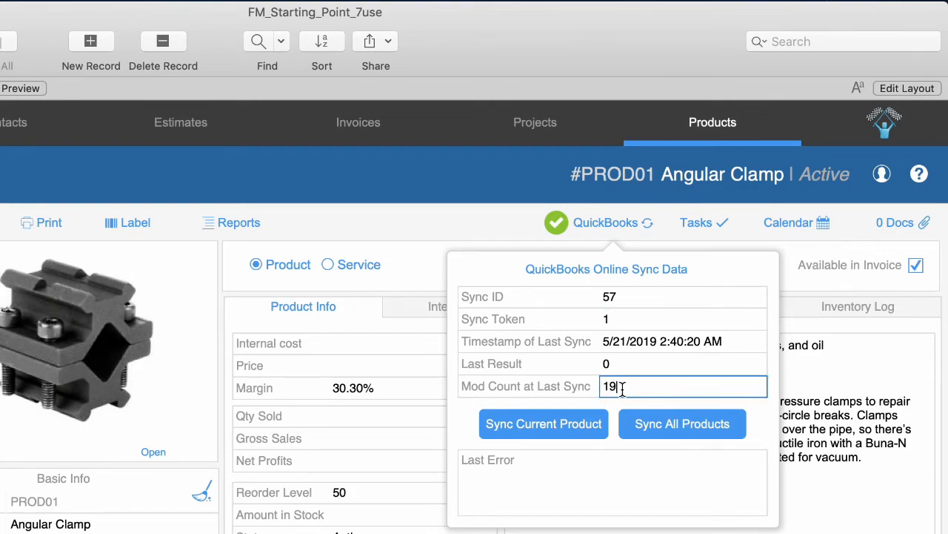
left_click(473, 232)
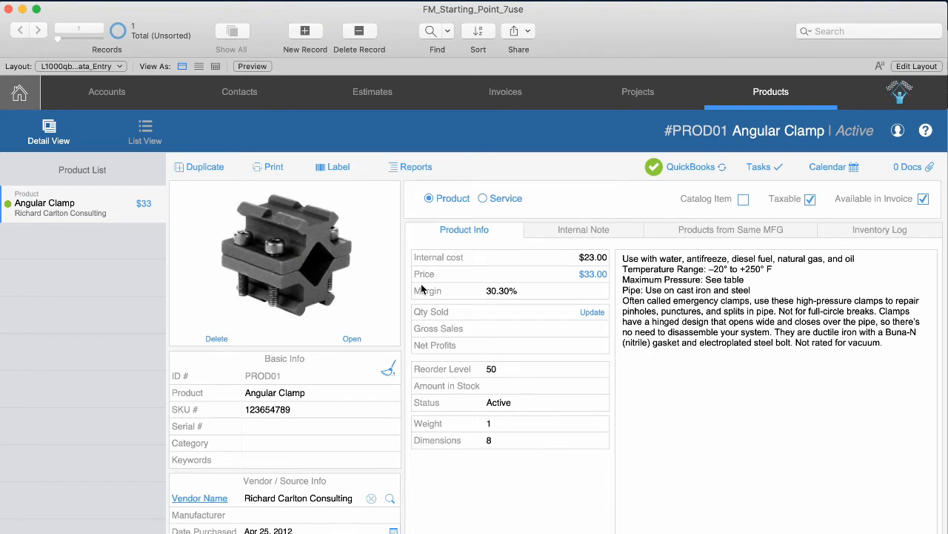
Go from the Home dashboard to the Accounts detail view for #ACT01.
left_click(20, 93)
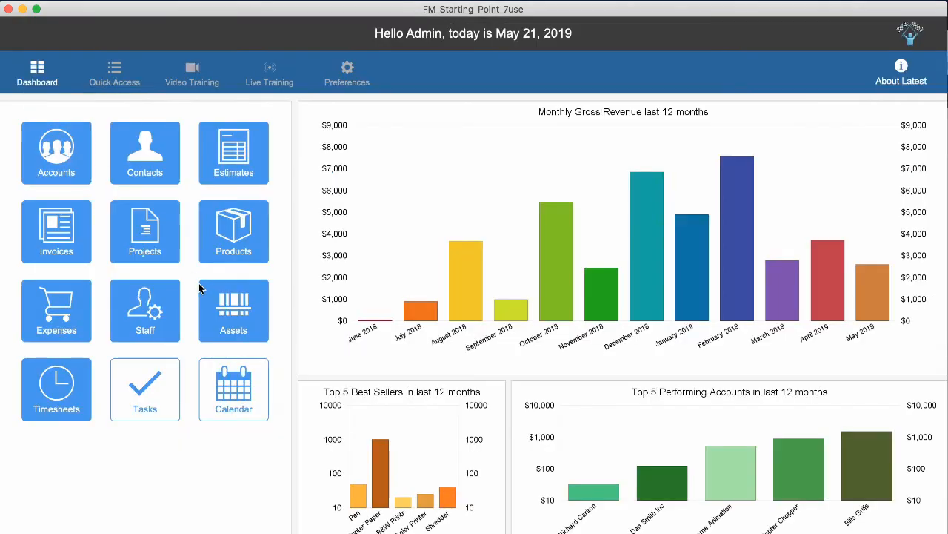
left_click(60, 157)
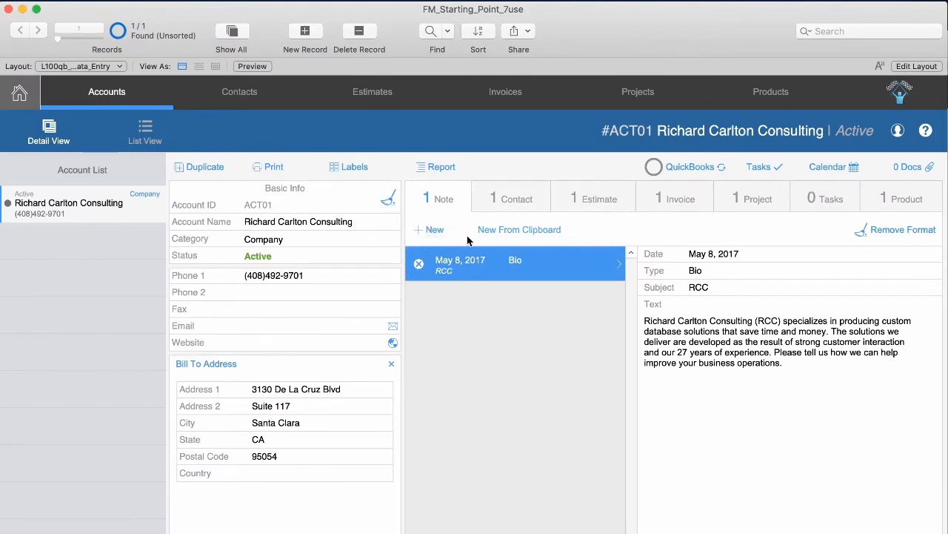
Replace the Bill To street line, clear Address 2, and change the postal code to 95051.
left_click(266, 390)
left_click_drag(356, 391, 176, 380)
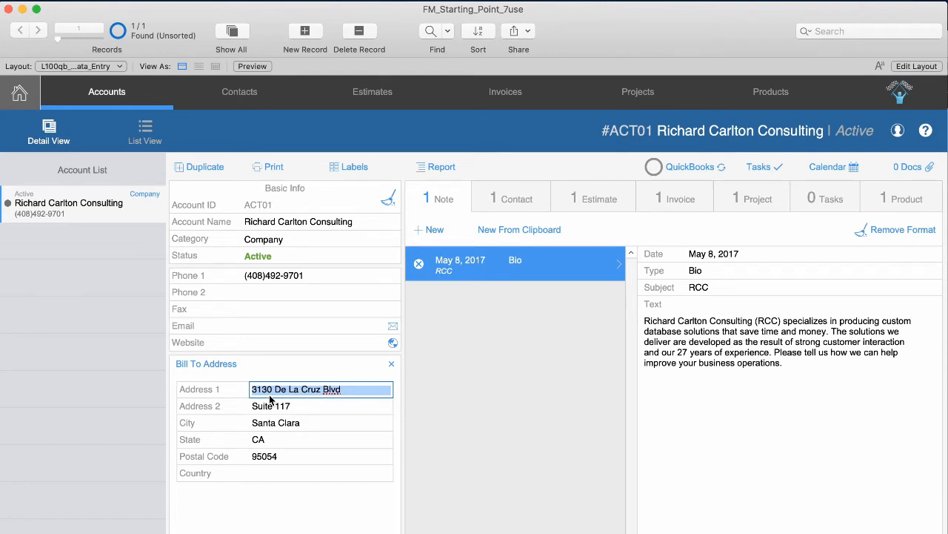
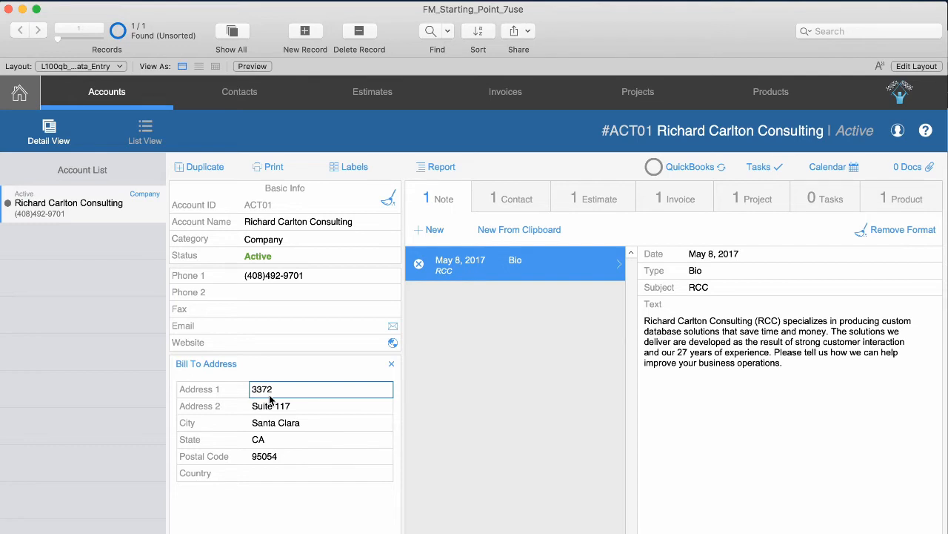
key("Tab")
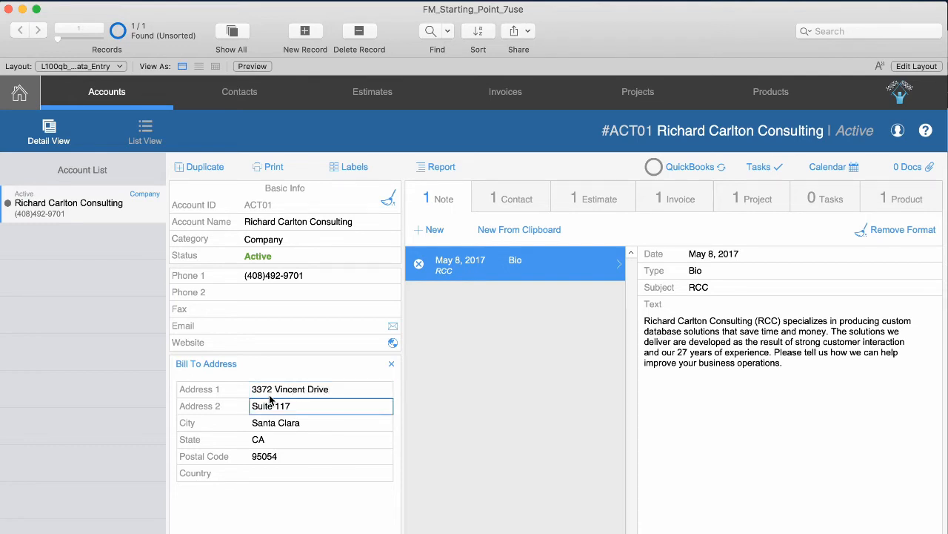
key("BackSpace")
key("BackSpace")
key("BackSpace")
key("BackSpace")
key("BackSpace")
key("BackSpace")
key("BackSpace")
key("BackSpace")
key("Tab")
key("Tab")
key("Tab")
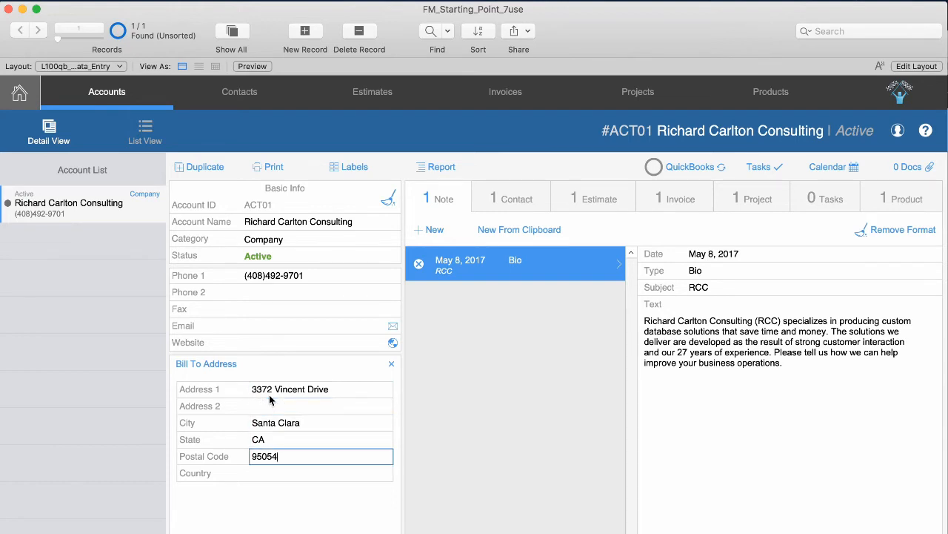
key("BackSpace")
type("1")
left_click(338, 367)
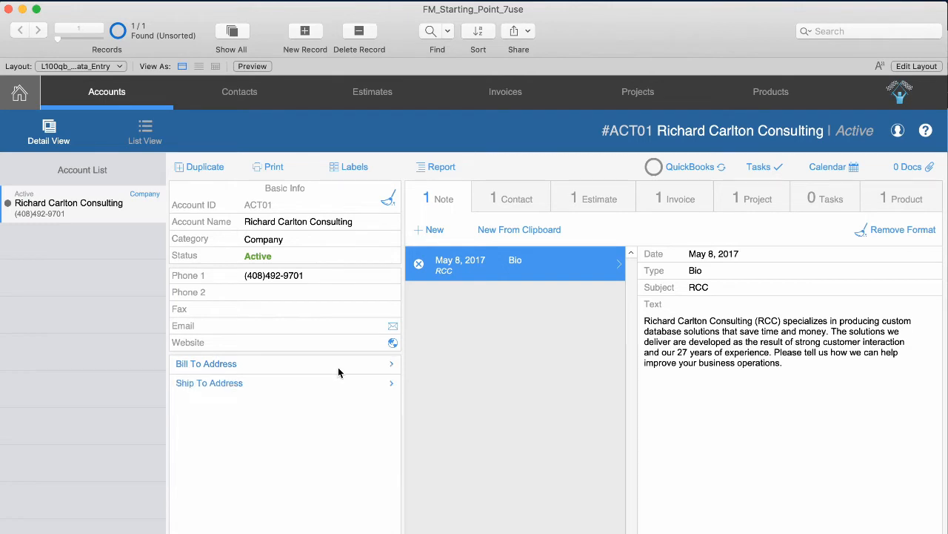
Make the Ship To address Same as Billing and show the Bill To address again.
left_click(333, 368)
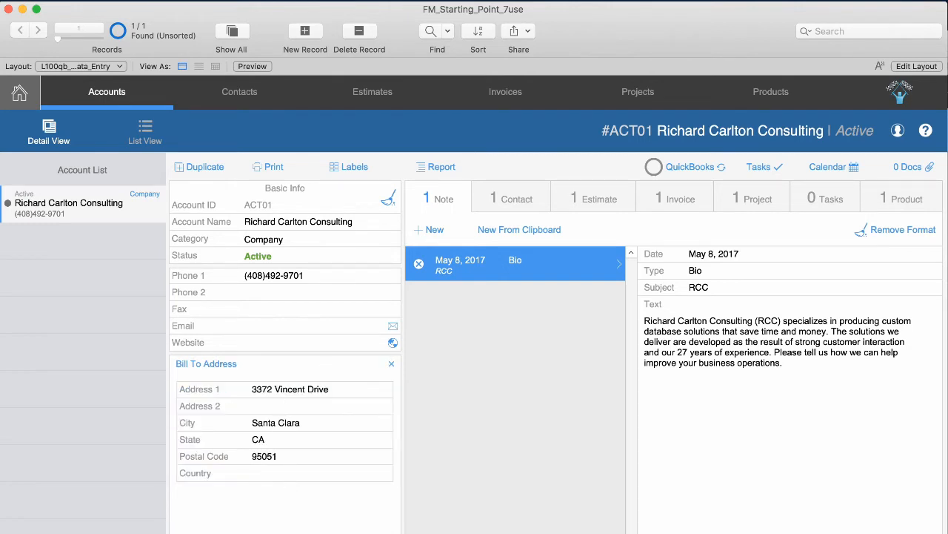
left_click(298, 530)
left_click(383, 402)
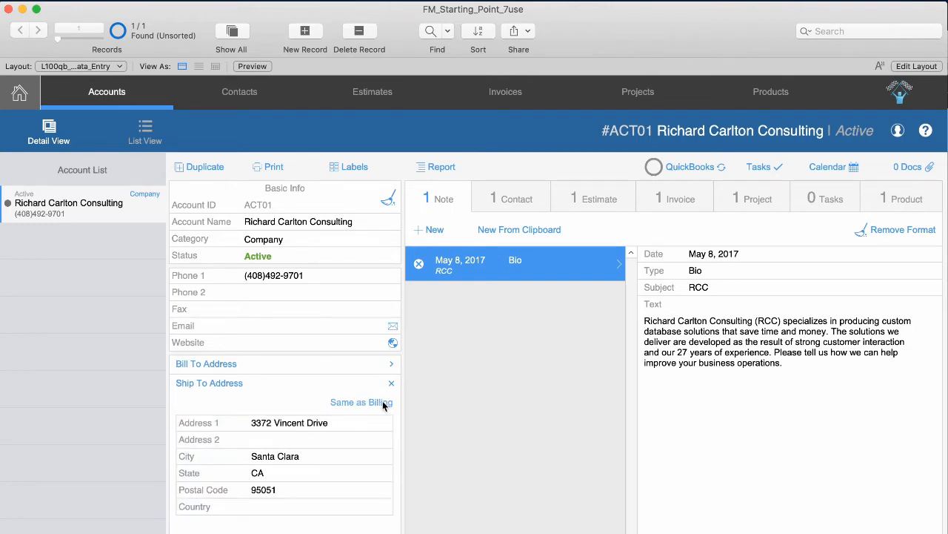
left_click(293, 364)
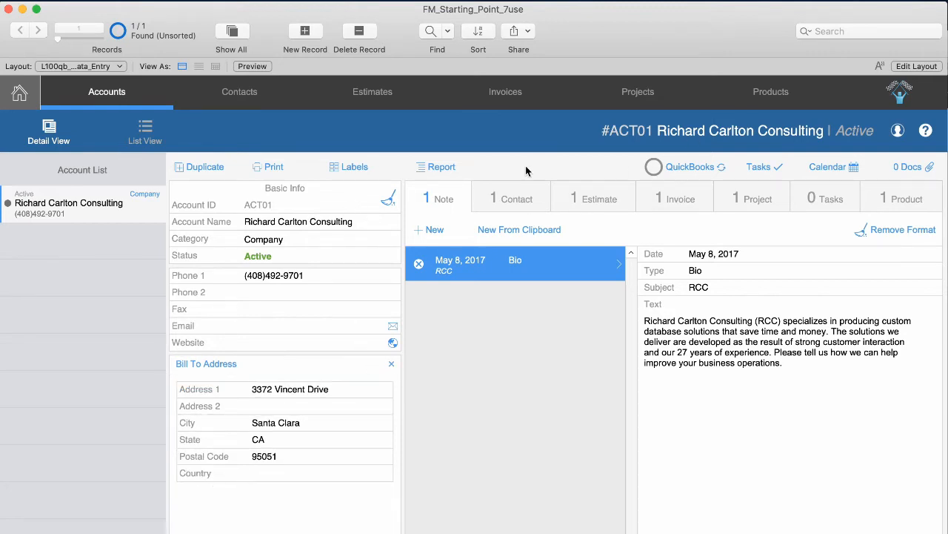
Sync the Richard Carlton Consulting account to QuickBooks Online and check its amount due.
left_click(686, 166)
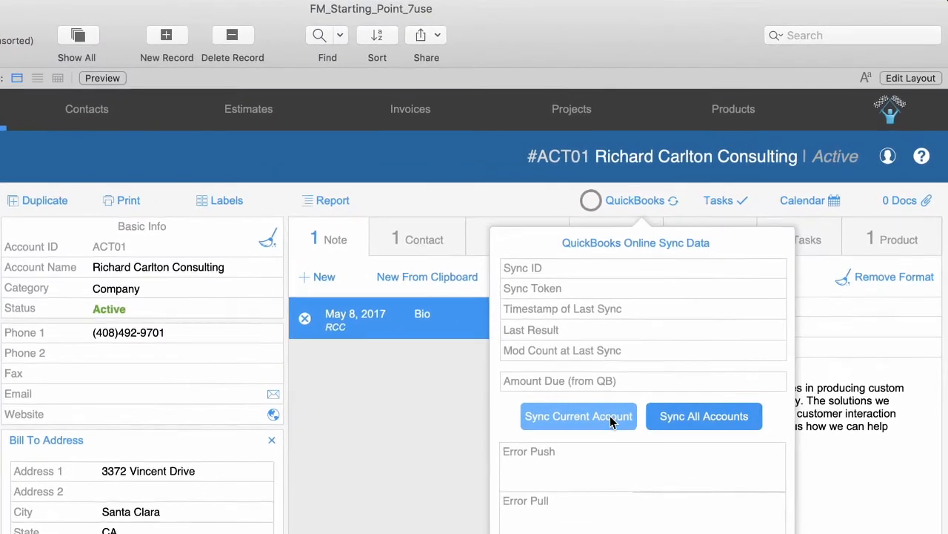
left_click(589, 419)
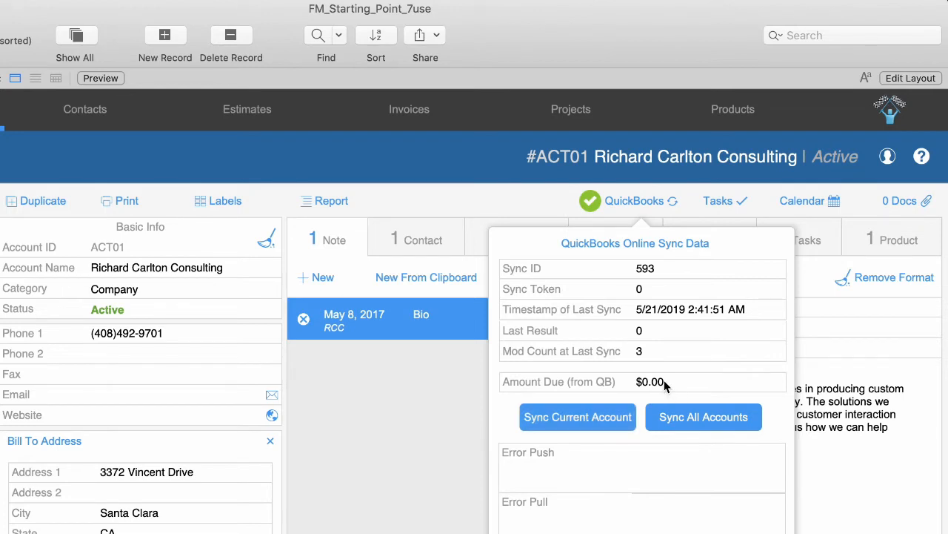
left_click(638, 382)
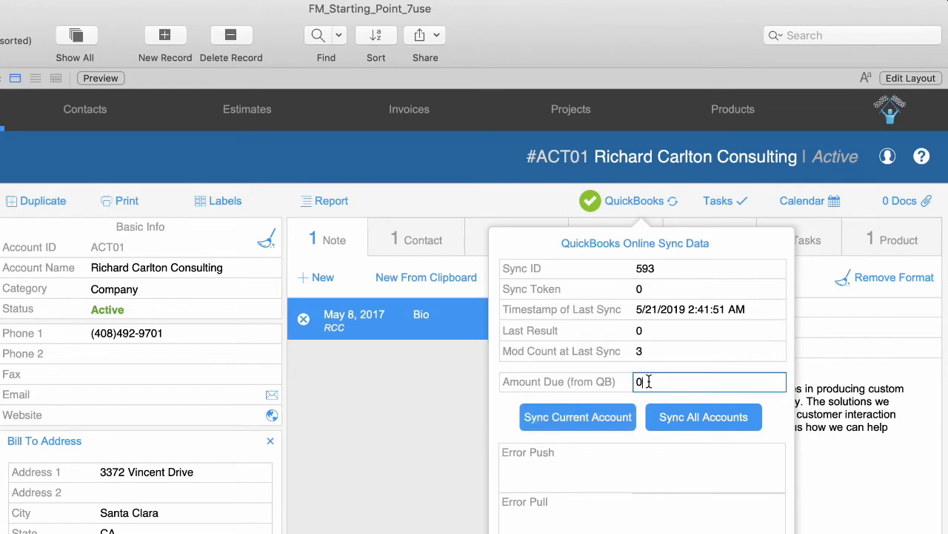
left_click(532, 205)
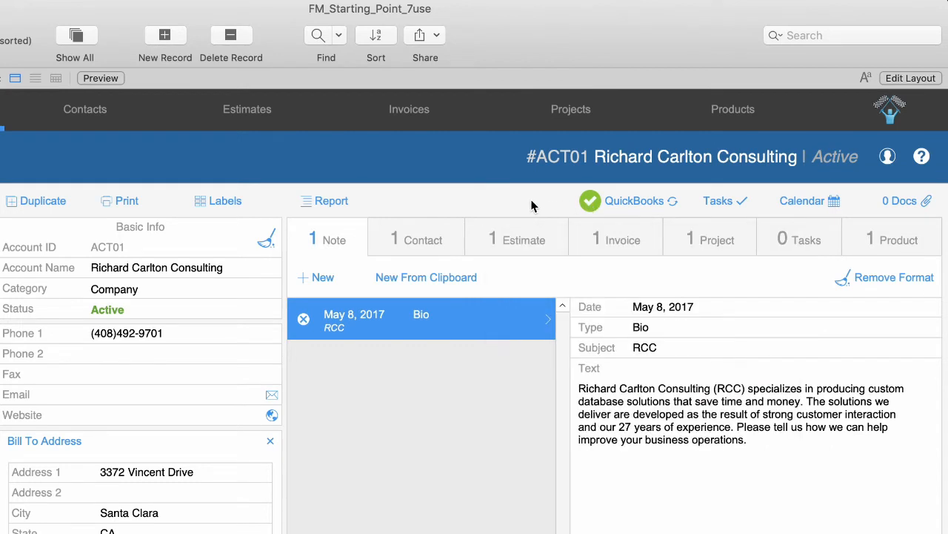
Review the account's sync details: Sync ID 593, amount due unchanged, push and pull errors empty.
left_click(639, 206)
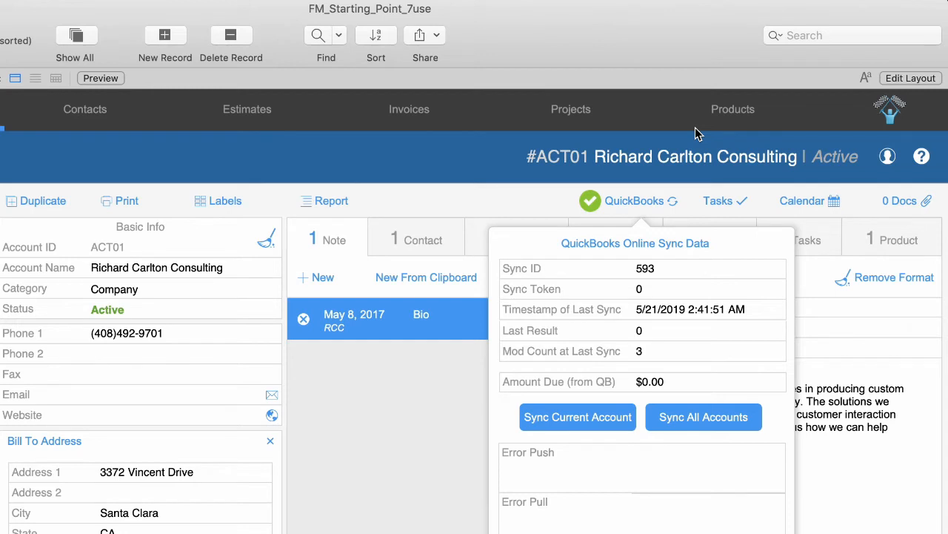
left_click(665, 382)
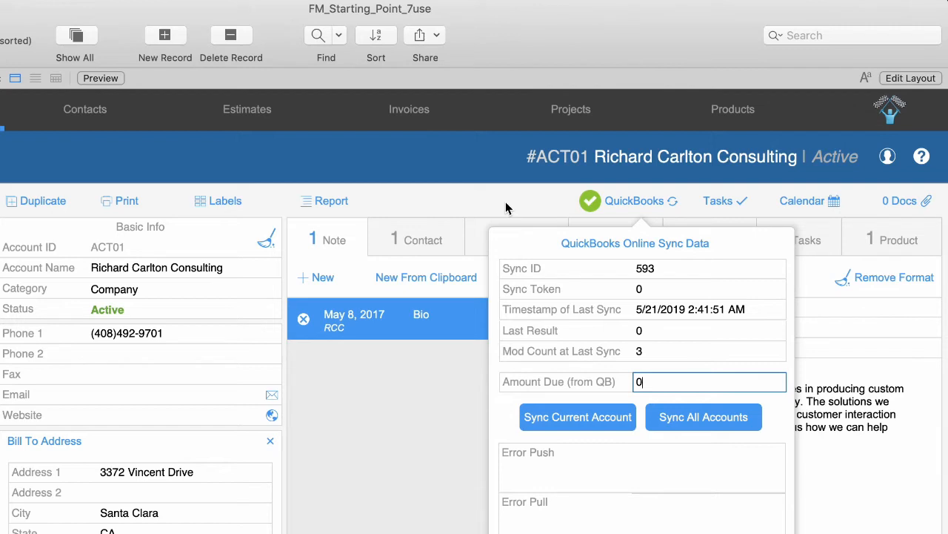
left_click(599, 477)
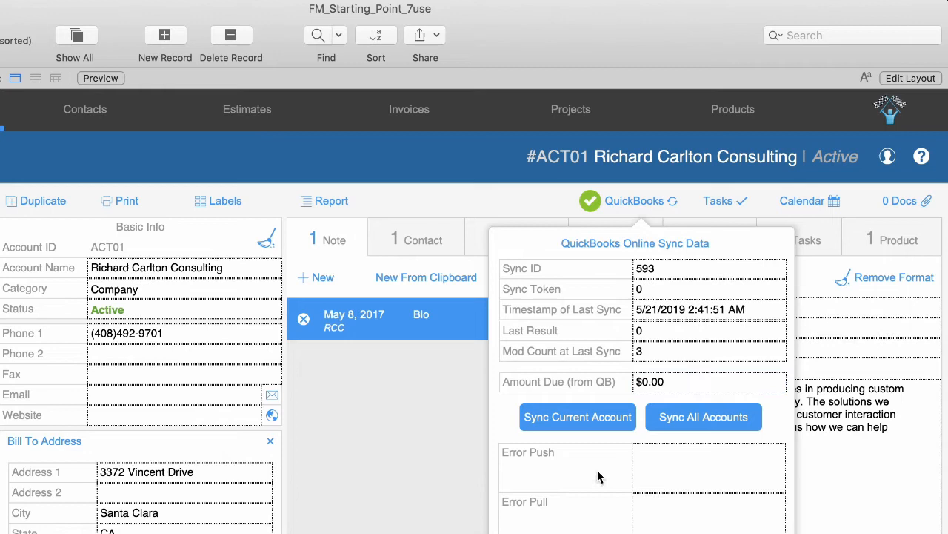
left_click(660, 475)
left_click(675, 526)
left_click(658, 478)
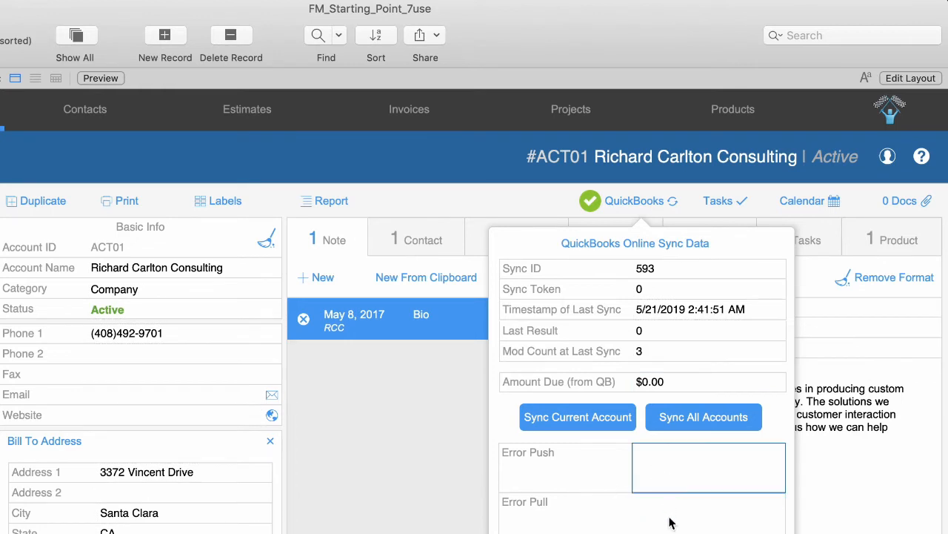
left_click(671, 524)
left_click(661, 472)
left_click(673, 522)
left_click(664, 480)
left_click(656, 514)
left_click(654, 486)
left_click(660, 528)
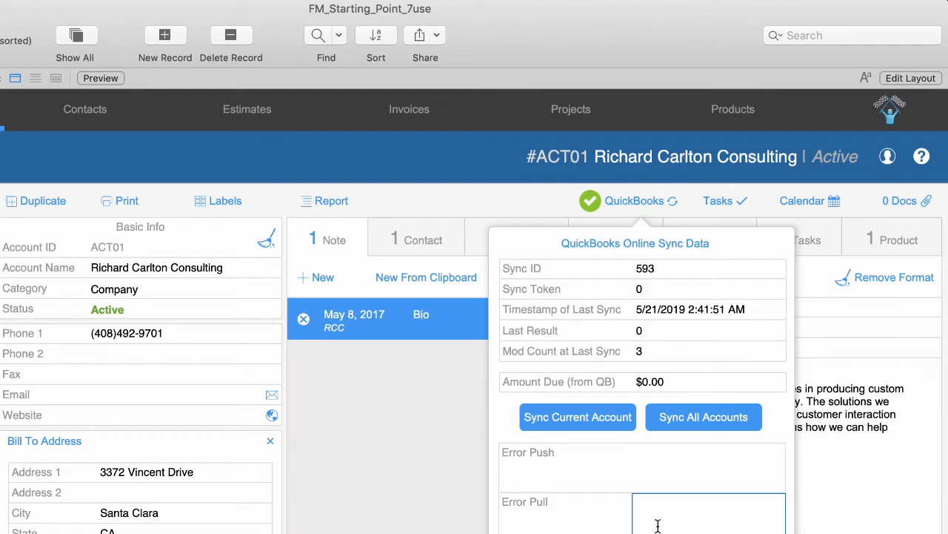
left_click(655, 381)
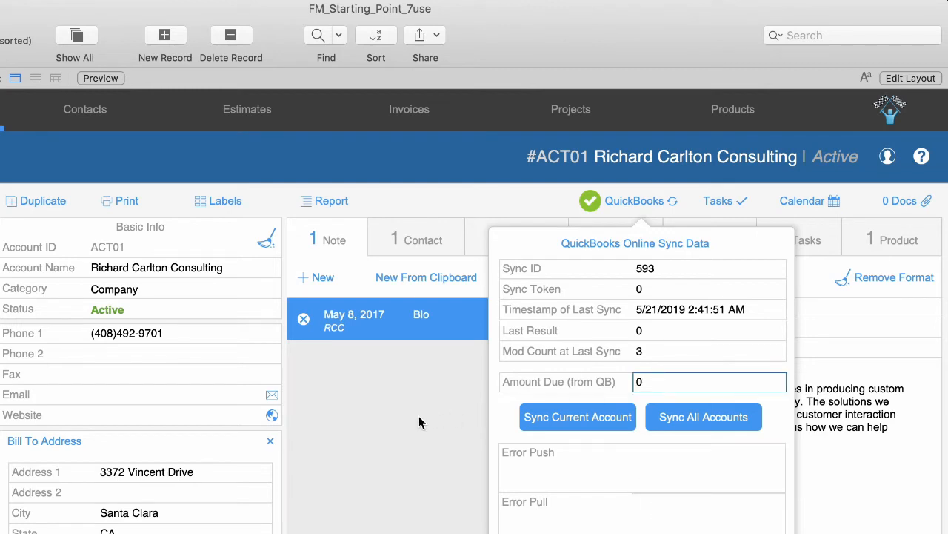
left_click(651, 474)
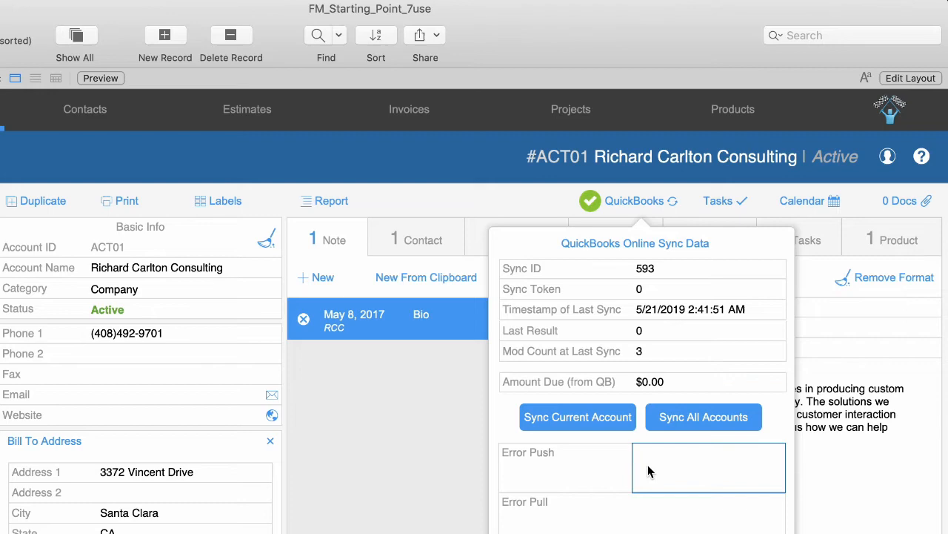
left_click(660, 519)
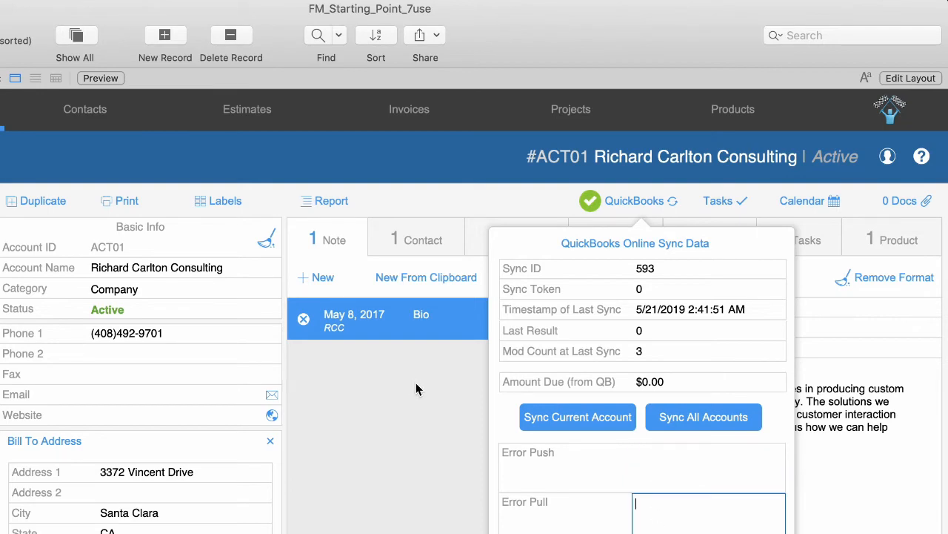
left_click(416, 382)
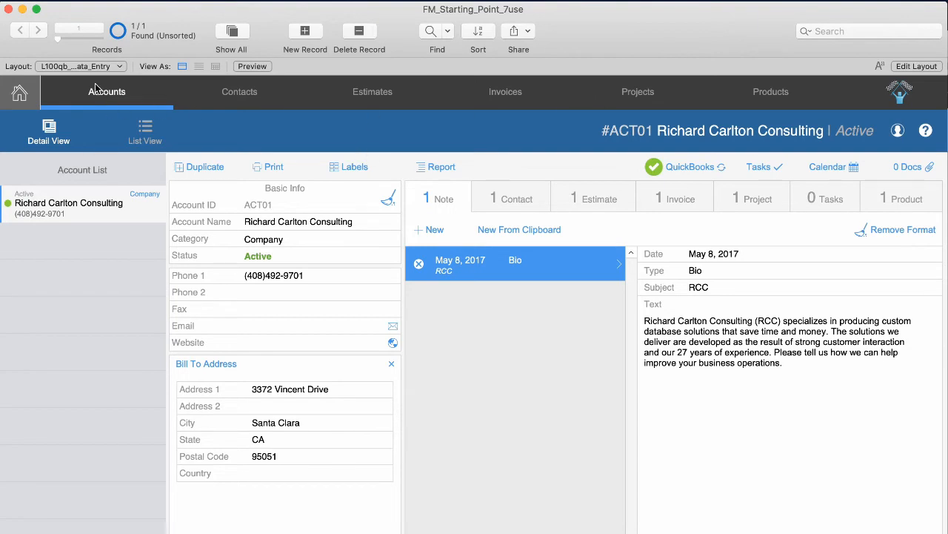
Switch to the Invoices tab to show invoice INV001.
left_click(501, 97)
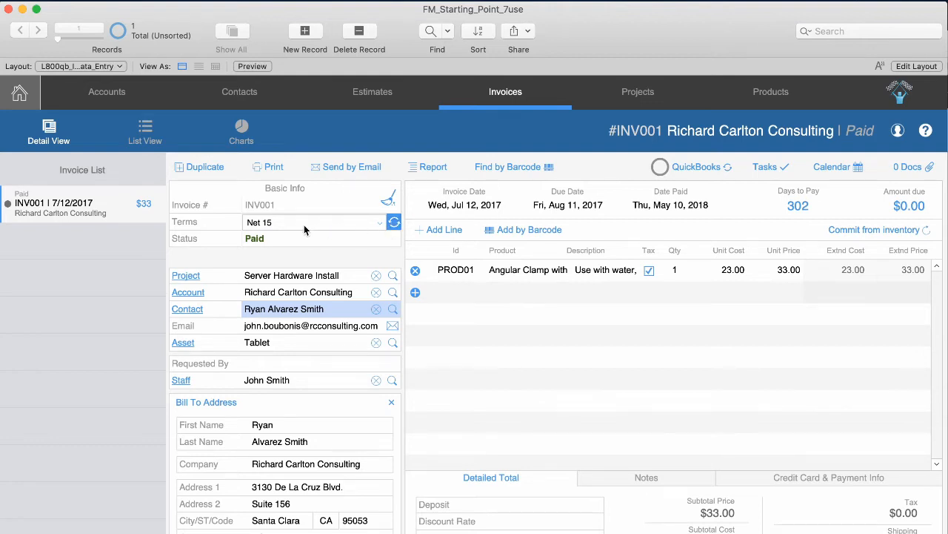
Refresh the terms list from QuickBooks Online and set INV001's terms to Net 30.
left_click(395, 224)
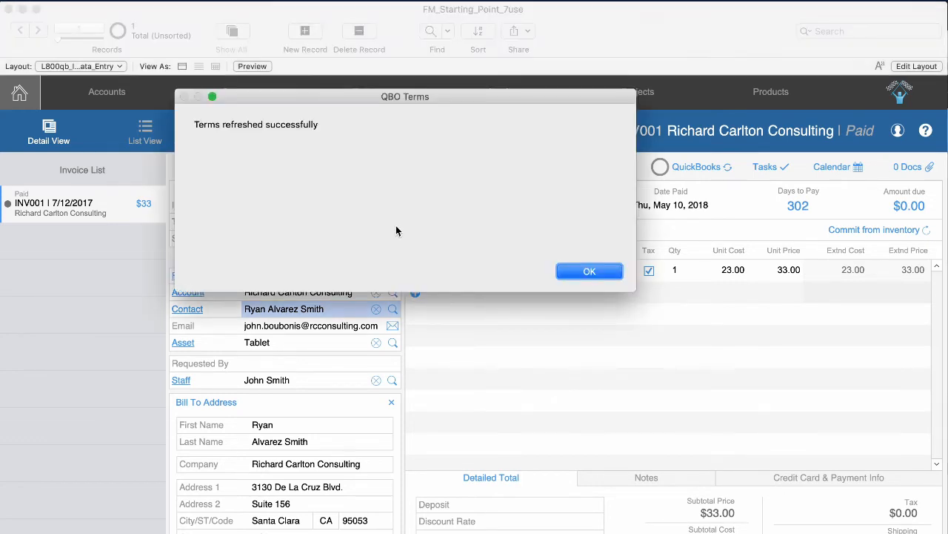
left_click(582, 273)
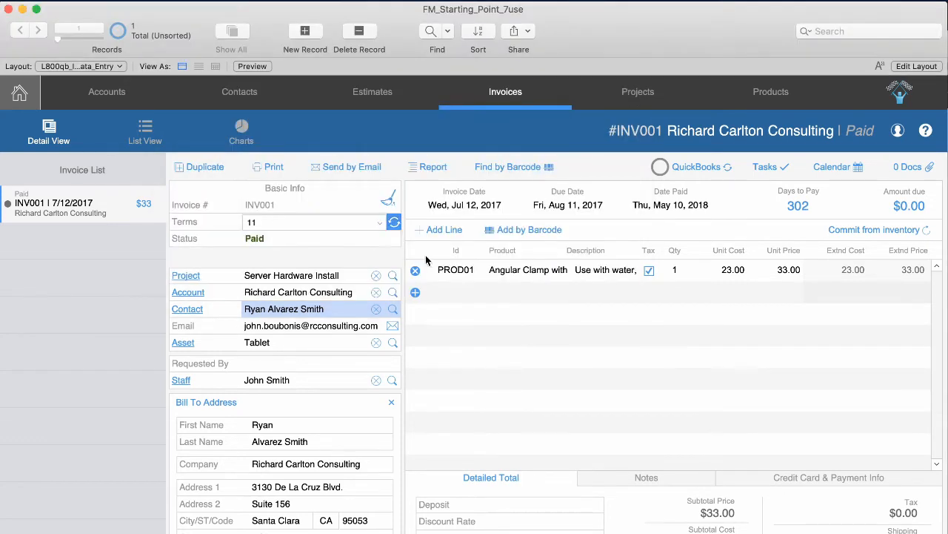
left_click(378, 223)
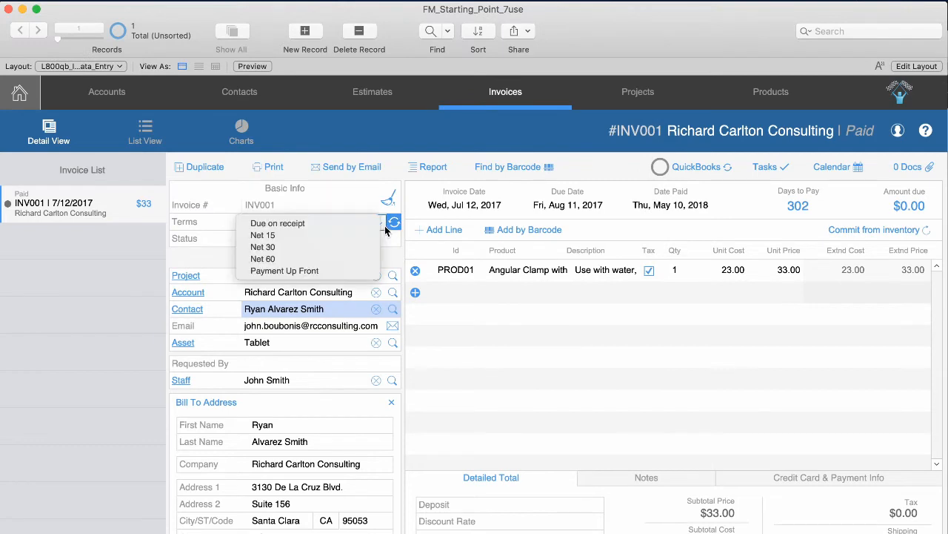
left_click(351, 247)
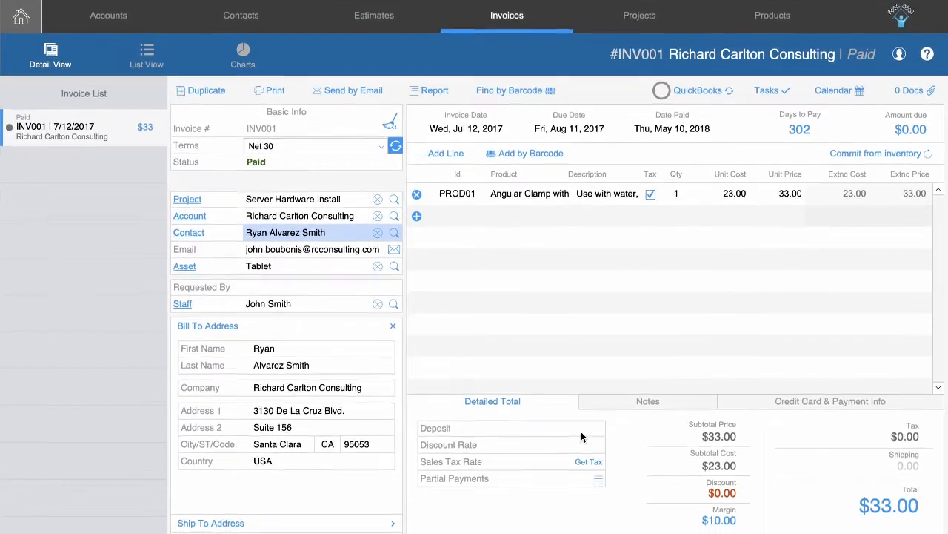
left_click(586, 429)
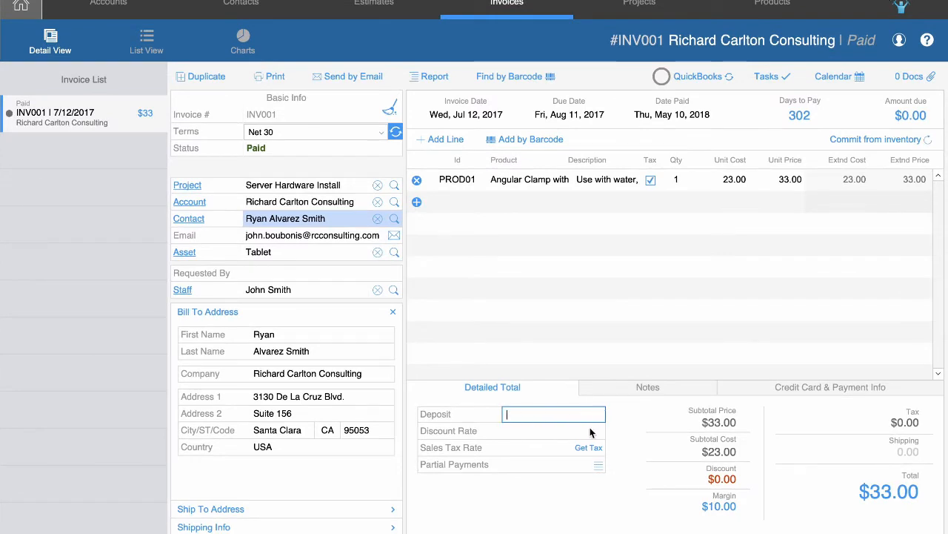
left_click(568, 436)
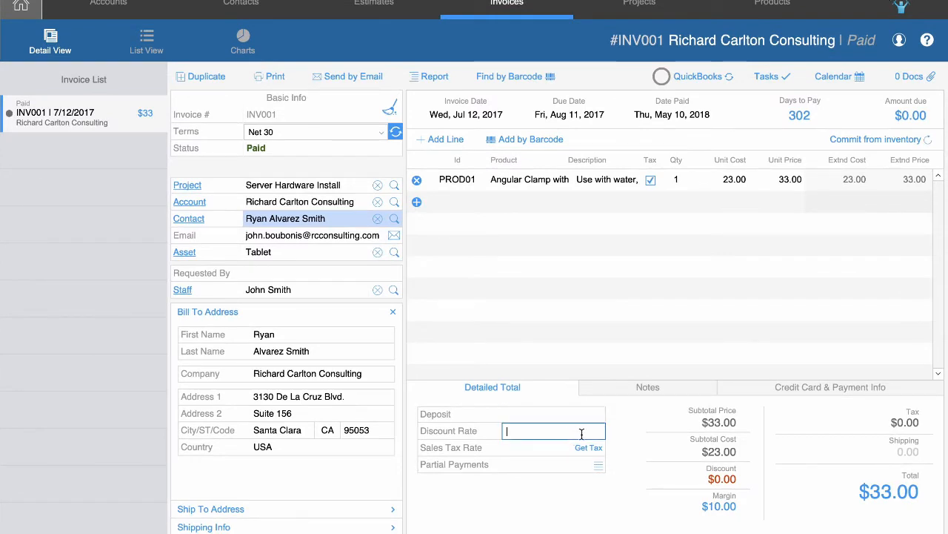
left_click(614, 437)
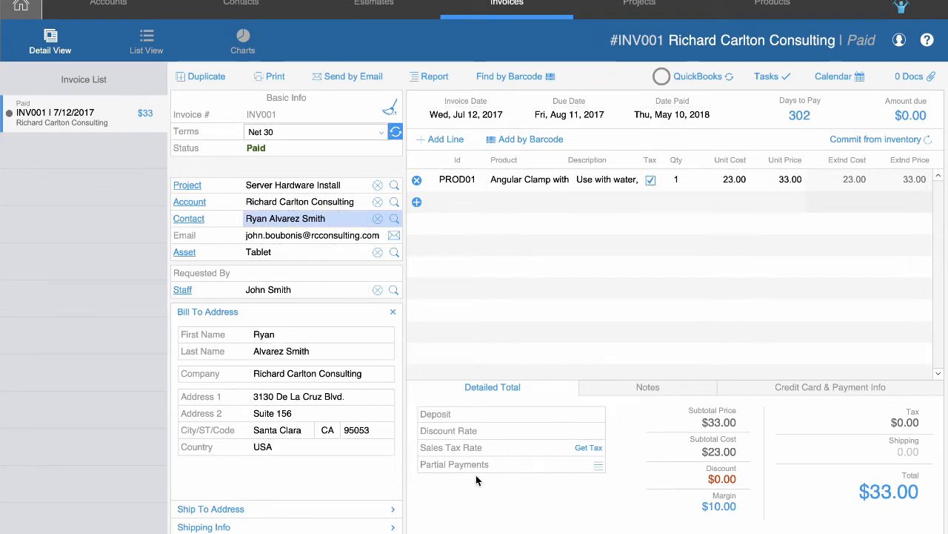
left_click(598, 464)
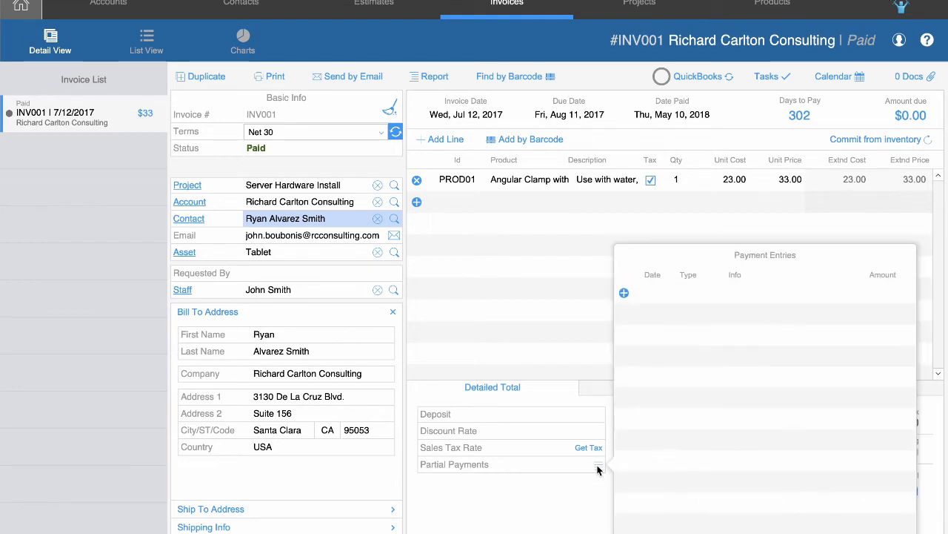
left_click(561, 488)
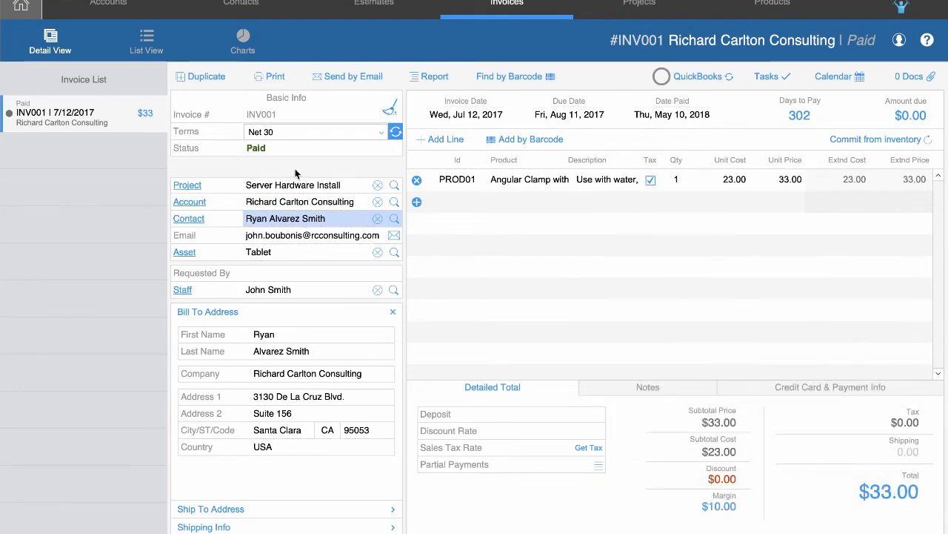
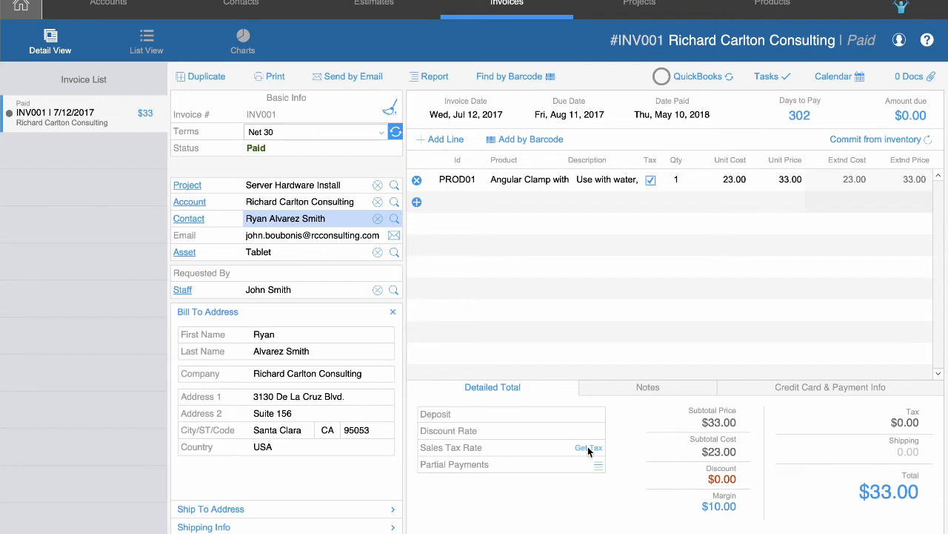
Toggle tax off and back on for the PROD01 line, then show INV001's Shipping Info section.
left_click(653, 182)
left_click(653, 182)
left_click(344, 526)
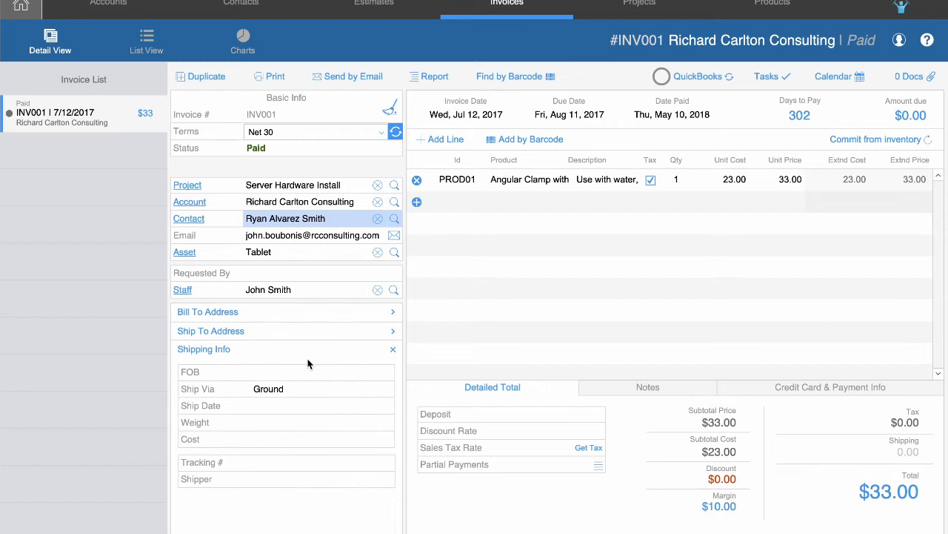
left_click(297, 313)
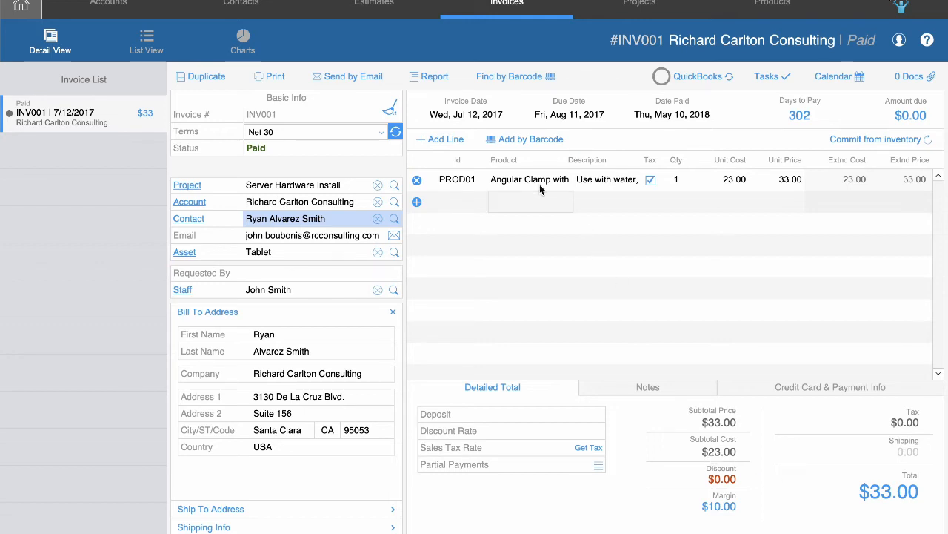
left_click(320, 526)
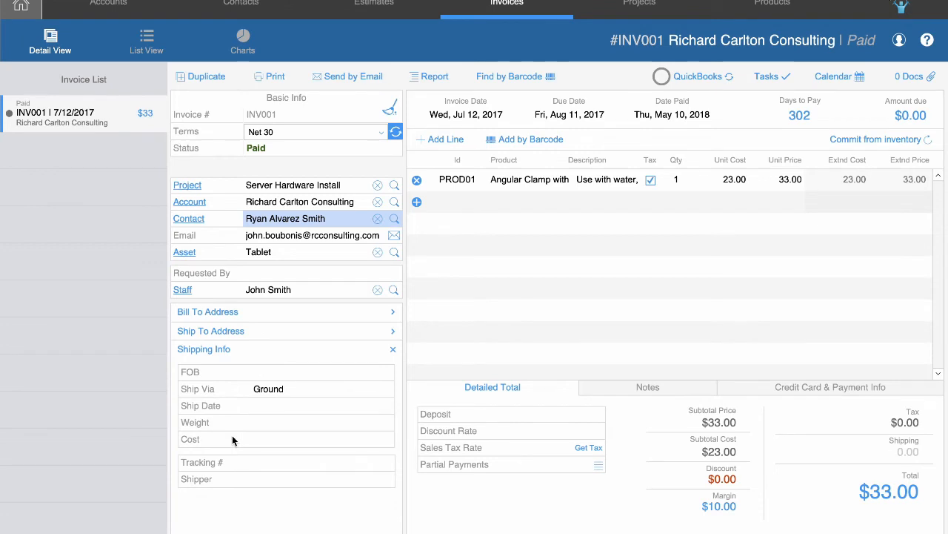
left_click(280, 439)
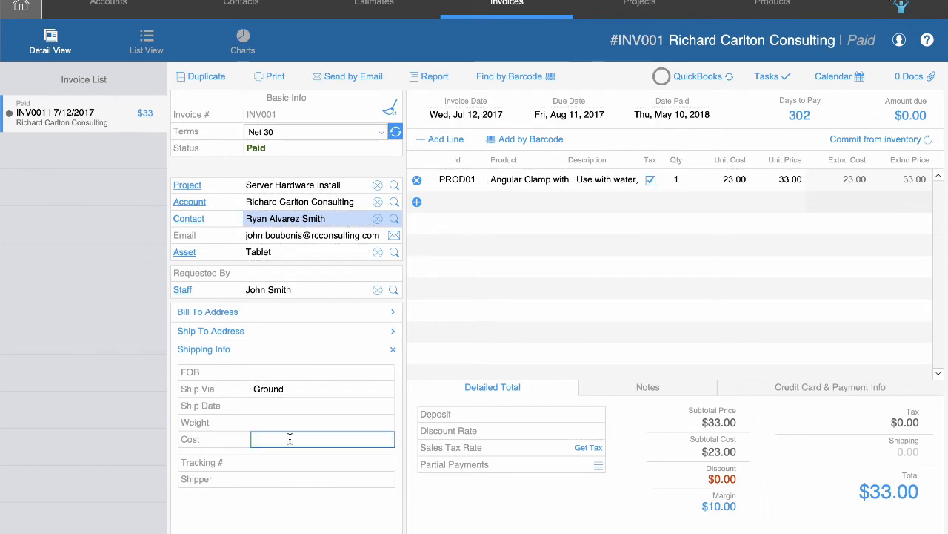
Enter a shipping cost of 5 on INV001, raising its total to $38.00.
type("5")
key("Return")
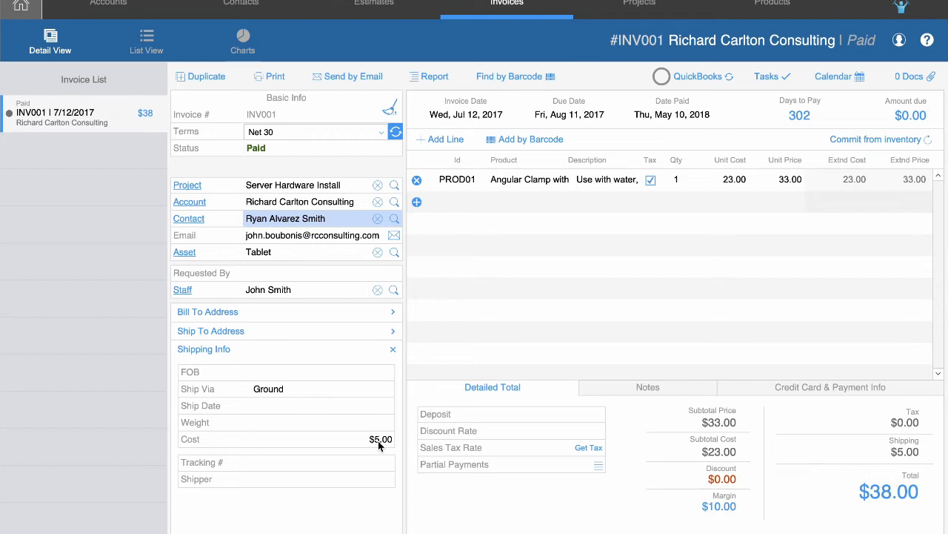
Sync INV001 to QuickBooks Online and check the resulting Sync ID in the sync details.
left_click(711, 78)
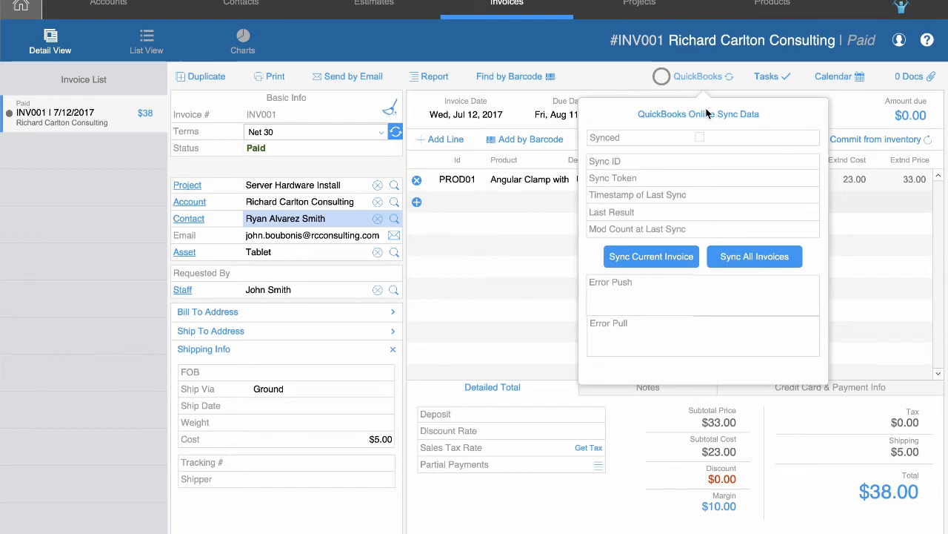
left_click(660, 265)
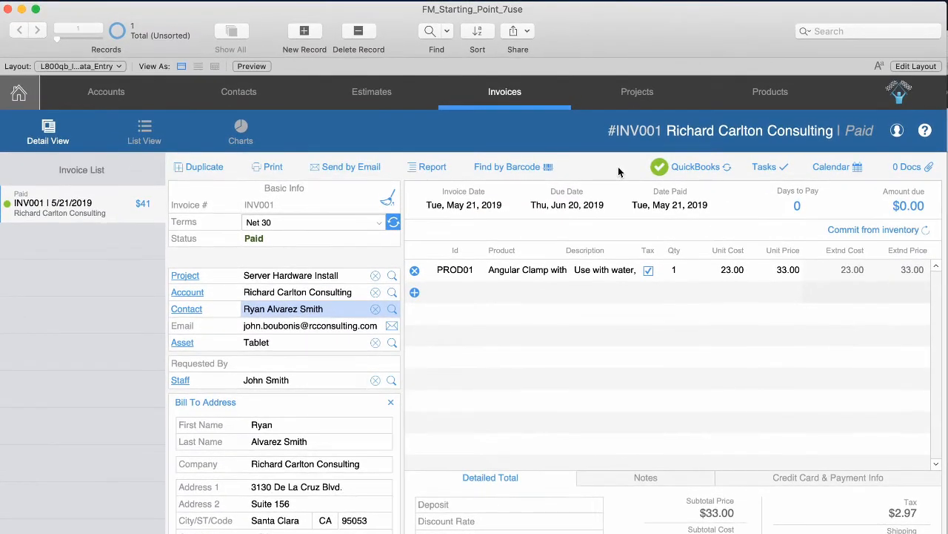
left_click(709, 168)
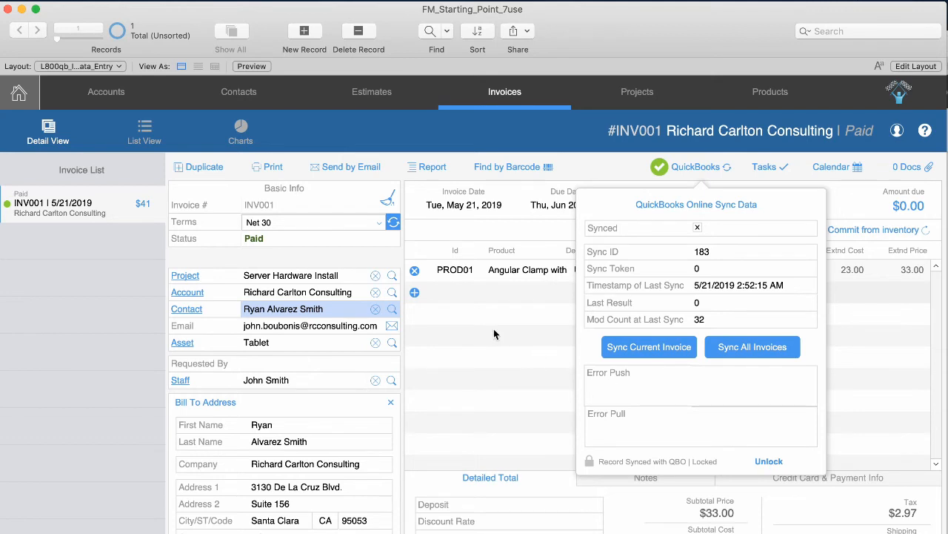
left_click(620, 179)
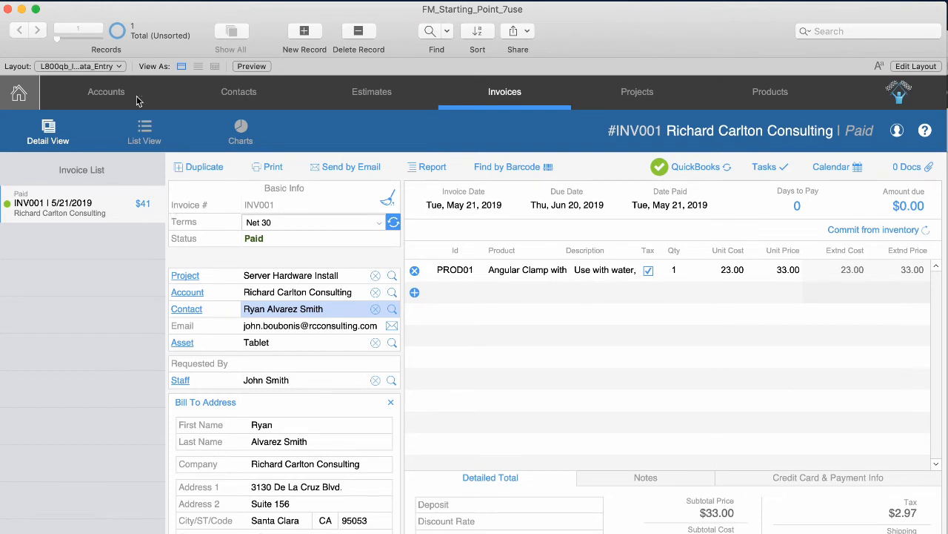
Reload the QuickBooks Online sales list, sort it by due date, and open paid invoice INV001.
left_click(0, 100)
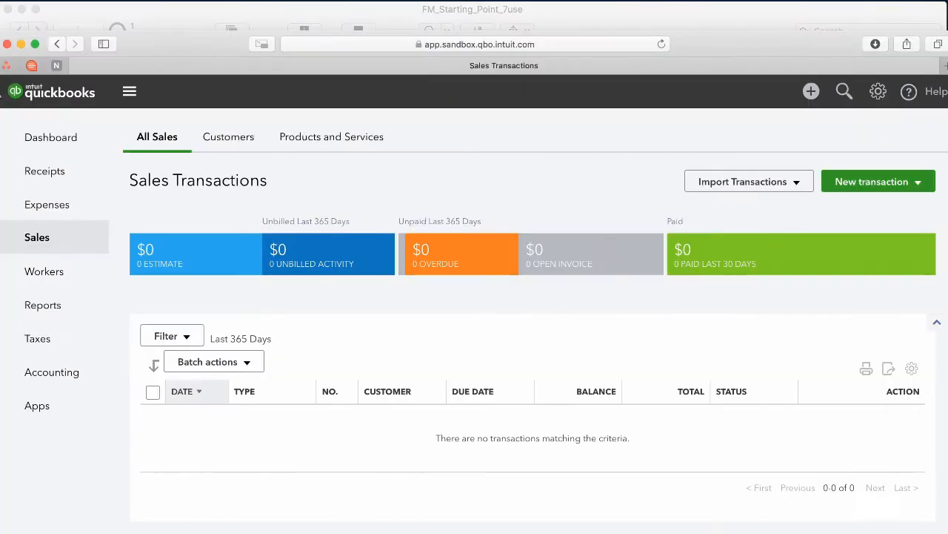
left_click(662, 44)
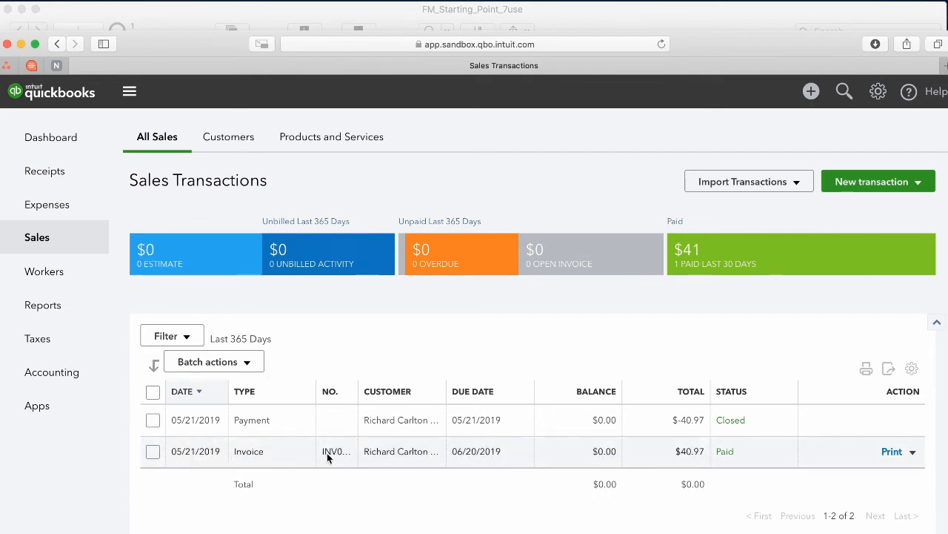
left_click_drag(358, 391, 378, 386)
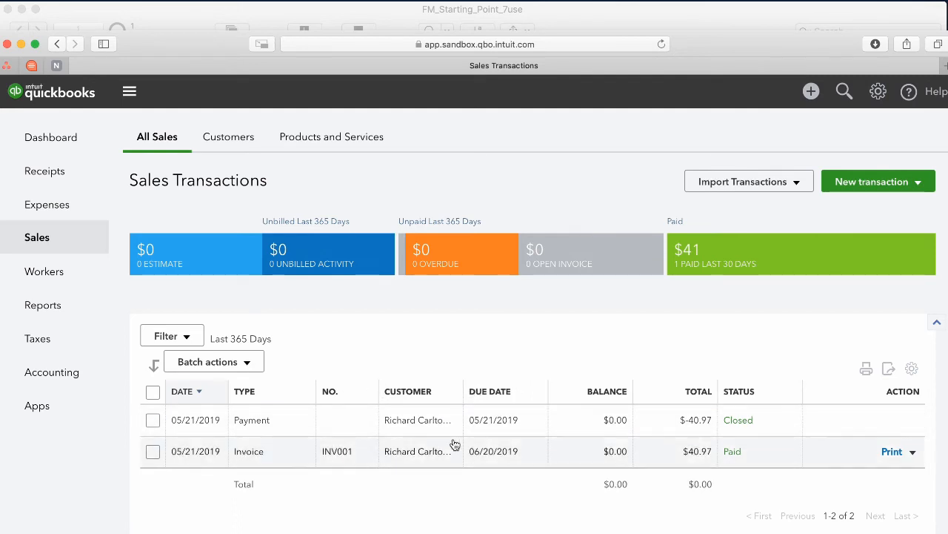
left_click(502, 384)
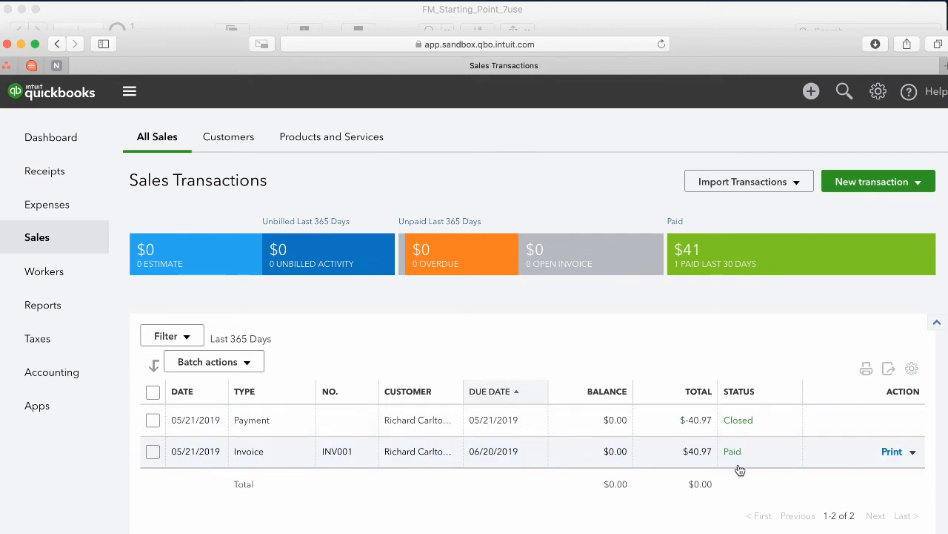
left_click(899, 463)
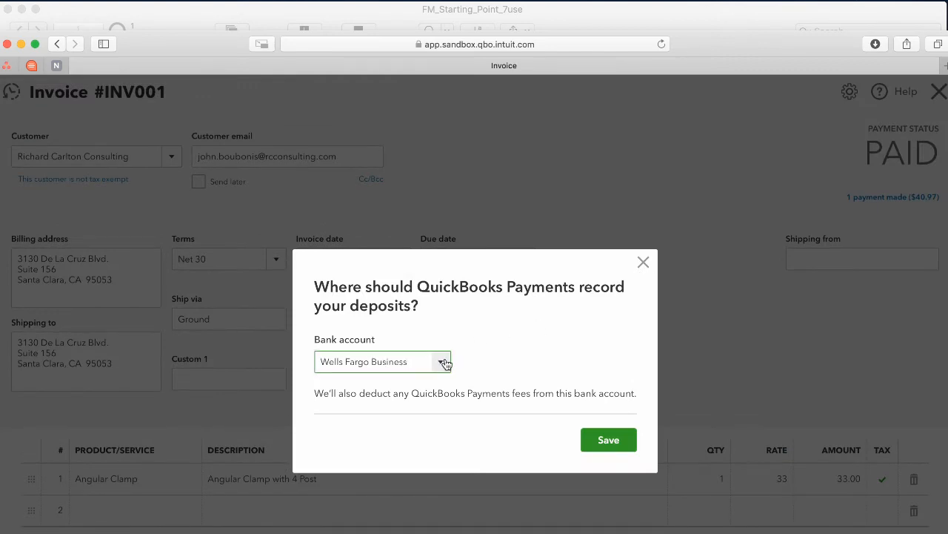
Save Wells Fargo Business as the deposit account and view INV001's 9% California sales tax breakdown.
left_click(608, 443)
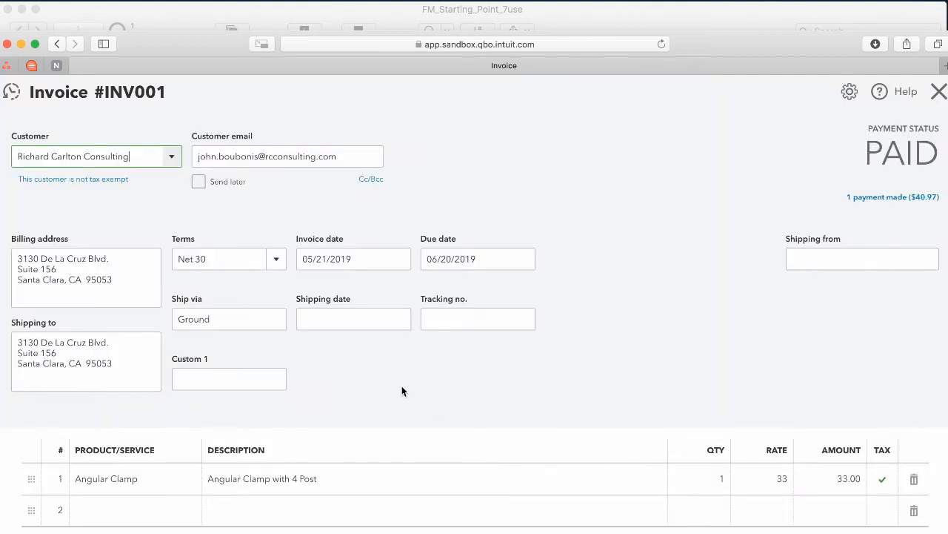
left_click(128, 208)
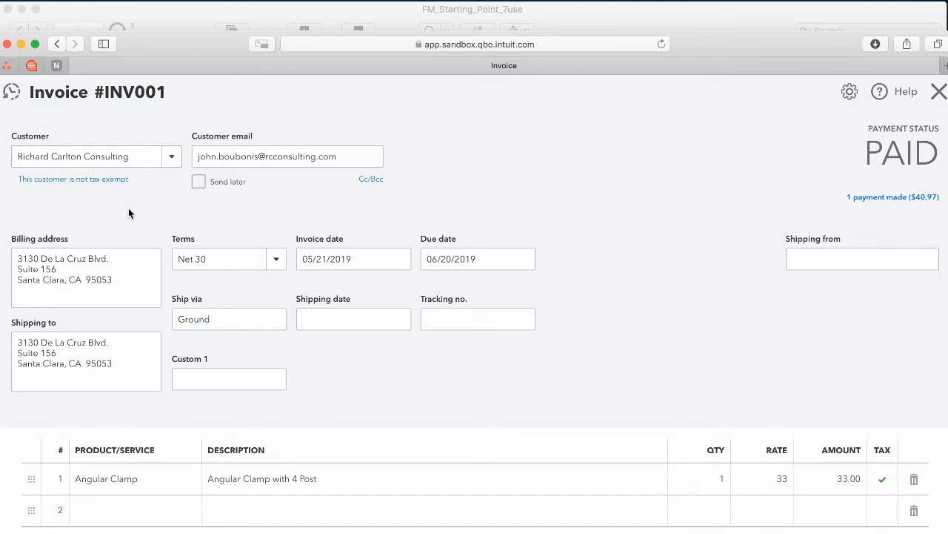
scroll(195, 223, "down", 5)
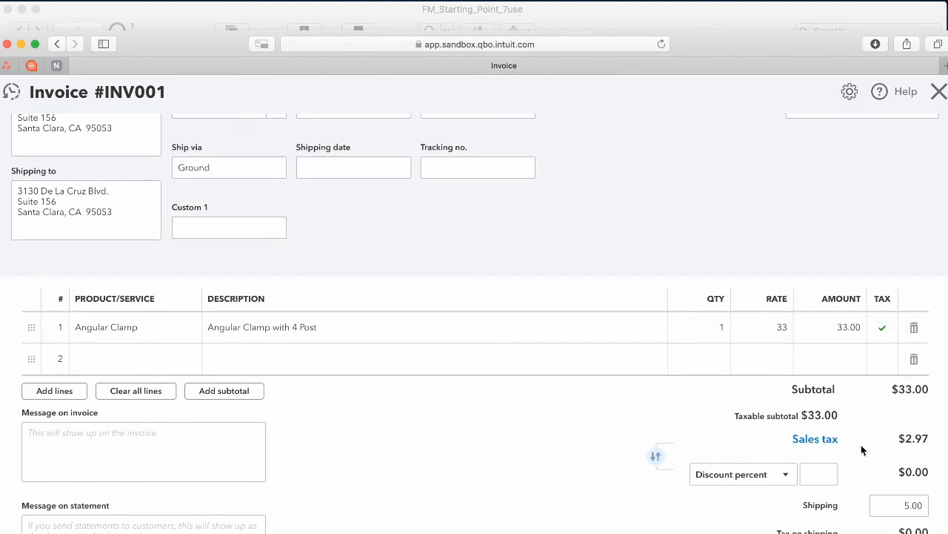
scroll(862, 449, "down", 1)
scroll(870, 426, "down", 1)
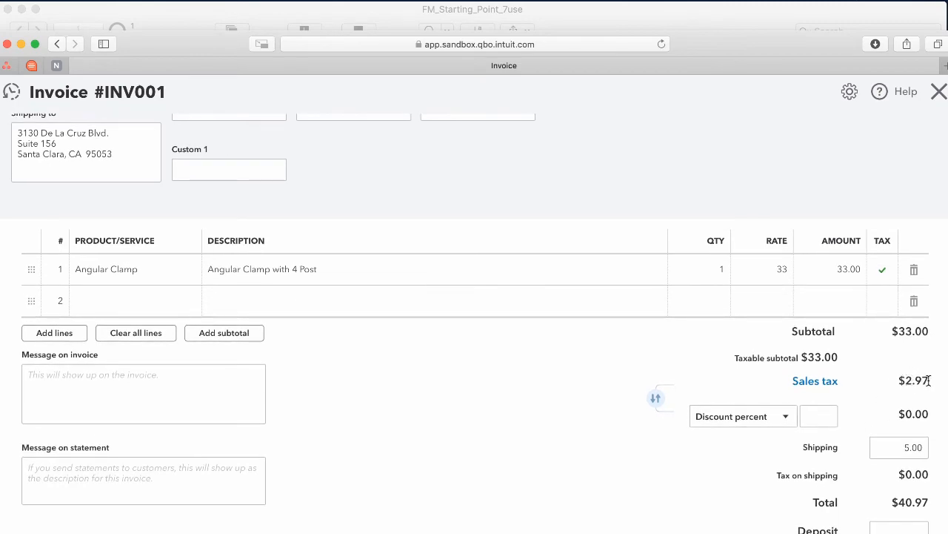
left_click(816, 381)
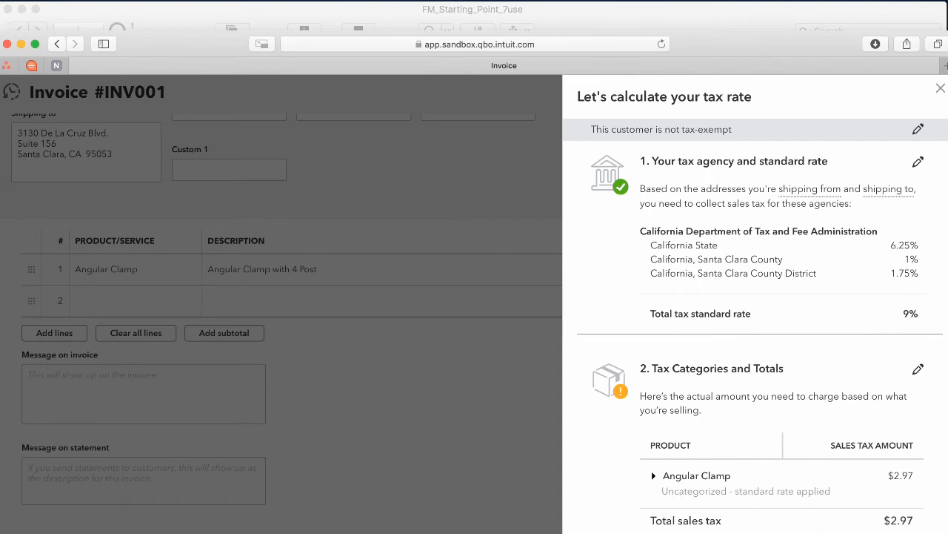
Close the tax breakdown, inspect the 5.00 shipping amount, and leave INV001 without saving.
left_click(942, 89)
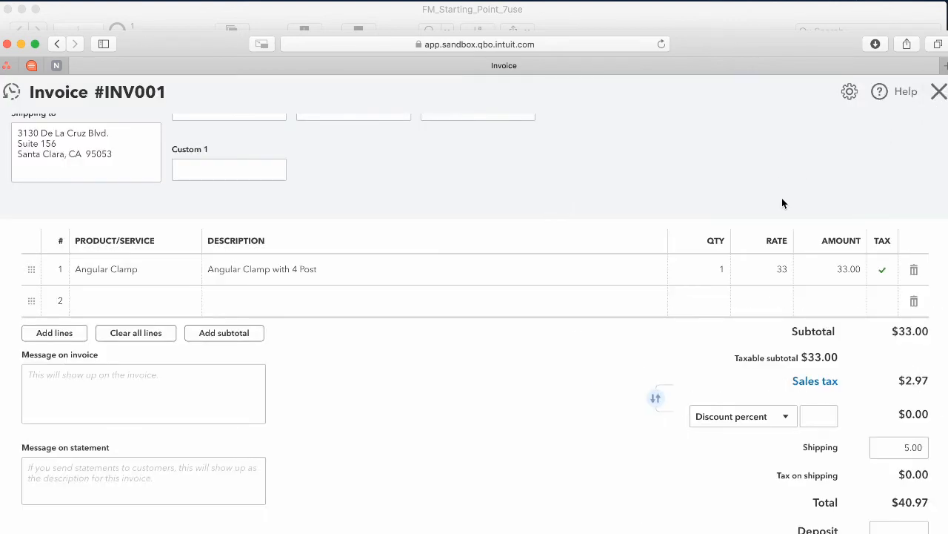
left_click(904, 447)
left_click(673, 465)
left_click(939, 91)
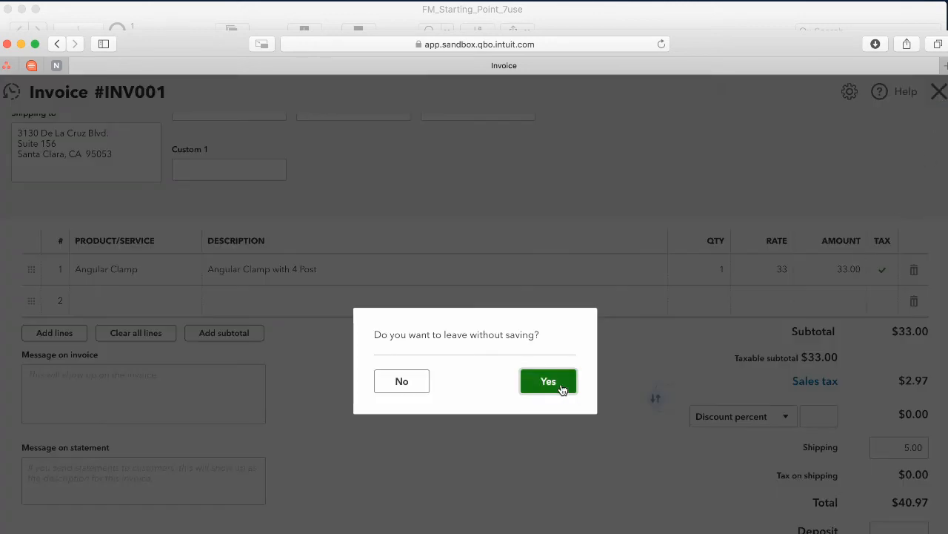
left_click(407, 386)
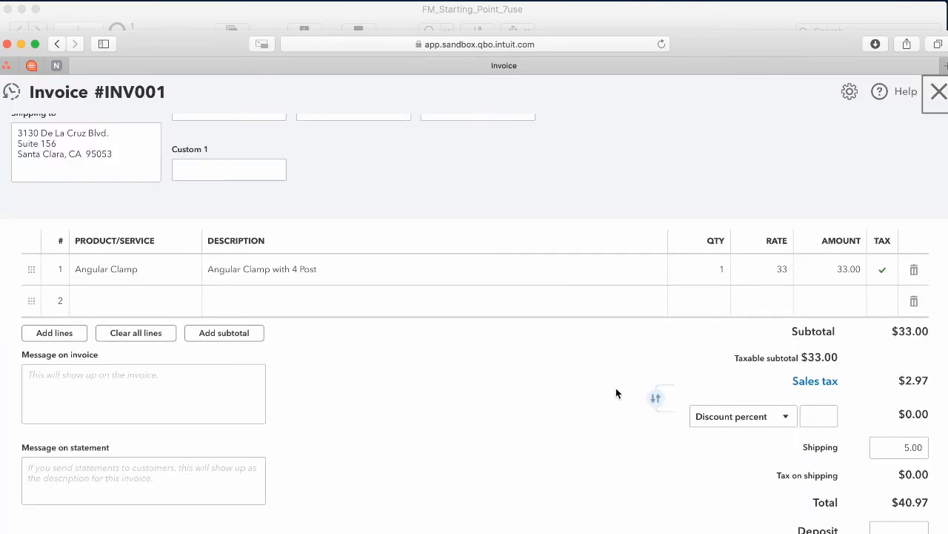
left_click(939, 91)
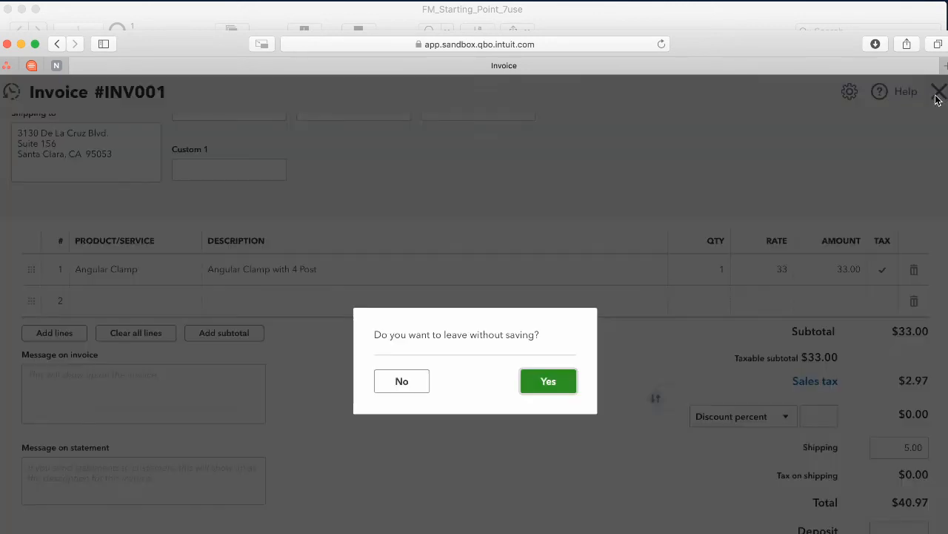
left_click(553, 380)
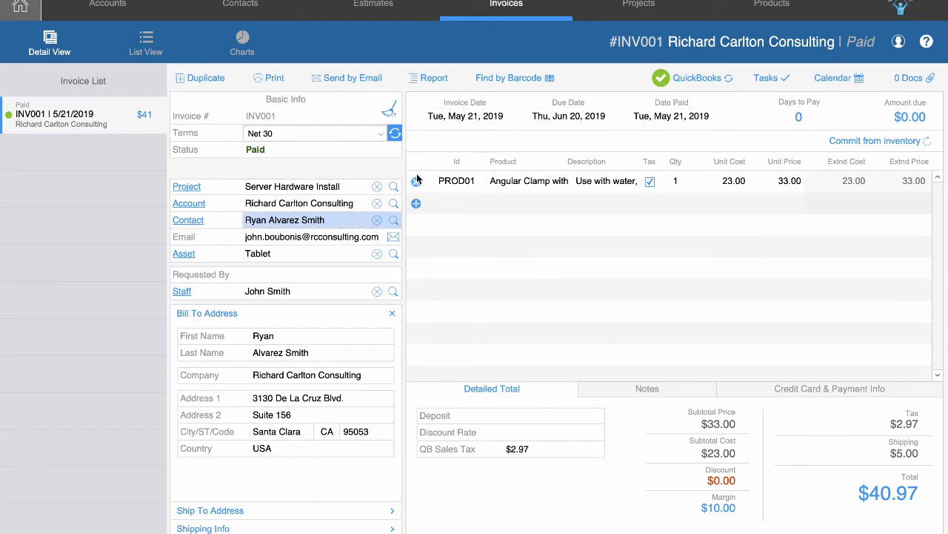
Try adding and deleting line items on synced INV001, dismissing the locked-invoice warnings.
left_click(416, 204)
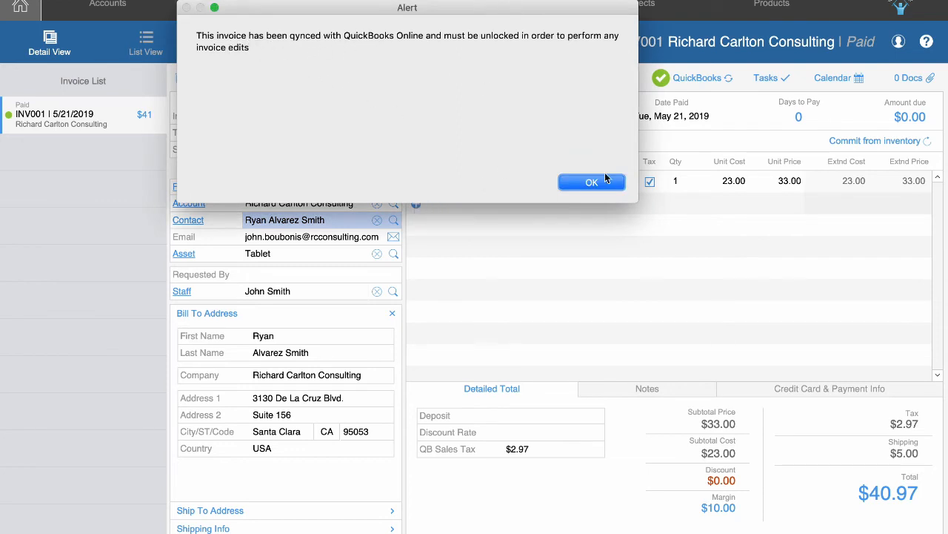
left_click(605, 181)
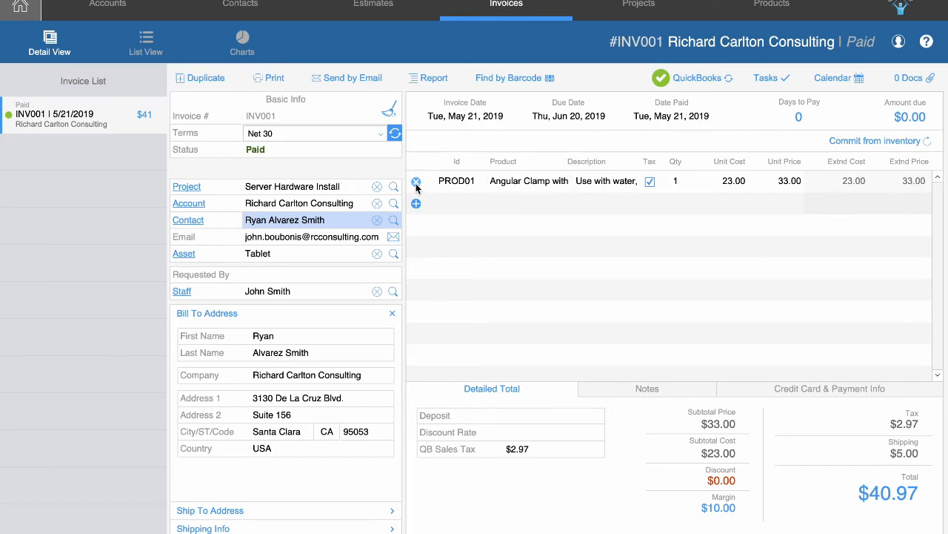
left_click(416, 184)
left_click(600, 186)
Show INV001's Shipping Info (Ground, $5.00 cost) and review its QuickBooks sync data.
left_click(313, 530)
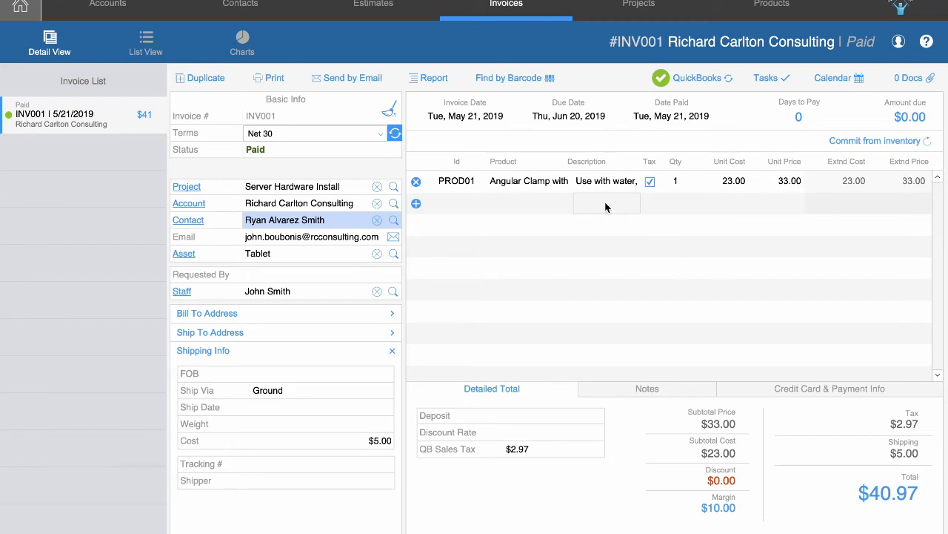
left_click(697, 87)
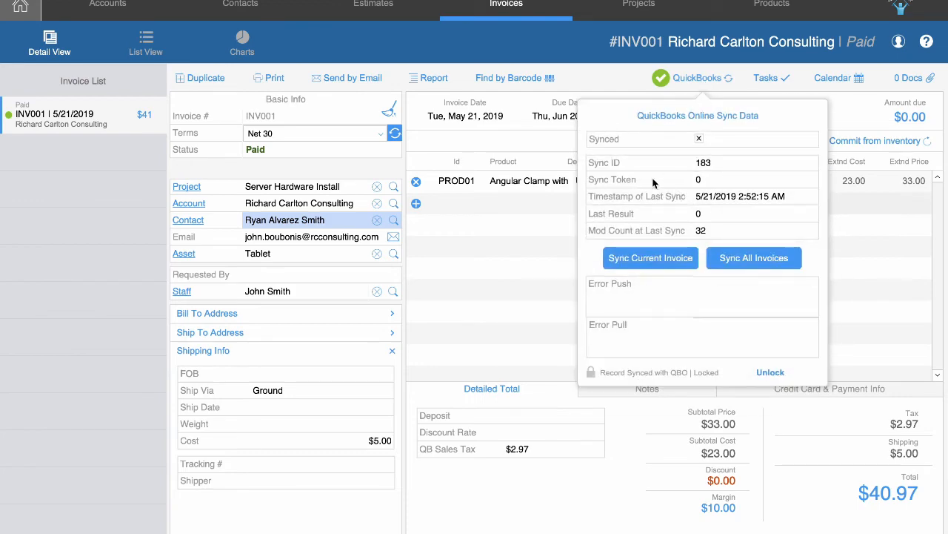
left_click(611, 83)
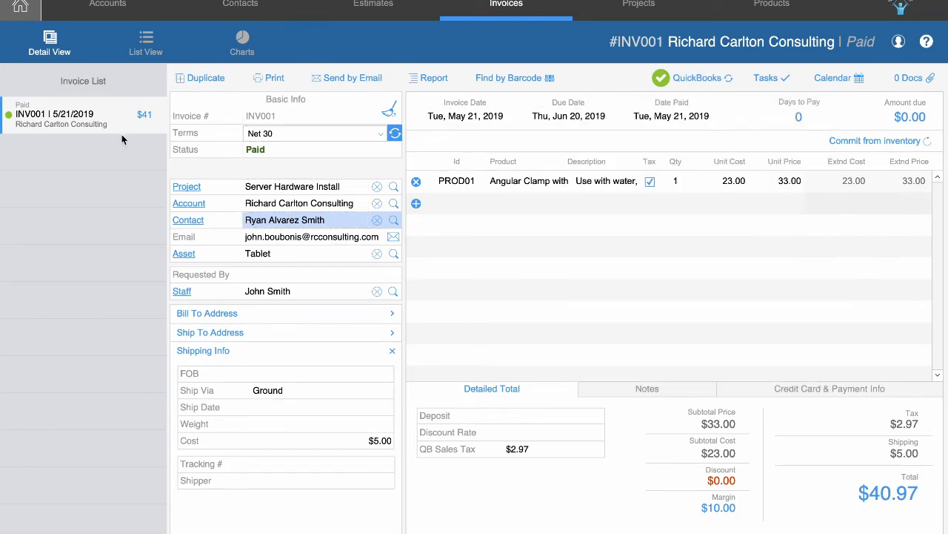
Create new preliminary invoice INV00002 with Net 15 payment terms.
key("super+n")
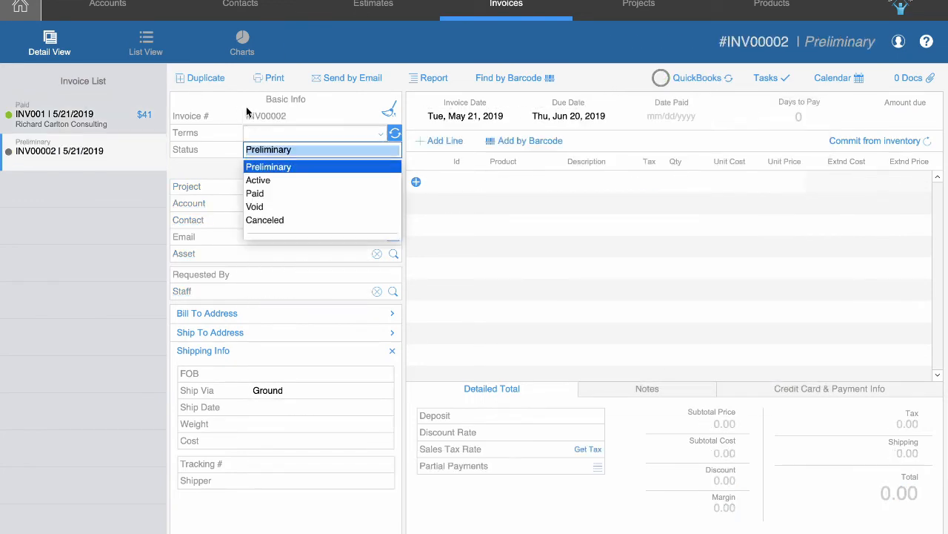
key("Tab")
left_click(280, 175)
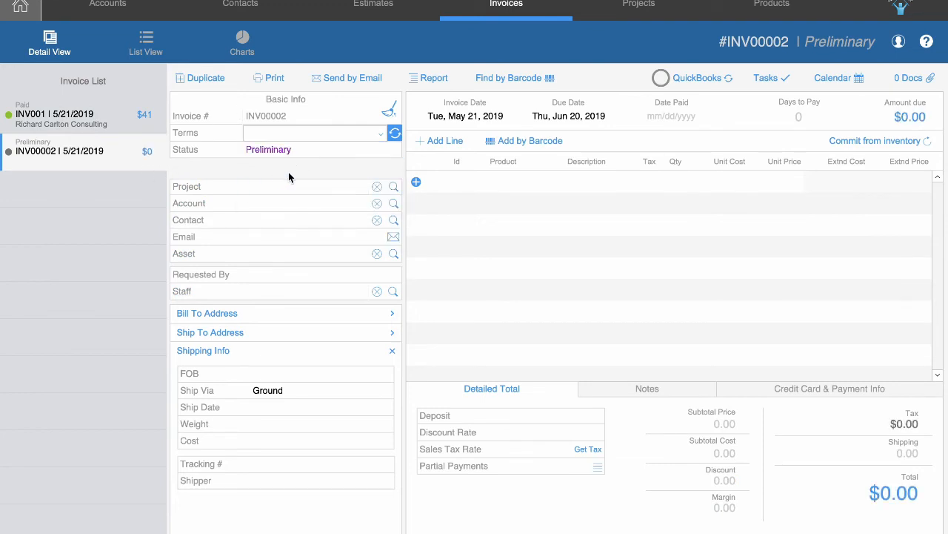
left_click(380, 134)
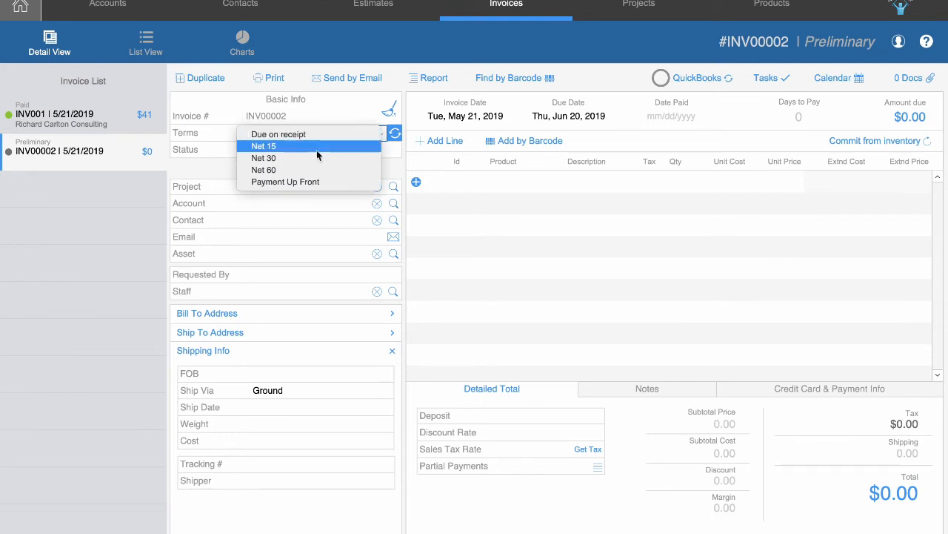
left_click(374, 146)
Add one Angular Clamp line item, bringing the invoice total to $33.00.
left_click(430, 190)
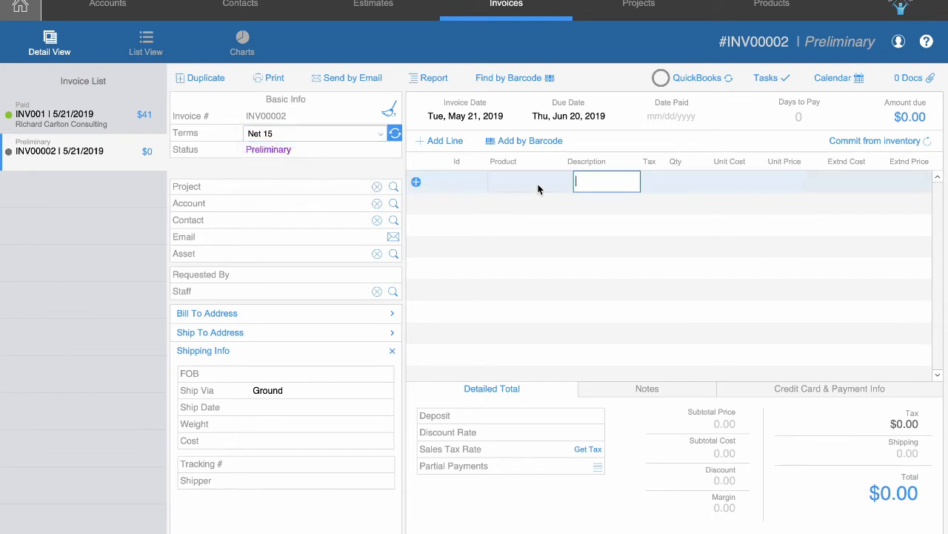
left_click(446, 140)
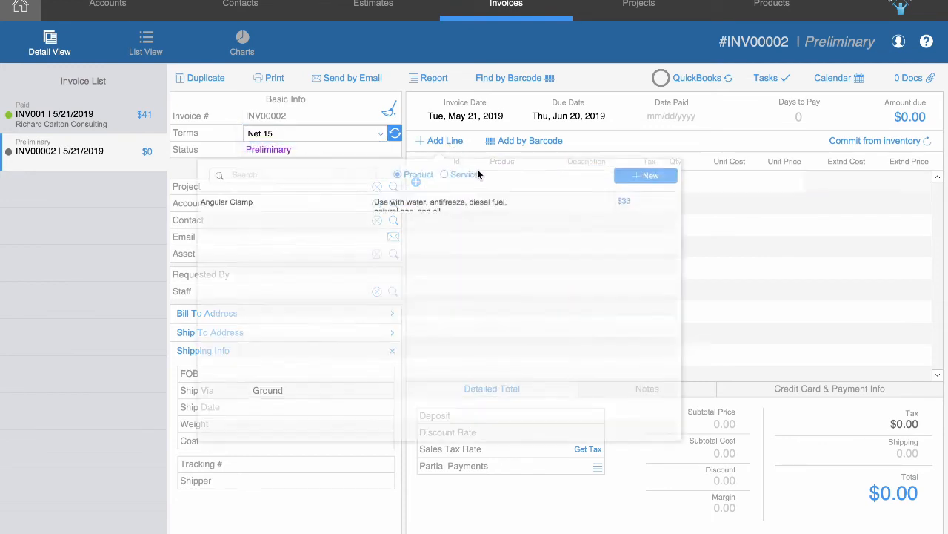
left_click(280, 215)
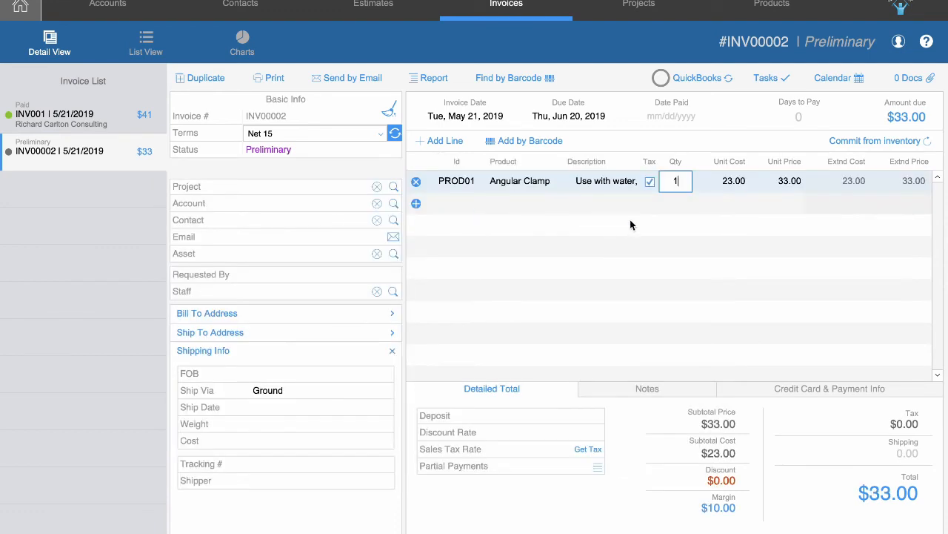
left_click(692, 139)
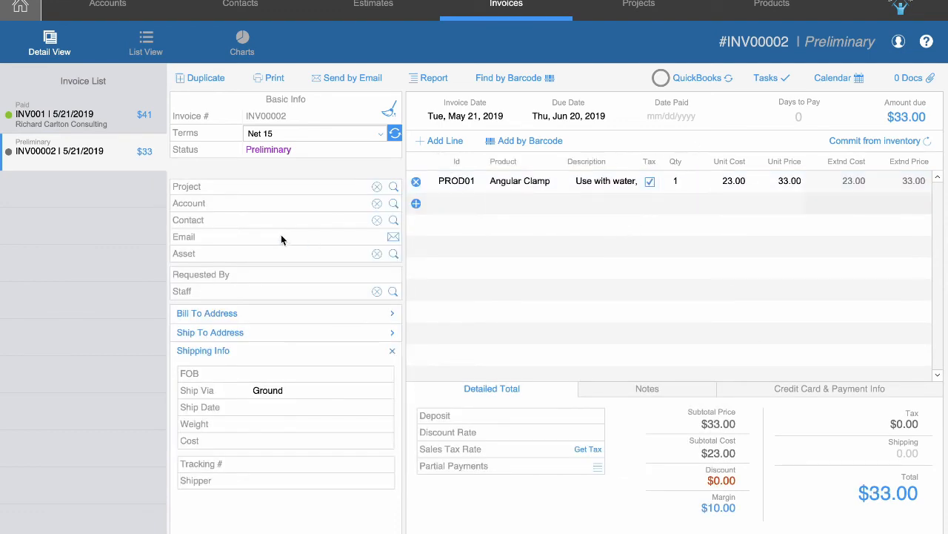
Assign the Richard Carlton Consulting account to INV00002 and show its prefilled Bill To Address.
left_click(393, 203)
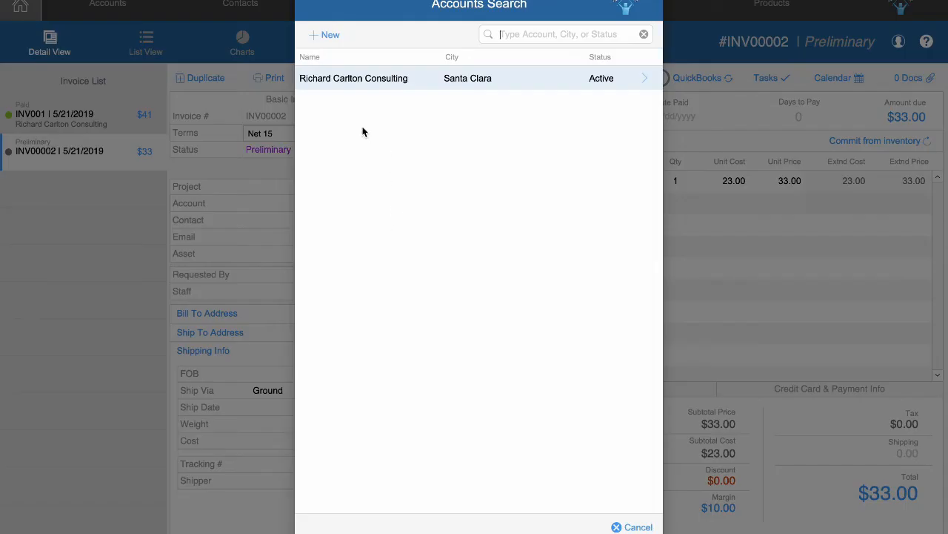
left_click(382, 80)
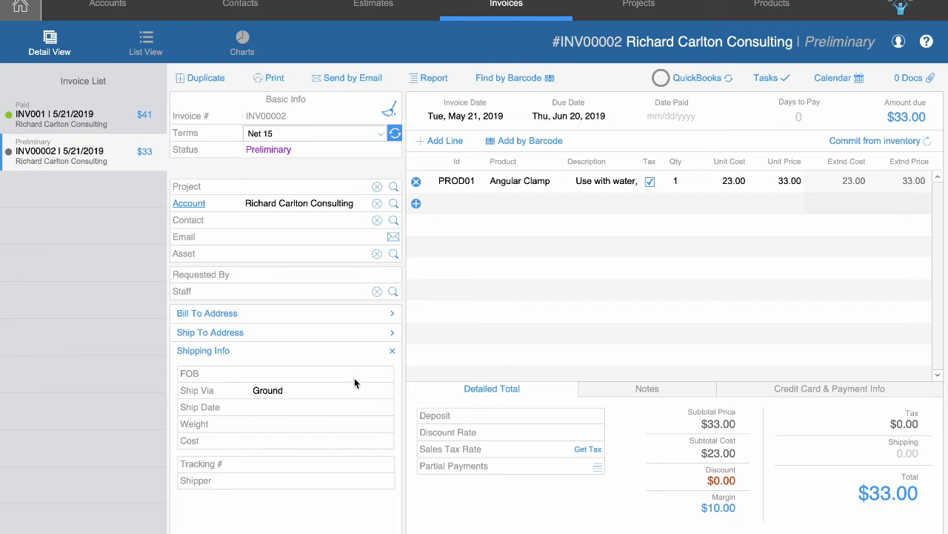
left_click(270, 442)
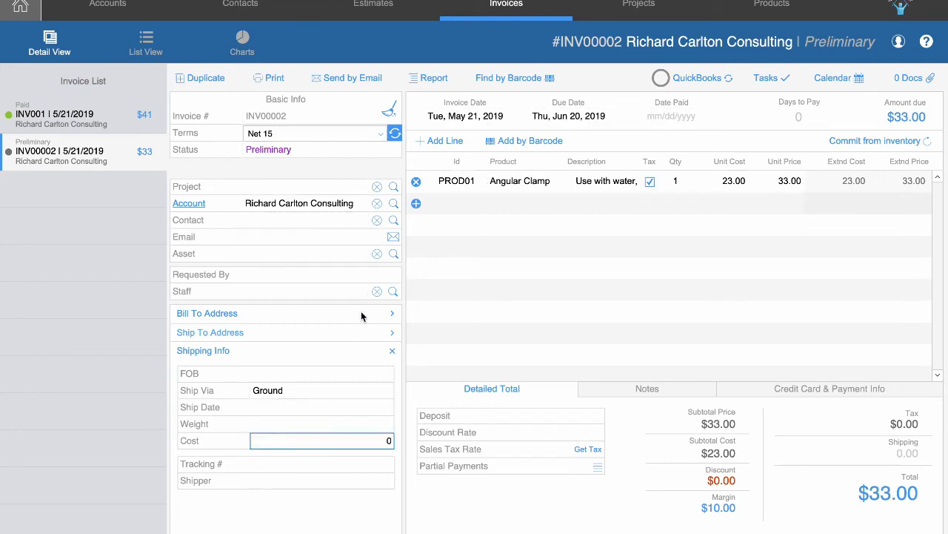
left_click(280, 313)
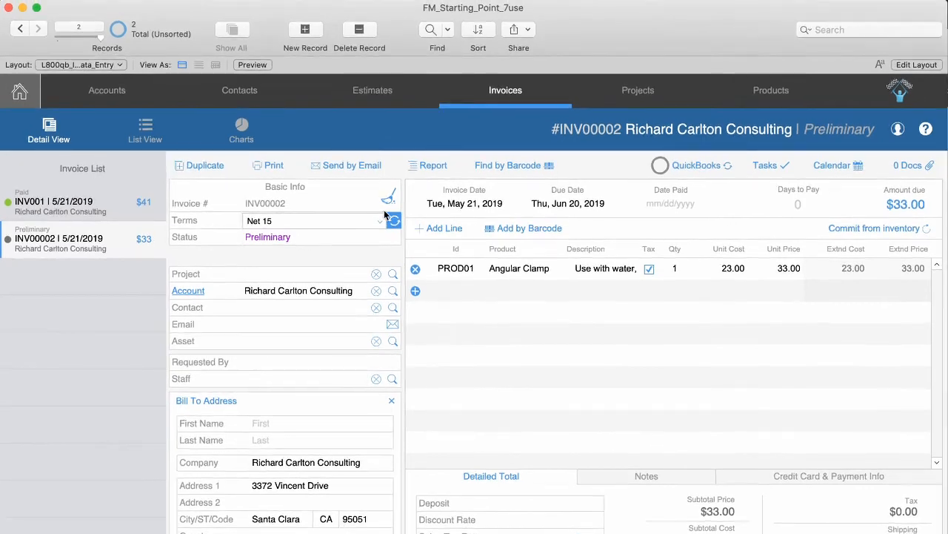
Check that INV00002 has no QuickBooks sync data yet, then go back to the Dashboard.
left_click(129, 214)
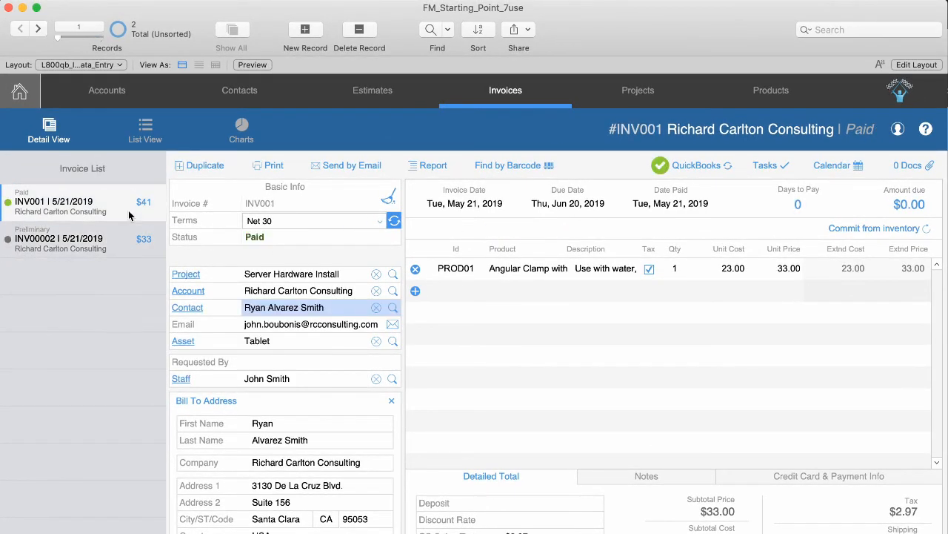
left_click(60, 245)
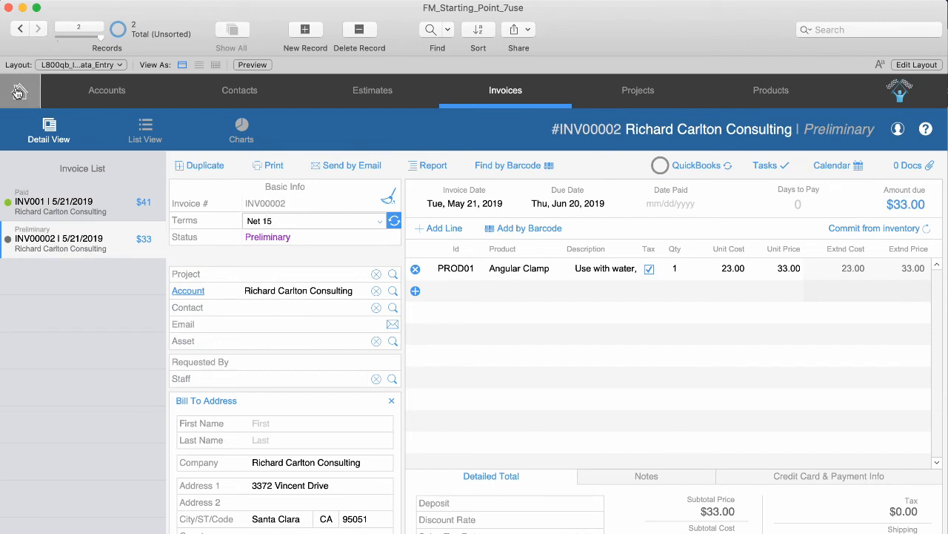
left_click(697, 167)
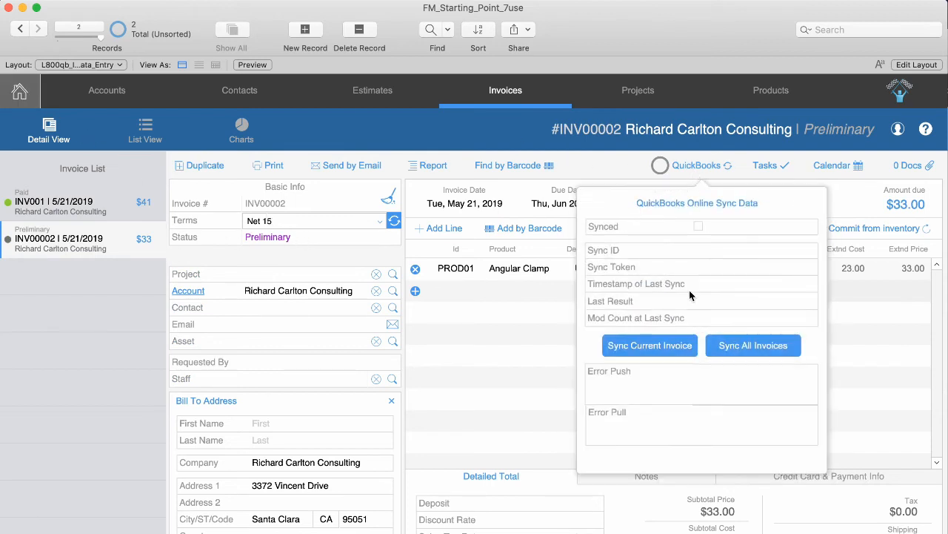
left_click(612, 170)
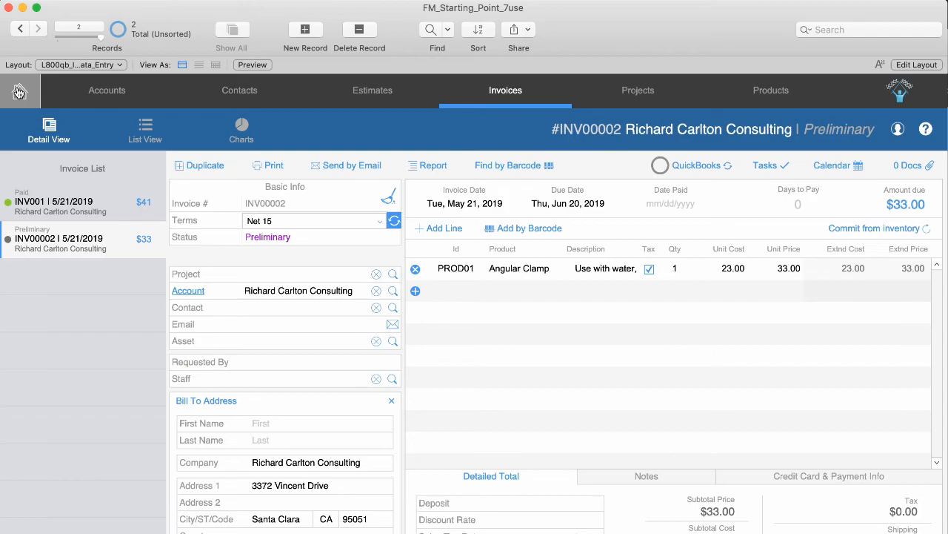
left_click(19, 91)
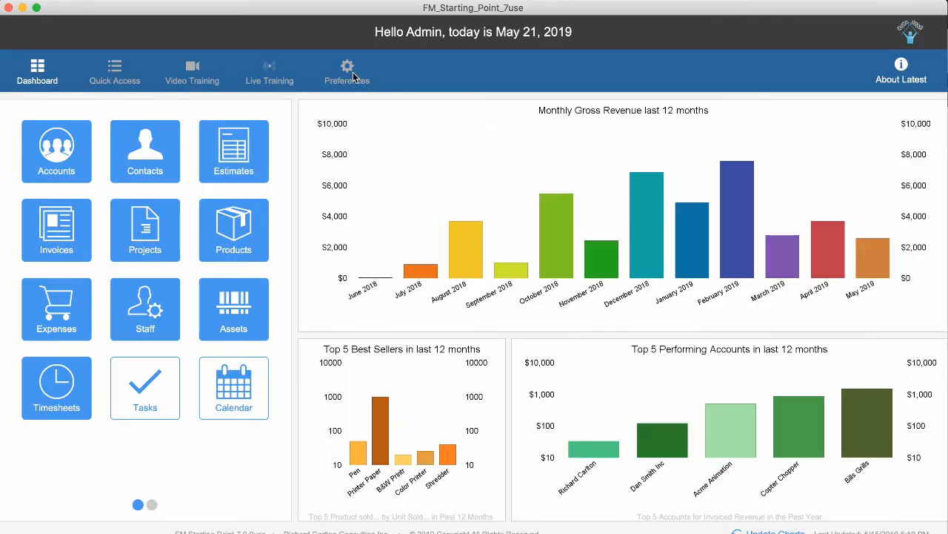
Check the QuickBooks preferences, then run Sync Products from the Secondary Modules QuickBooks panel.
left_click(347, 72)
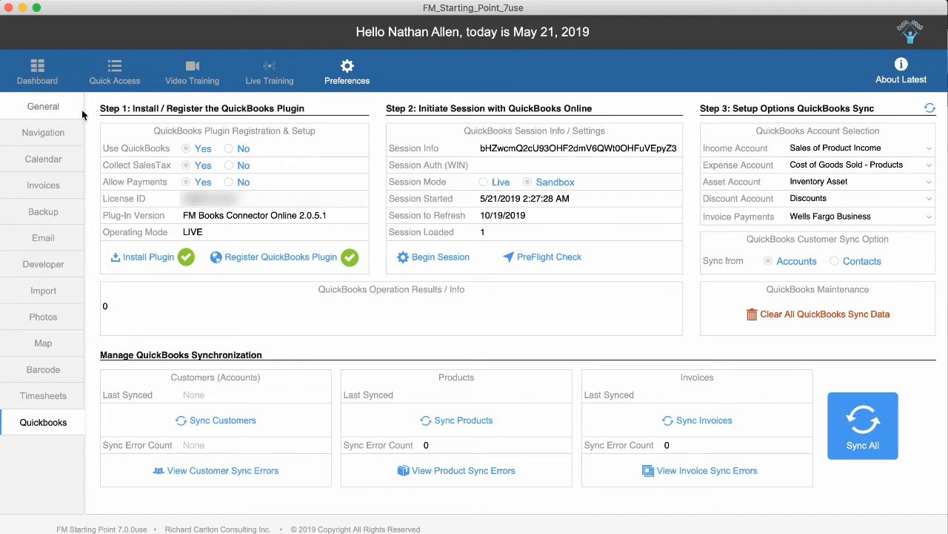
left_click(35, 71)
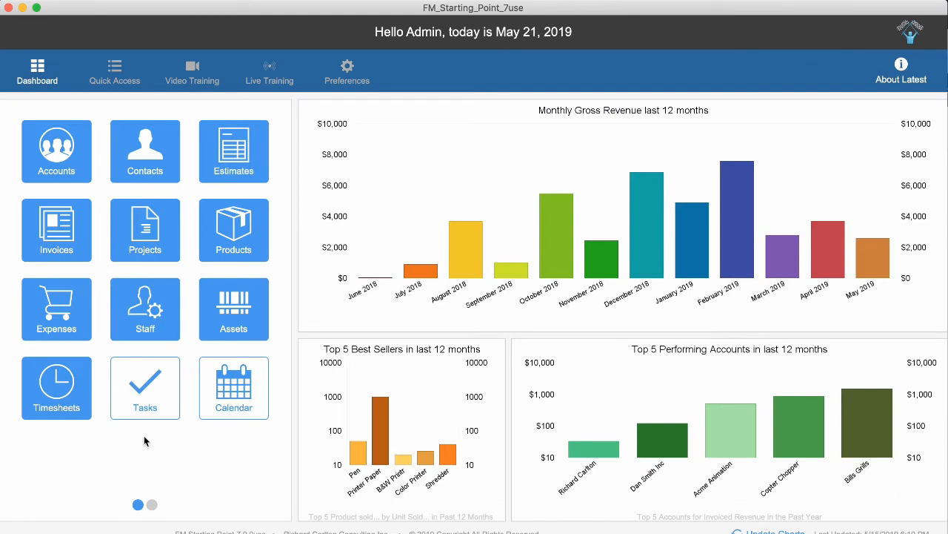
left_click(152, 505)
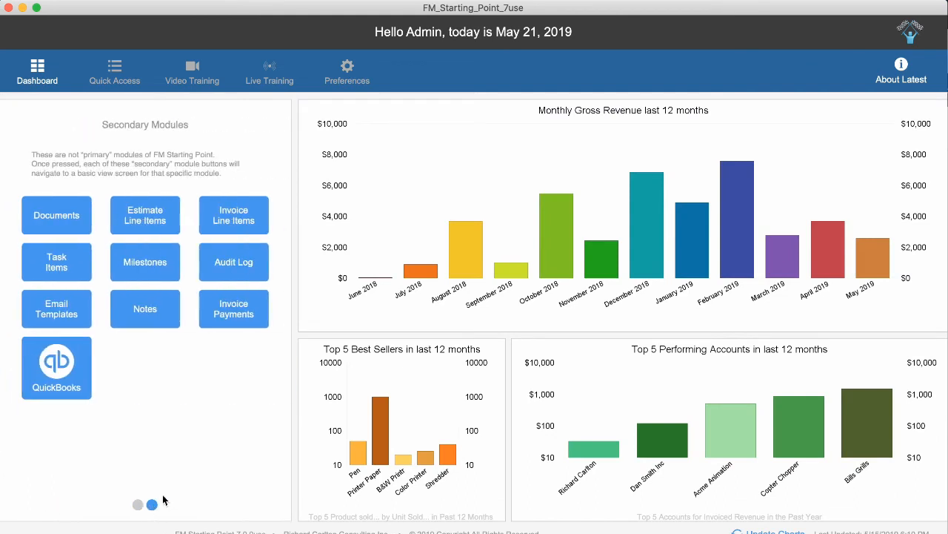
left_click(57, 363)
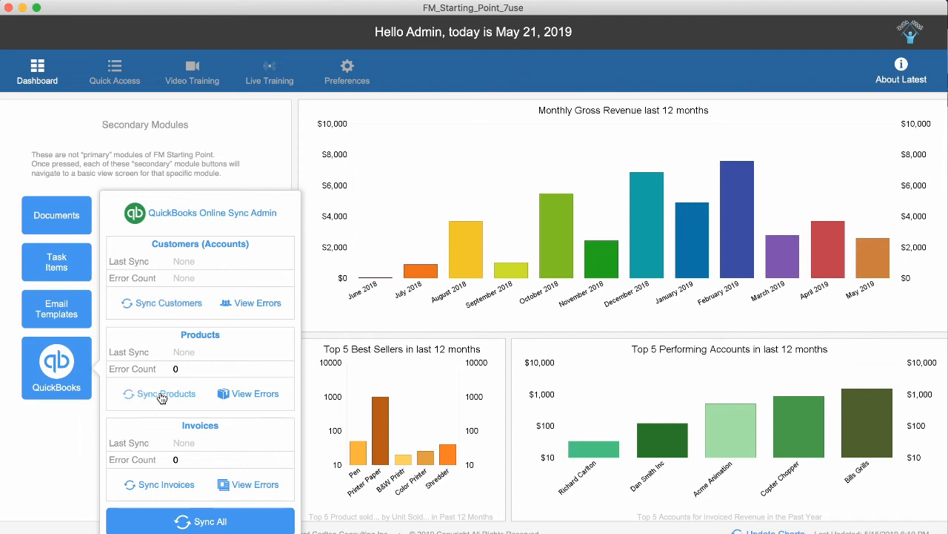
left_click(159, 393)
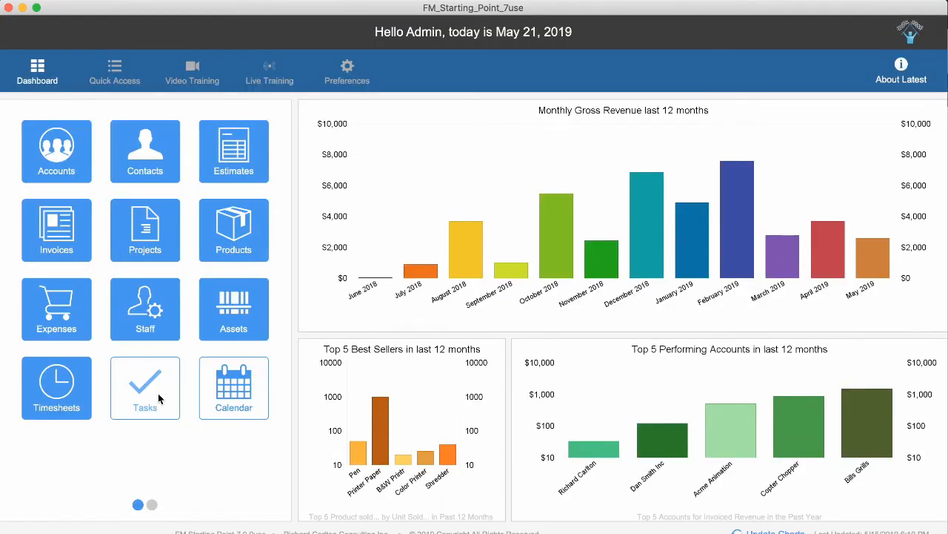
Sync customers to QuickBooks Online, confirming which customer records to include.
left_click(152, 504)
left_click(63, 377)
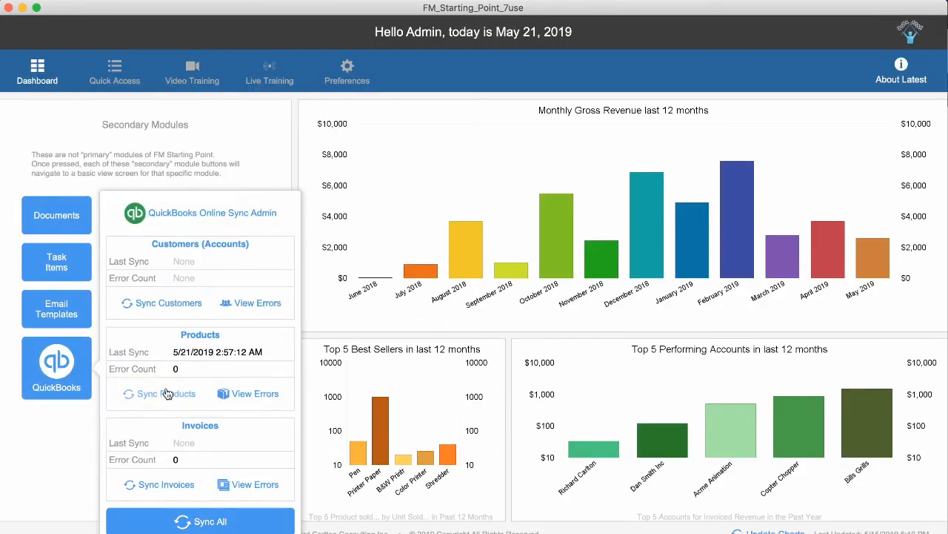
left_click(158, 306)
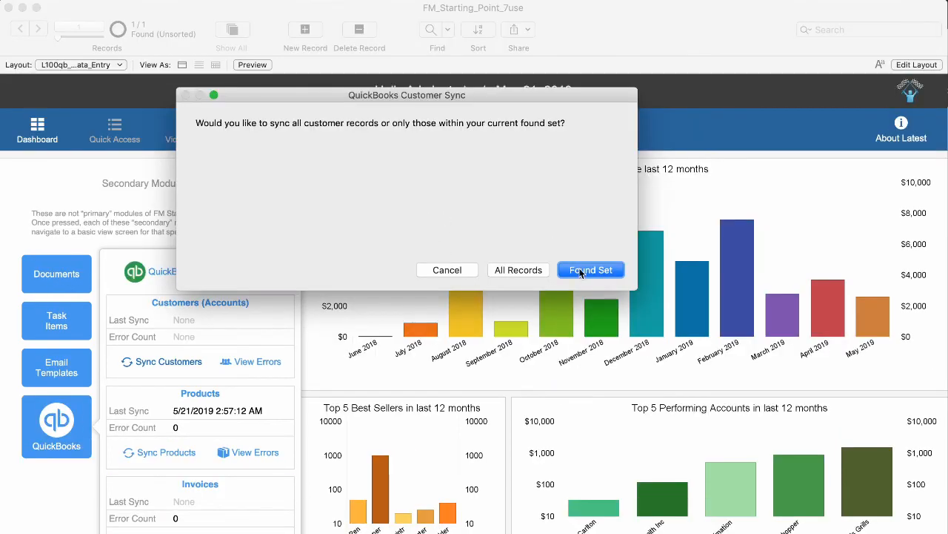
left_click(522, 272)
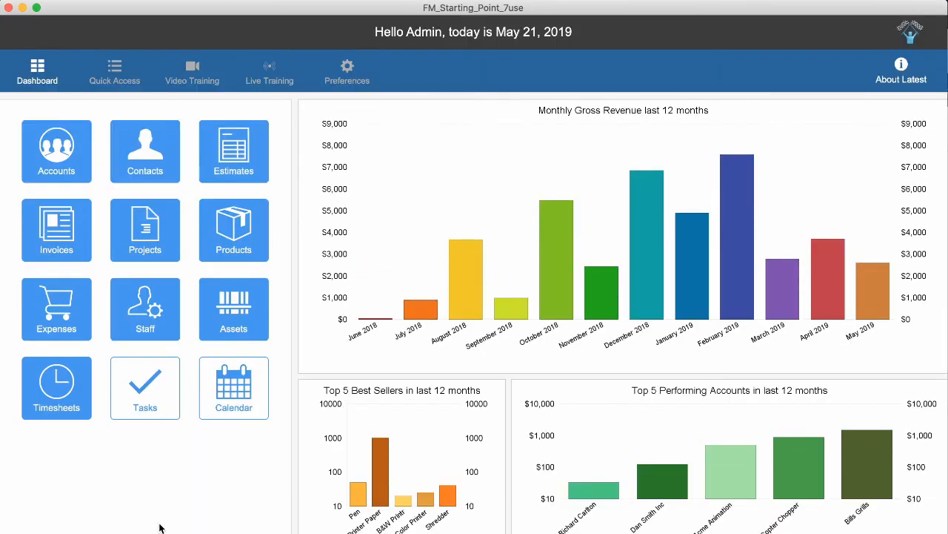
Sync invoices to QuickBooks Online from the sync admin panel.
left_click(74, 377)
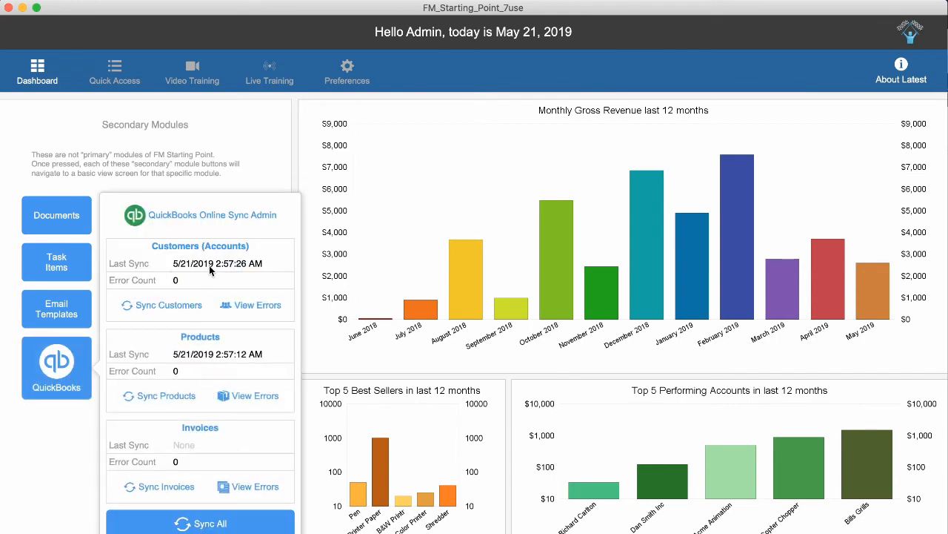
left_click(189, 285)
left_click(186, 374)
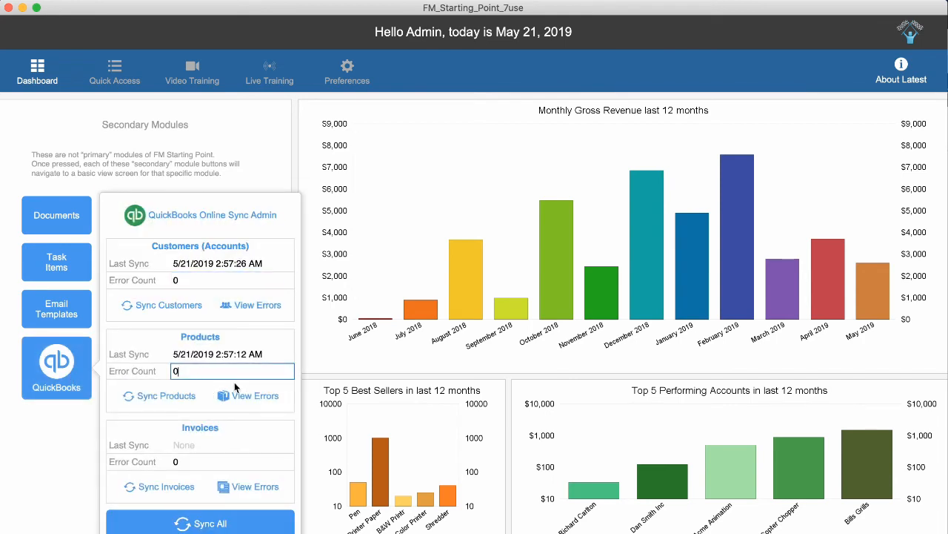
left_click(166, 426)
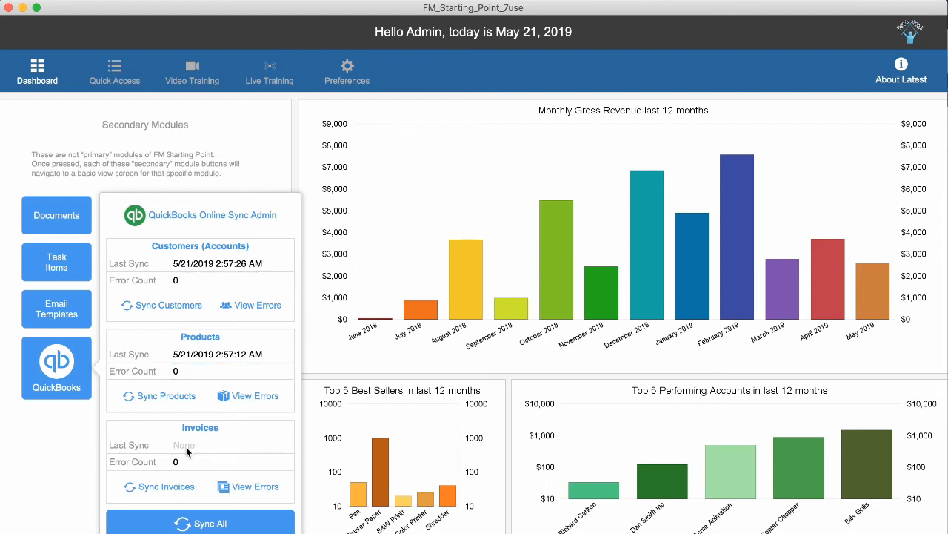
left_click(169, 493)
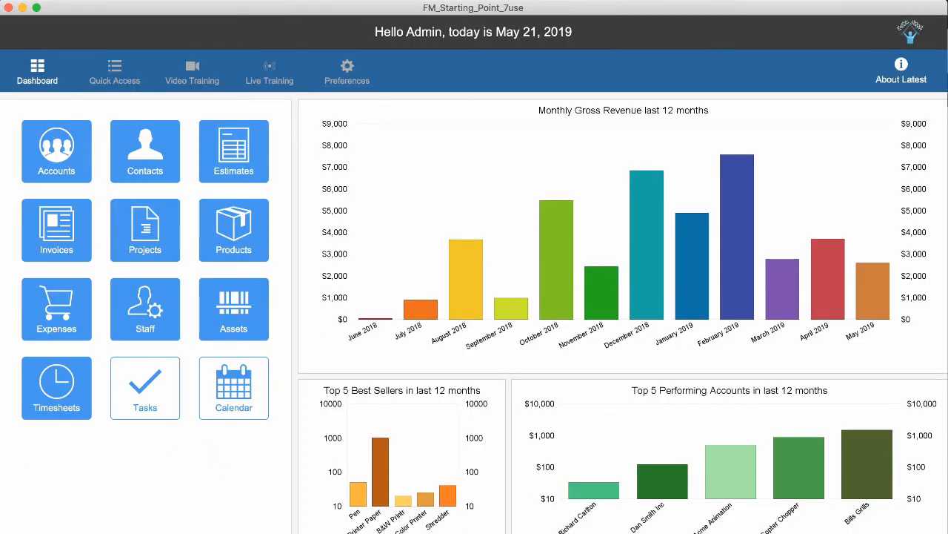
Close the sync admin panel and open the Invoices module, showing INV001 as Paid.
left_click(83, 381)
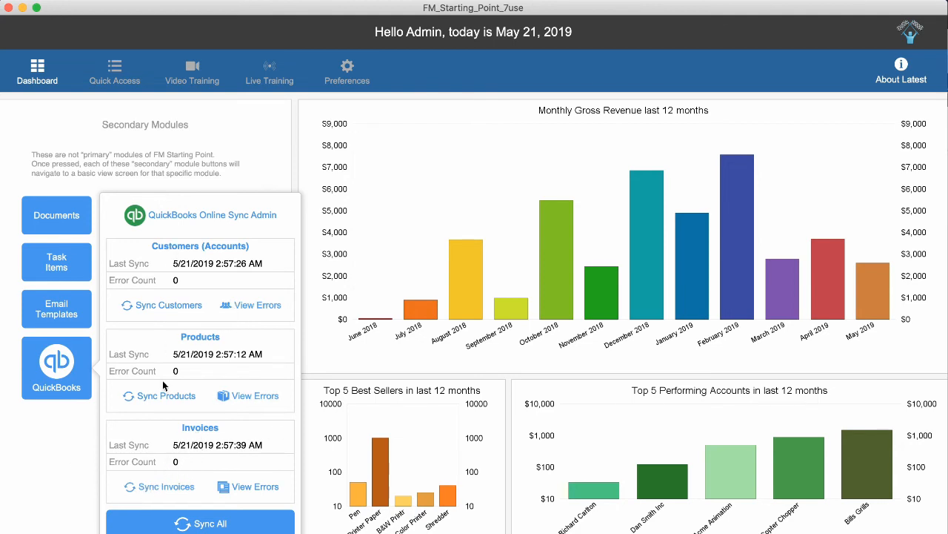
left_click(85, 432)
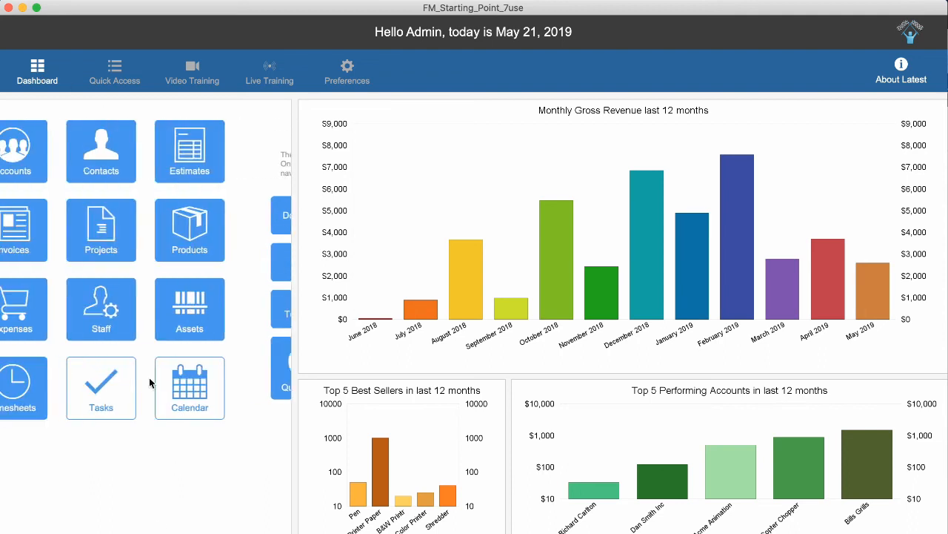
left_click(74, 252)
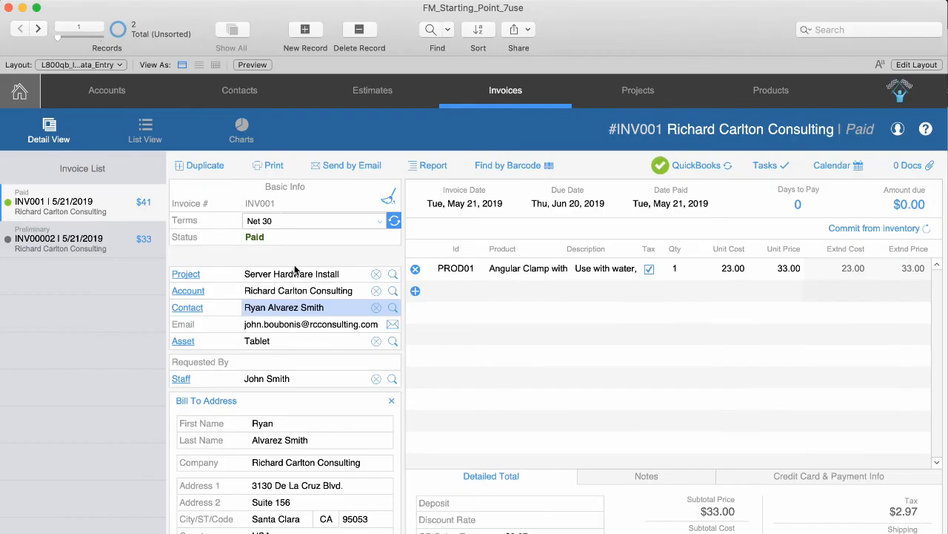
Open invoice INV00002 and review its QuickBooks sync data and status choices, leaving it Preliminary.
left_click(95, 240)
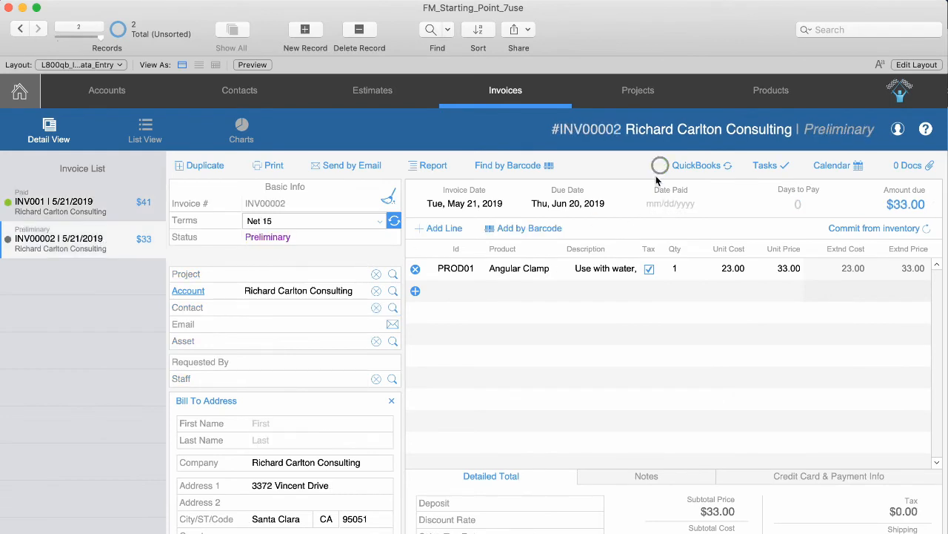
left_click(682, 166)
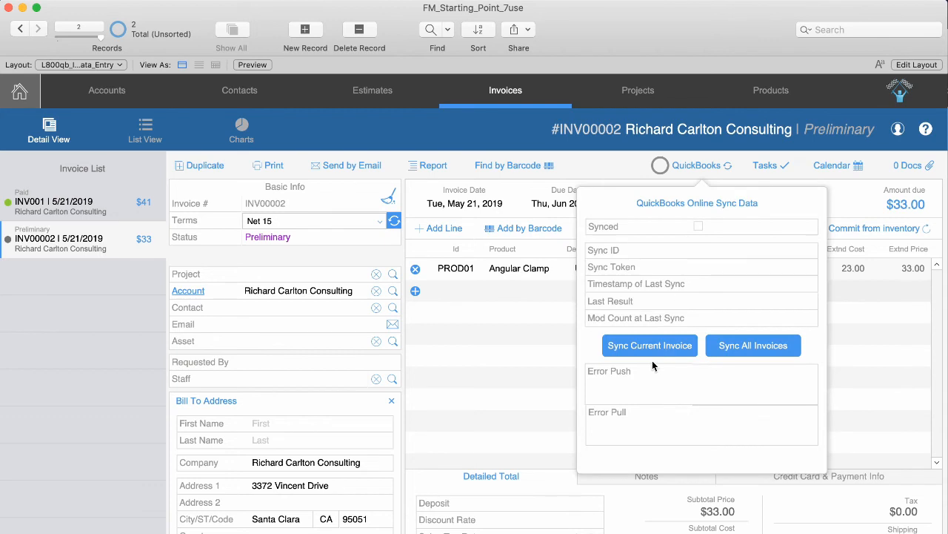
left_click(617, 172)
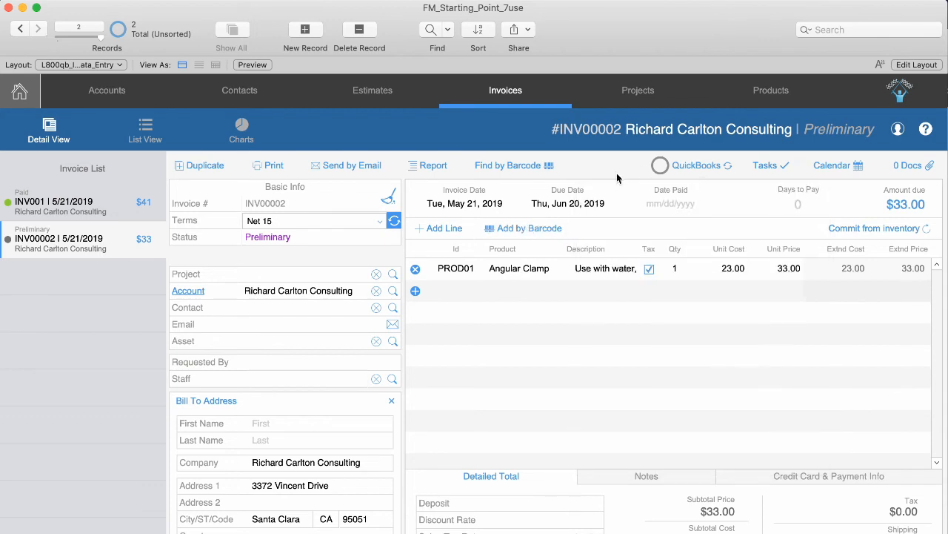
left_click(283, 238)
left_click(233, 249)
Set INV00002's status to Active and sync just this invoice to QuickBooks.
left_click(316, 237)
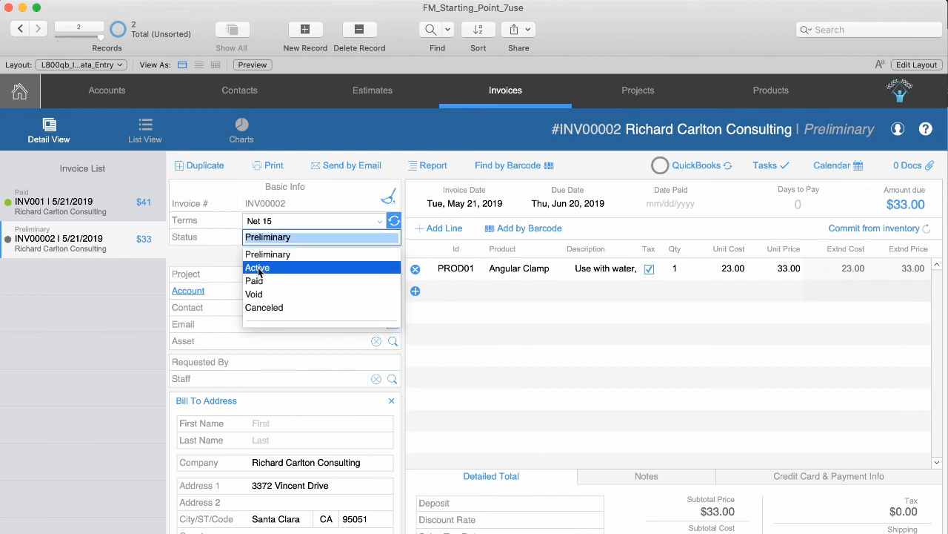
left_click(258, 267)
left_click(300, 252)
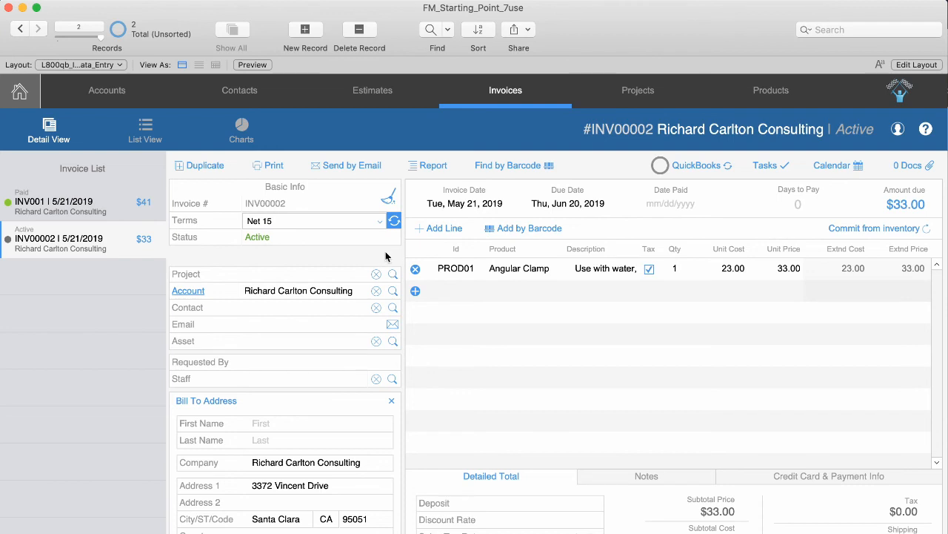
left_click(694, 166)
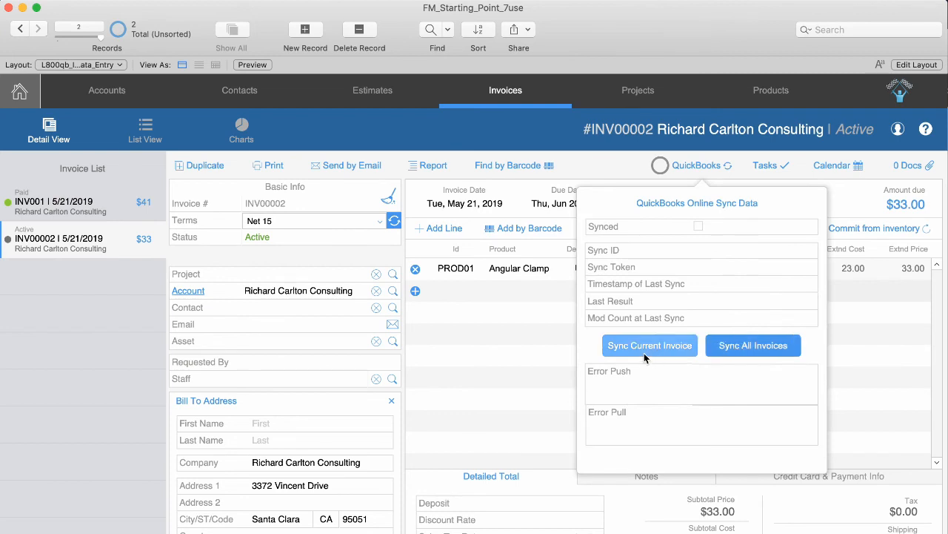
left_click(356, 253)
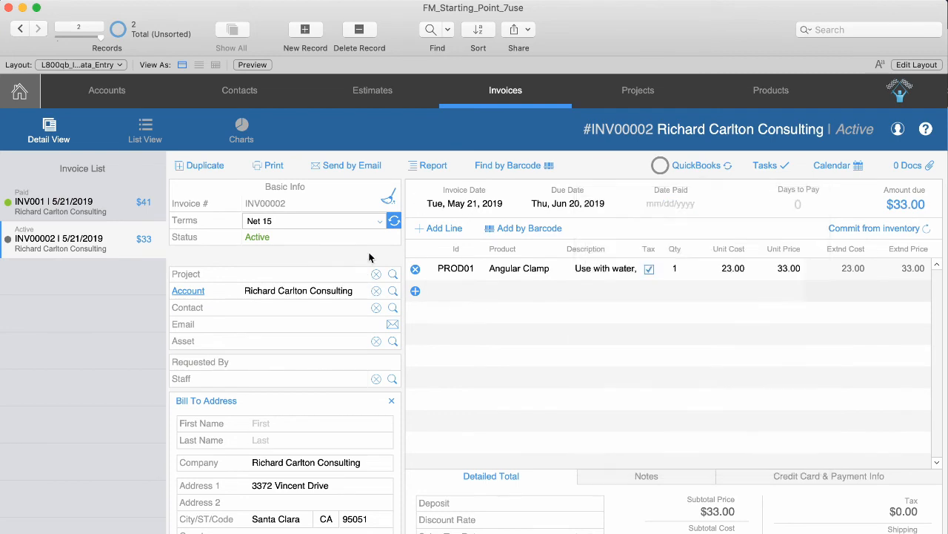
From the Home dashboard, run QuickBooks Sync All, finishing with zero errors for customers, products and invoices.
left_click(20, 94)
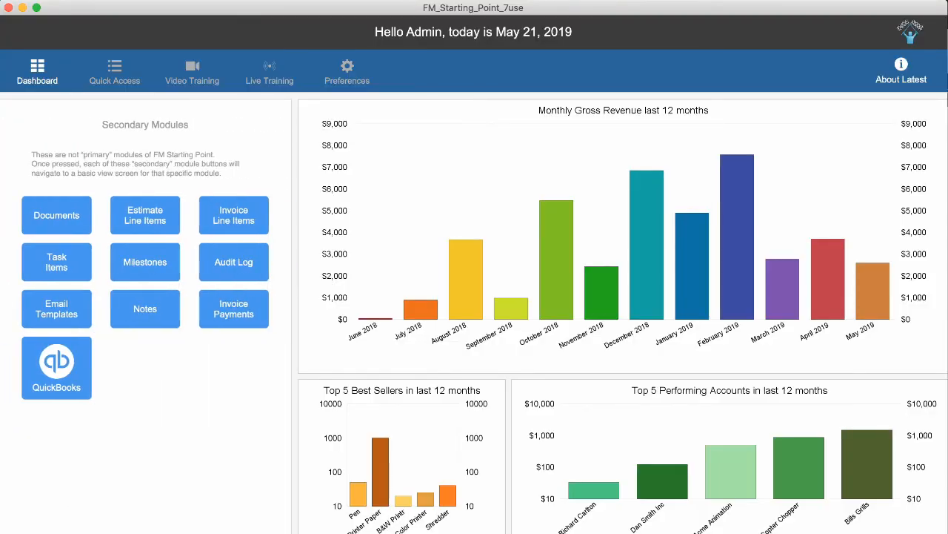
left_click(63, 362)
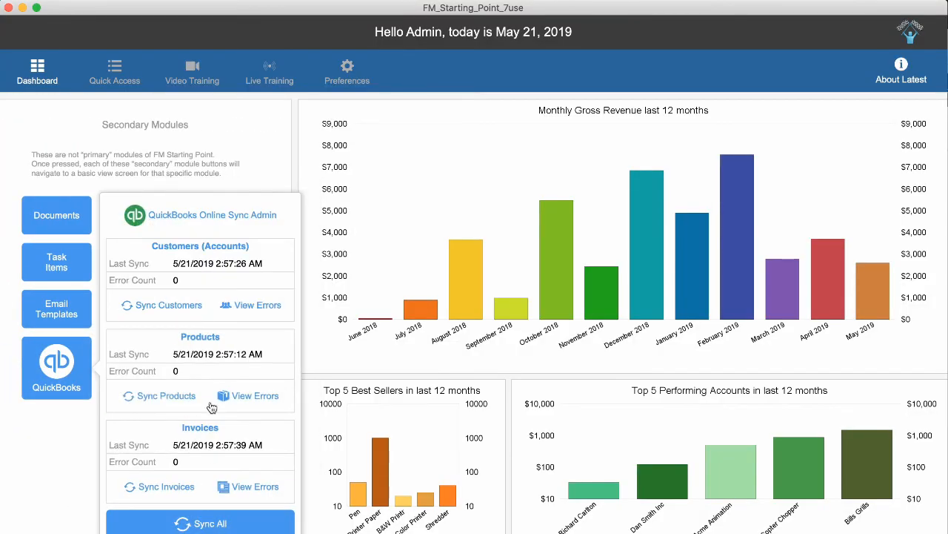
left_click(177, 528)
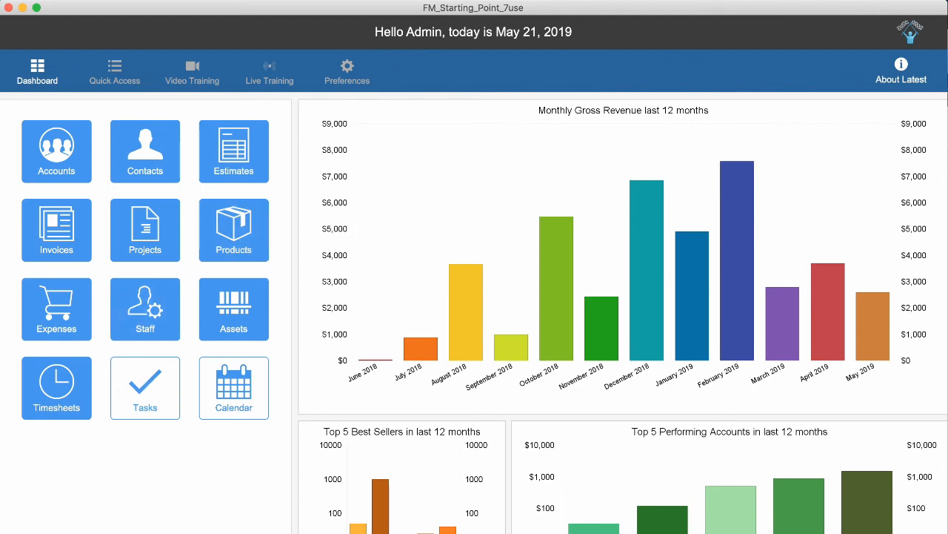
Check the QuickBooks sync admin panel's sync times, then return to the main module tiles.
left_click(150, 530)
left_click(40, 379)
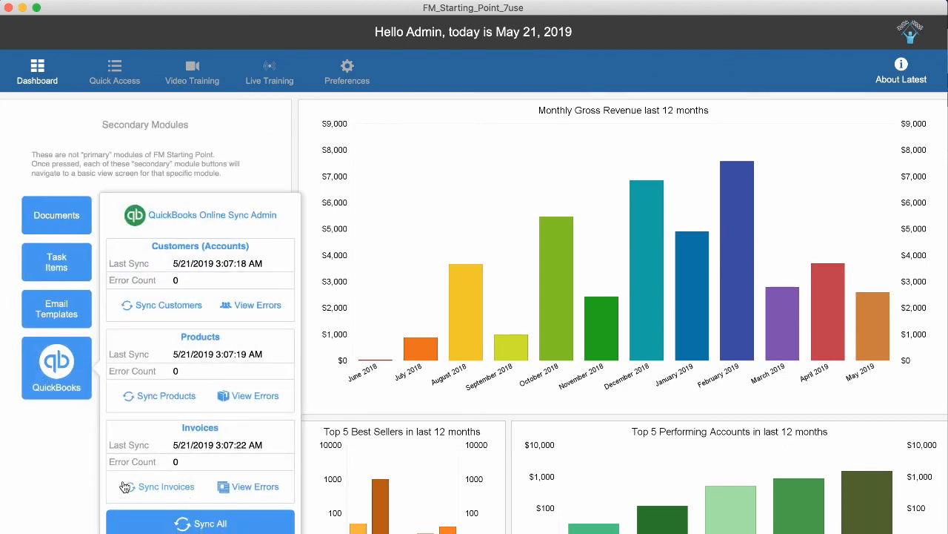
left_click(69, 468)
left_click(41, 79)
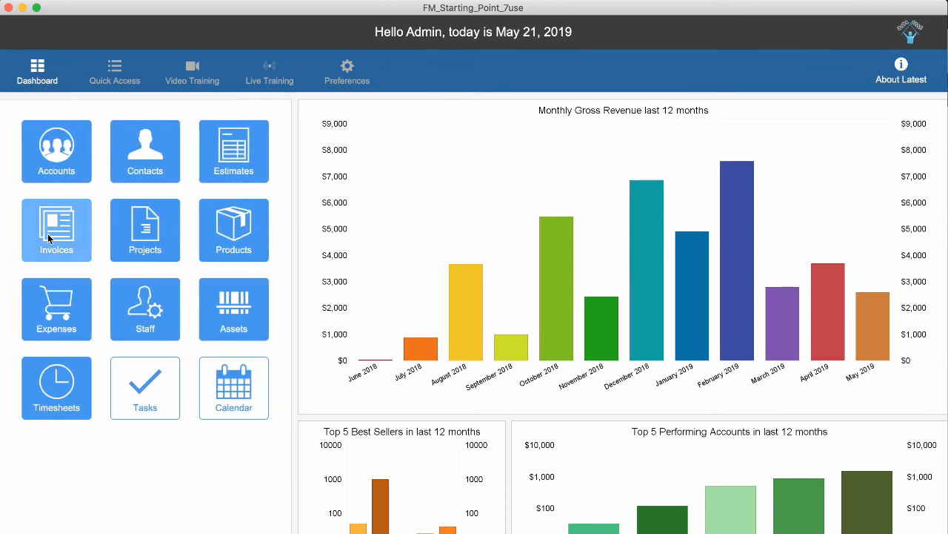
Browse invoices INV00004, INV00002 and INV001, then bring the QuickBooks Online window forward.
left_click(47, 234)
left_click(74, 278)
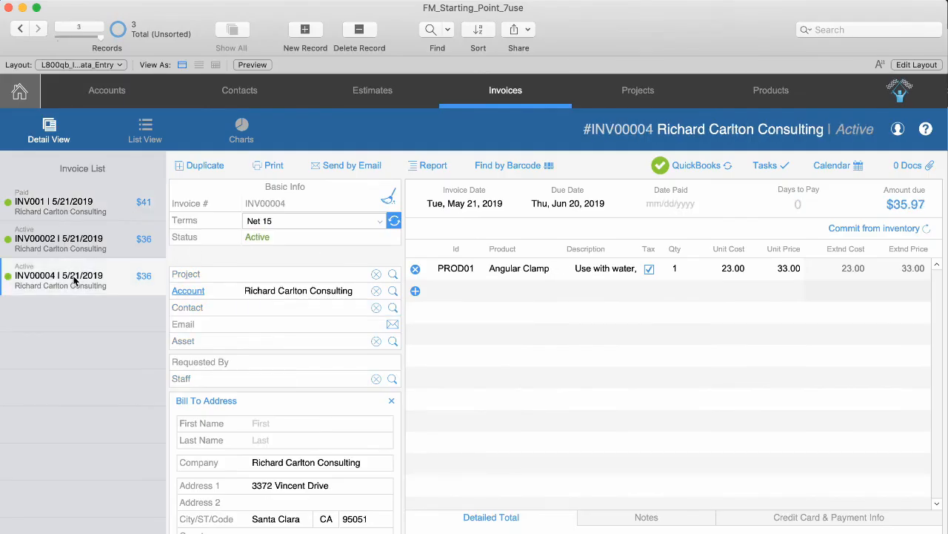
left_click(87, 252)
left_click(93, 206)
left_click(94, 250)
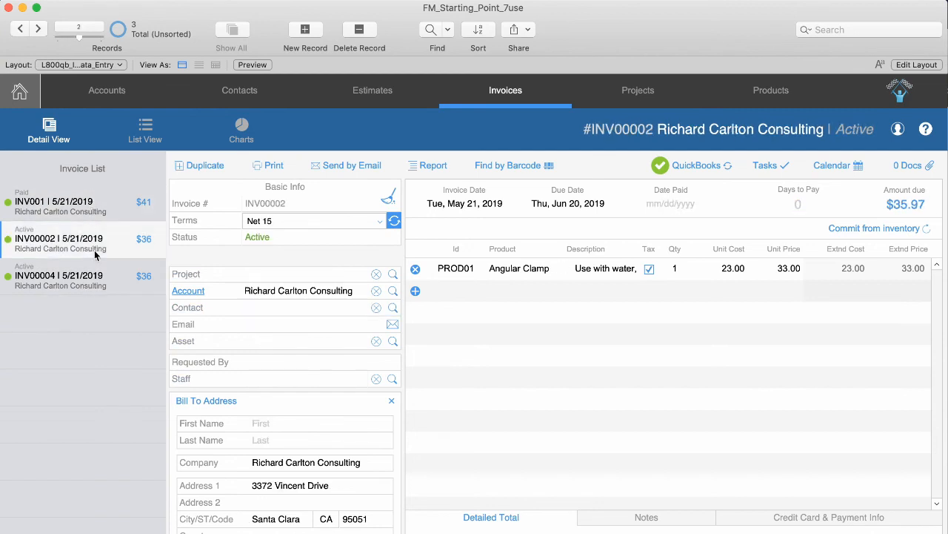
left_click(135, 285)
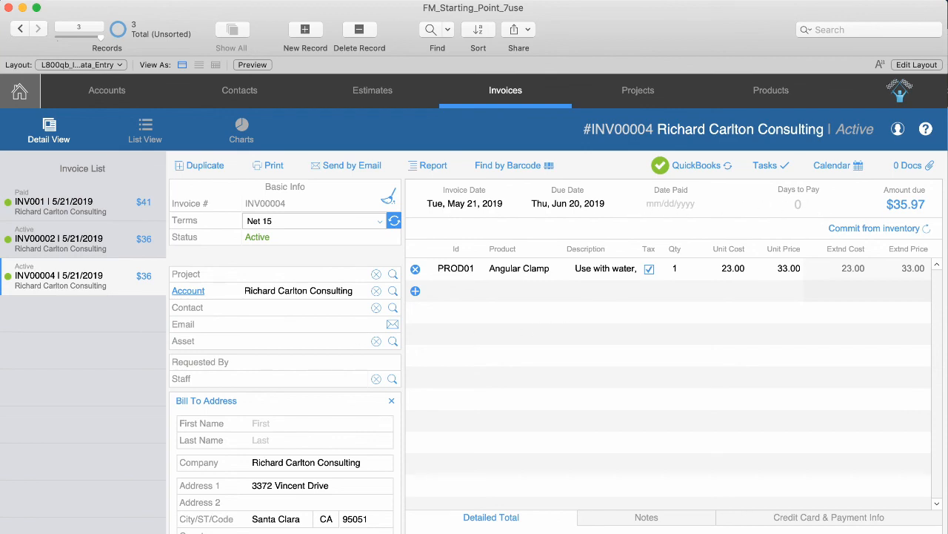
left_click(1, 336)
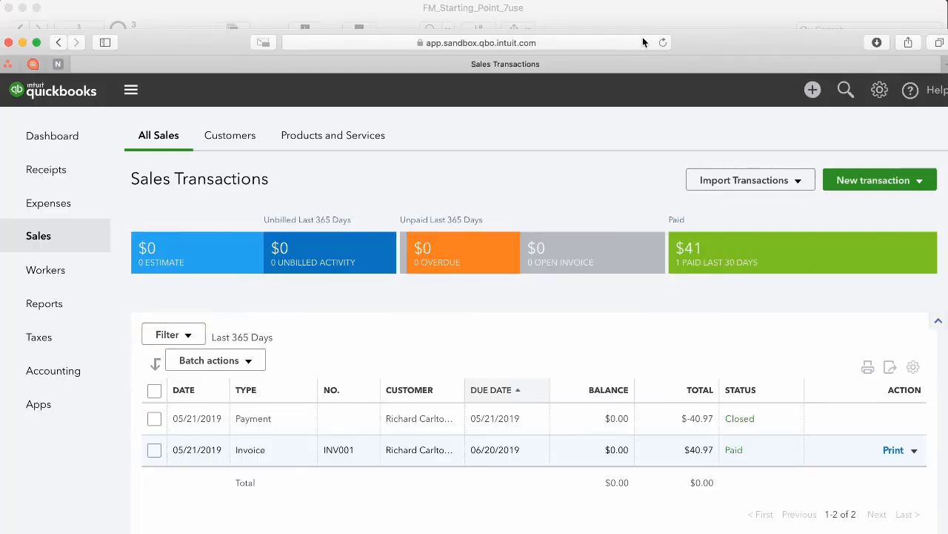
Reload Sales Transactions so INV00002 and INV00004 show as Open at $35.97 each.
left_click(663, 43)
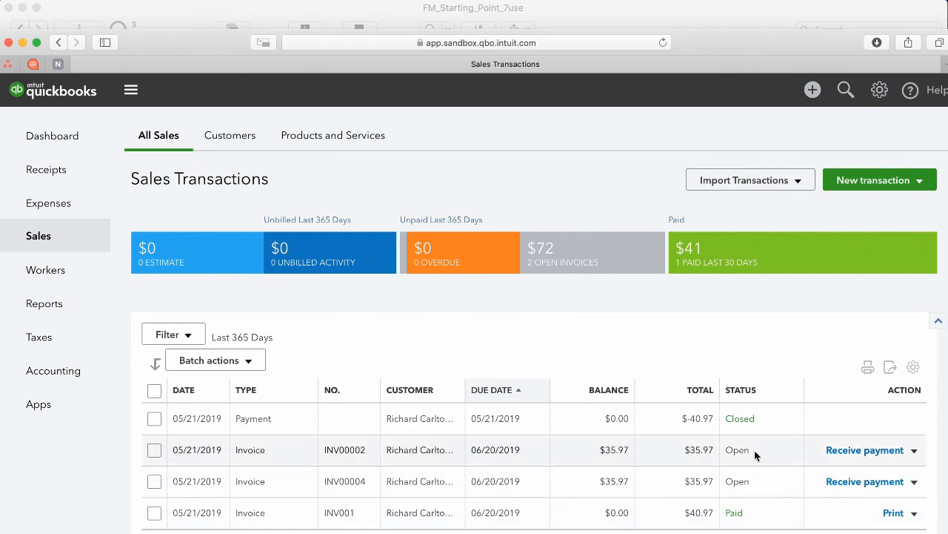
Start a received payment applied only to INV00002, with Cash as the payment method.
left_click(865, 482)
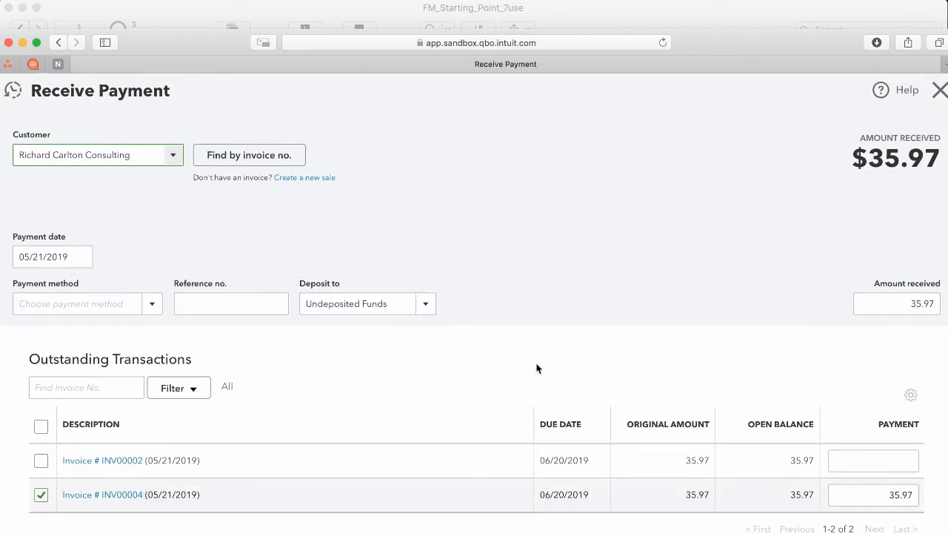
left_click(41, 494)
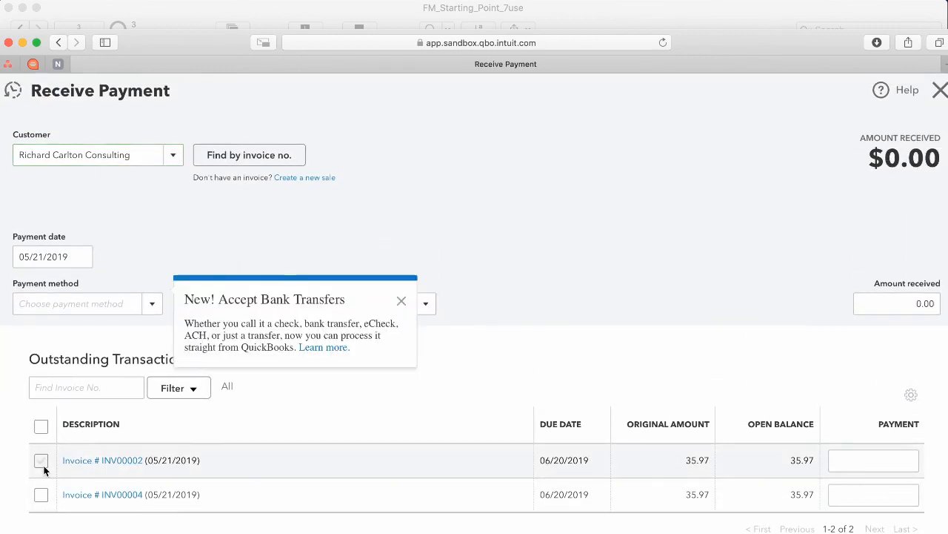
left_click(41, 460)
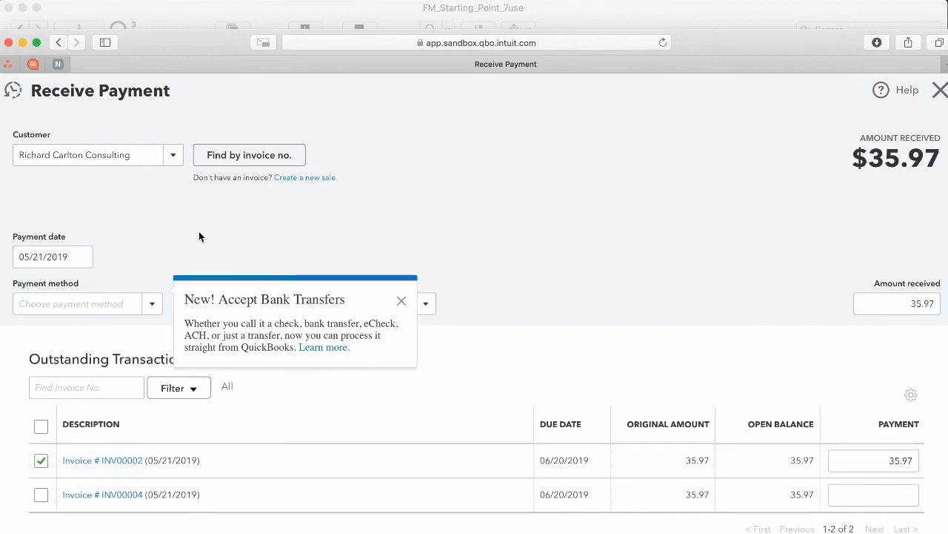
left_click(81, 303)
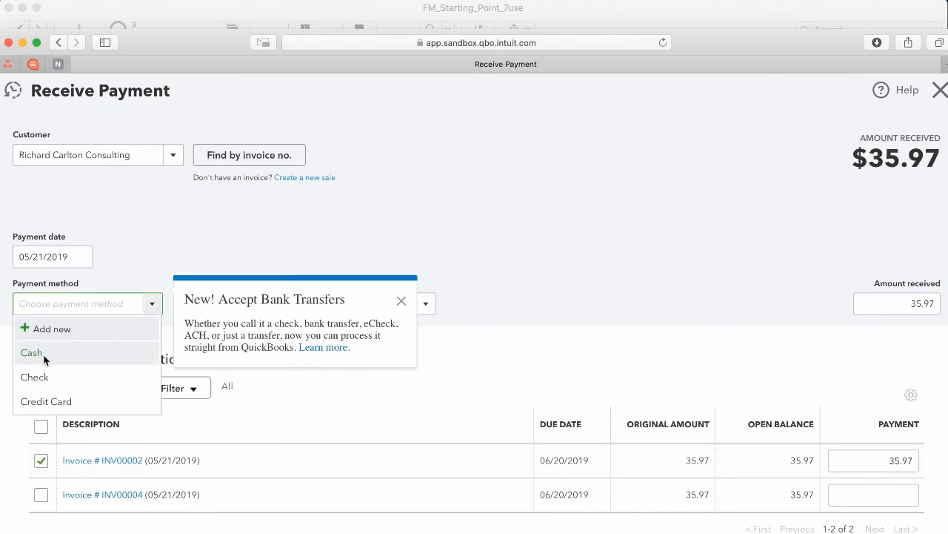
left_click(43, 357)
left_click(402, 302)
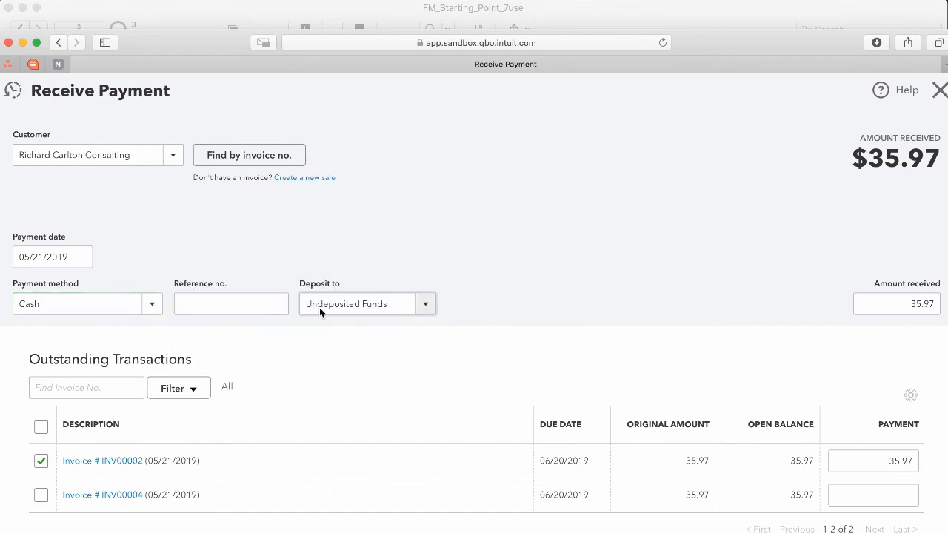
Enter reference 1234, deposit to Wells Fargo Business, save the payment, and return to FileMaker.
left_click(262, 310)
type("1")
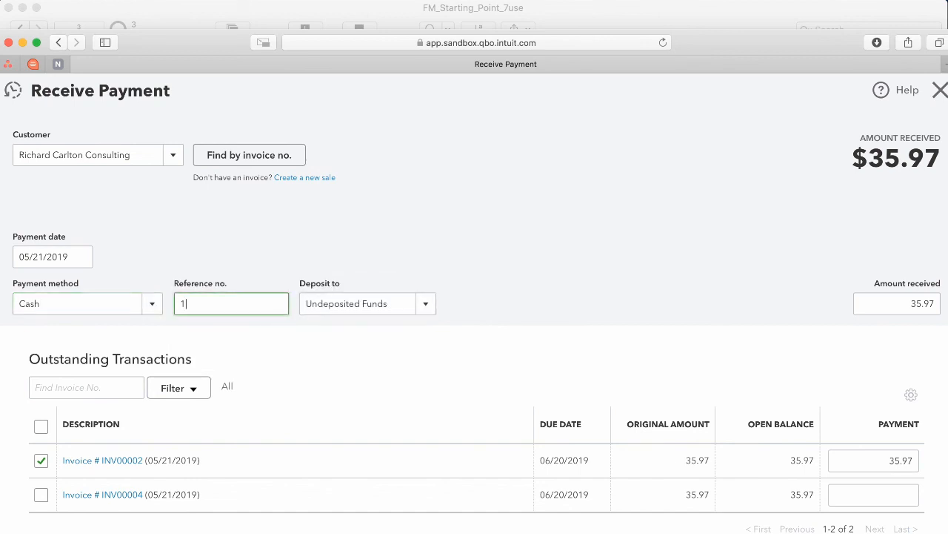
type("234")
left_click(425, 304)
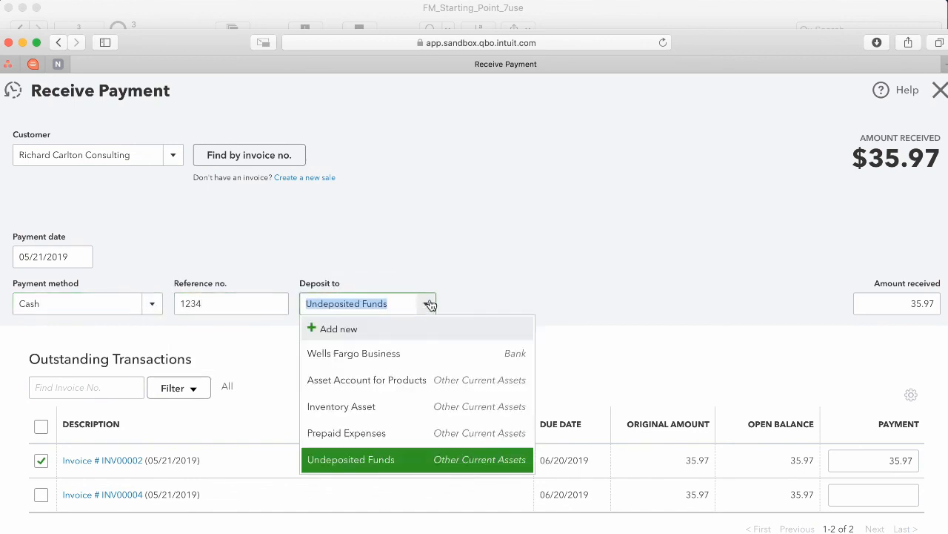
left_click(407, 349)
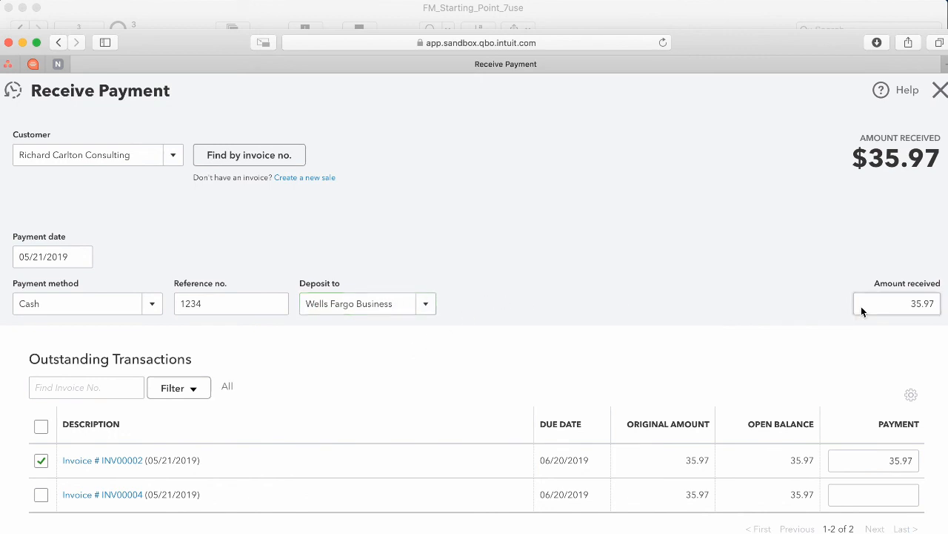
left_click(911, 314)
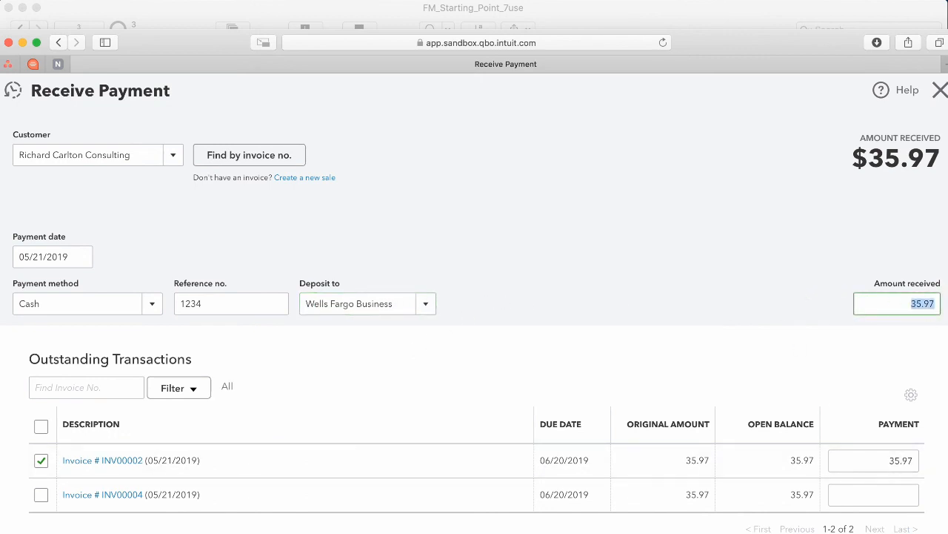
left_click(882, 532)
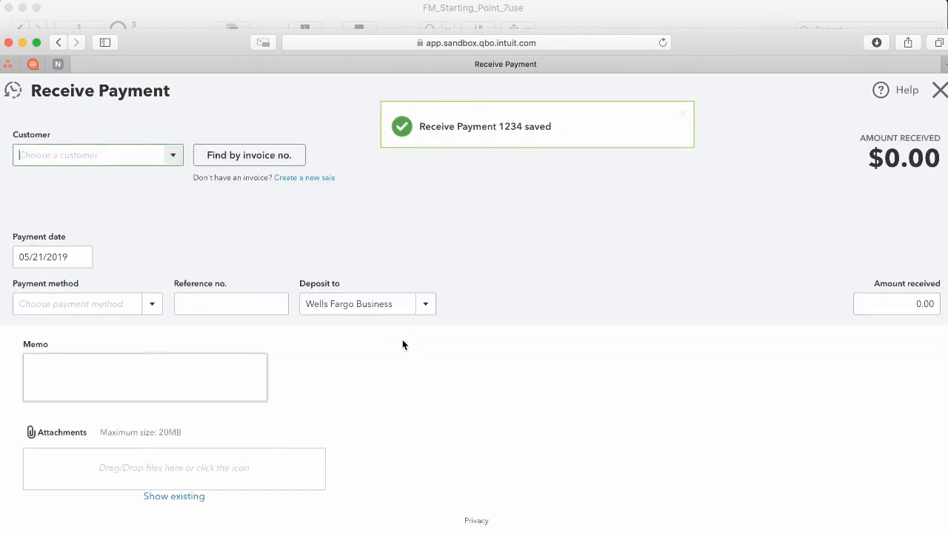
left_click(939, 90)
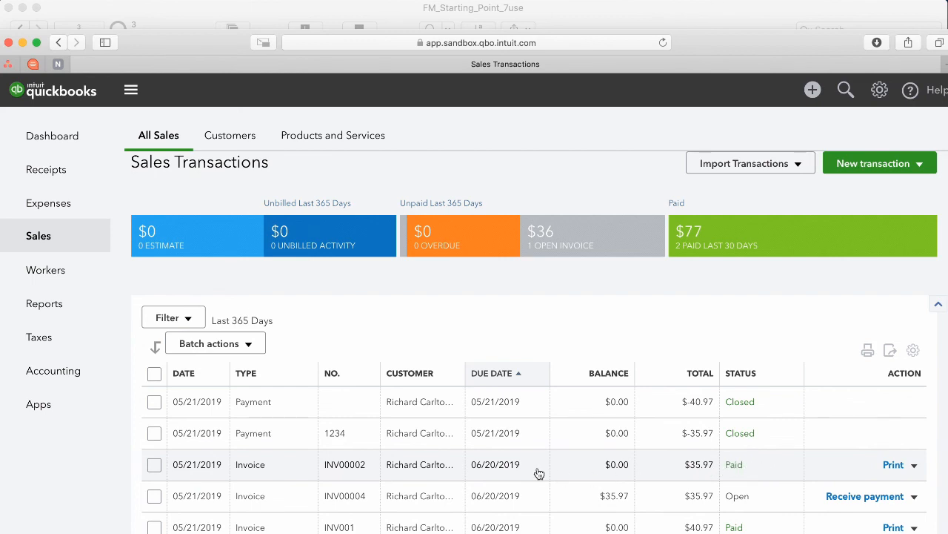
left_click(192, 16)
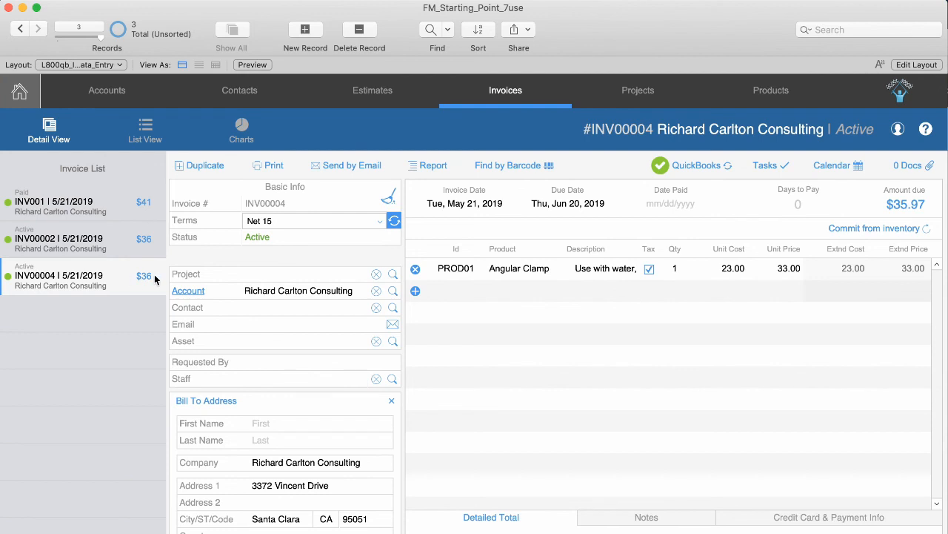
Review INV001's QuickBooks sync data, then go back to the Home dashboard.
left_click(102, 213)
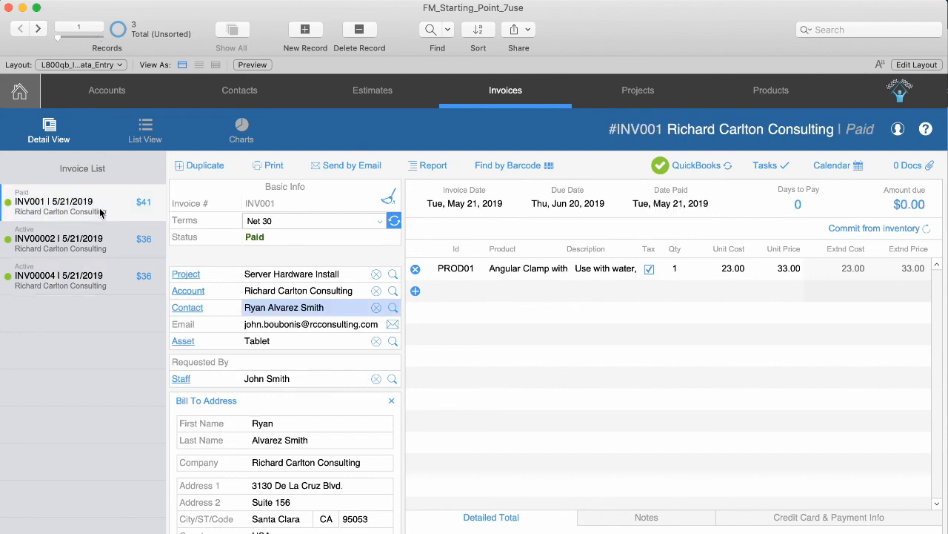
left_click(109, 245)
left_click(111, 214)
left_click(696, 165)
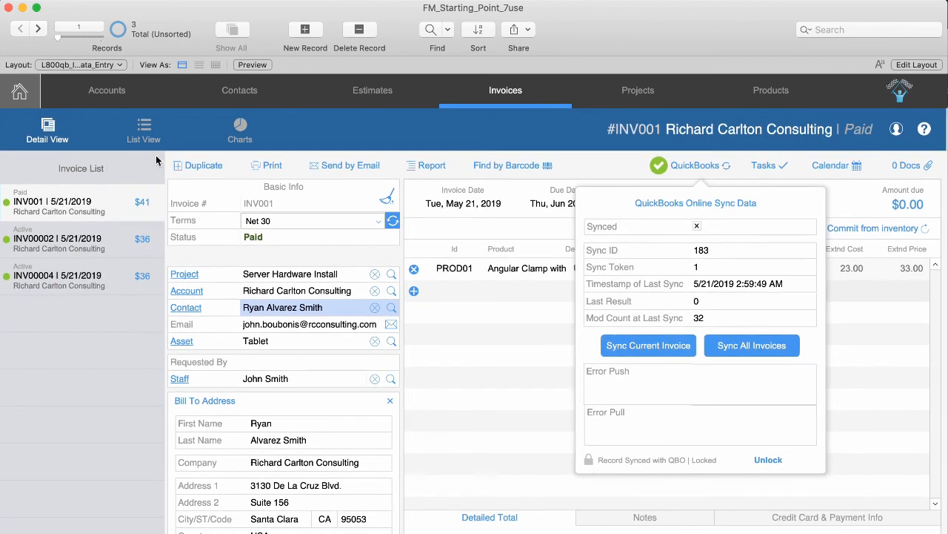
left_click(338, 137)
left_click(20, 99)
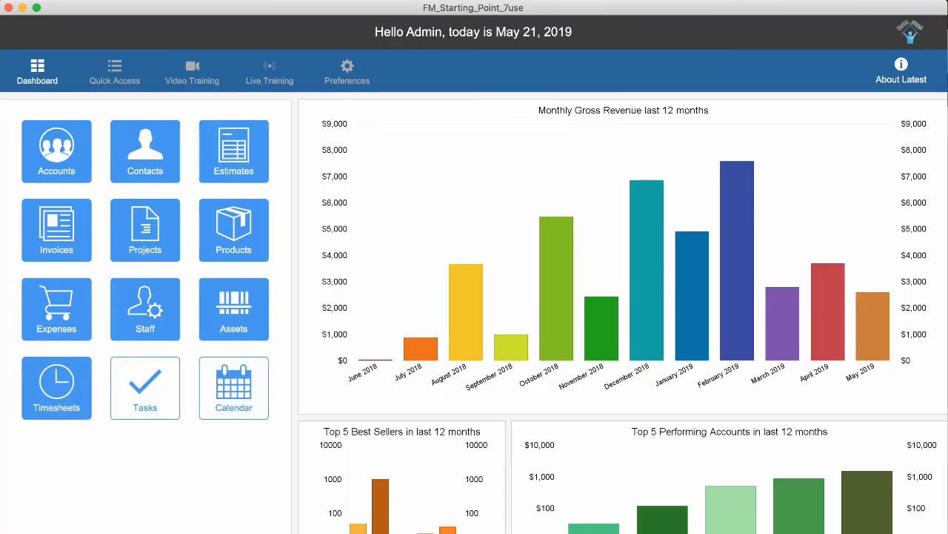
Run Sync All with QuickBooks Online and open the Invoices module.
left_click(64, 370)
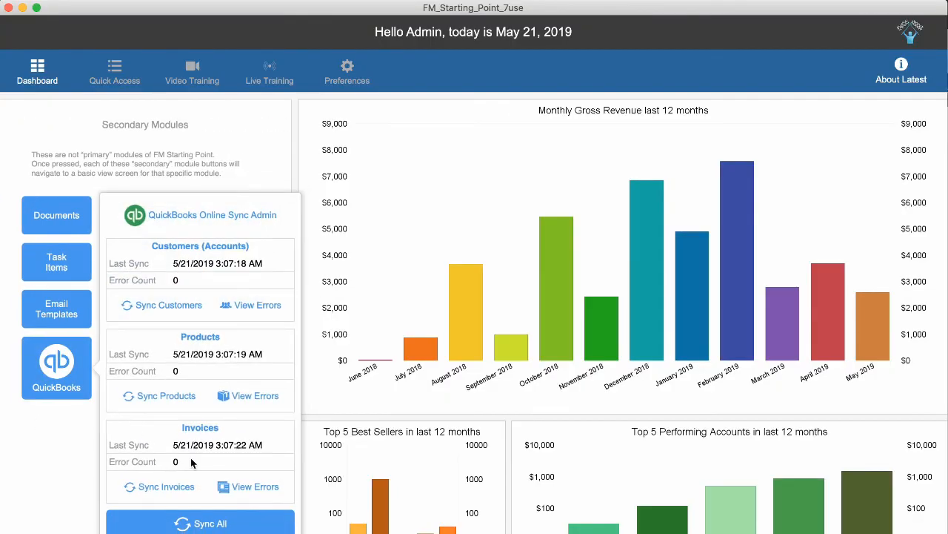
left_click(202, 524)
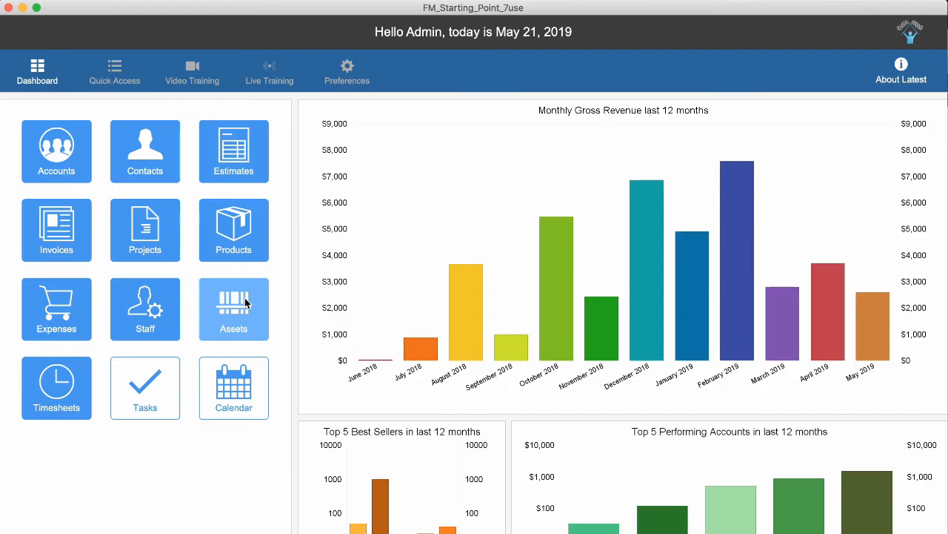
left_click(62, 256)
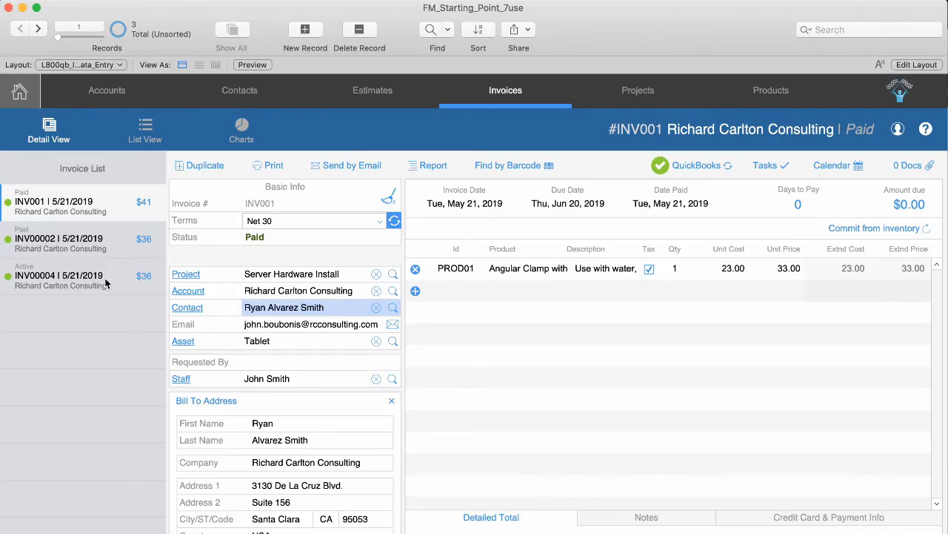
Confirm INV00002 now shows Paid, browse INV001 and INV00004, then switch to the QuickBooks sales list.
left_click(92, 239)
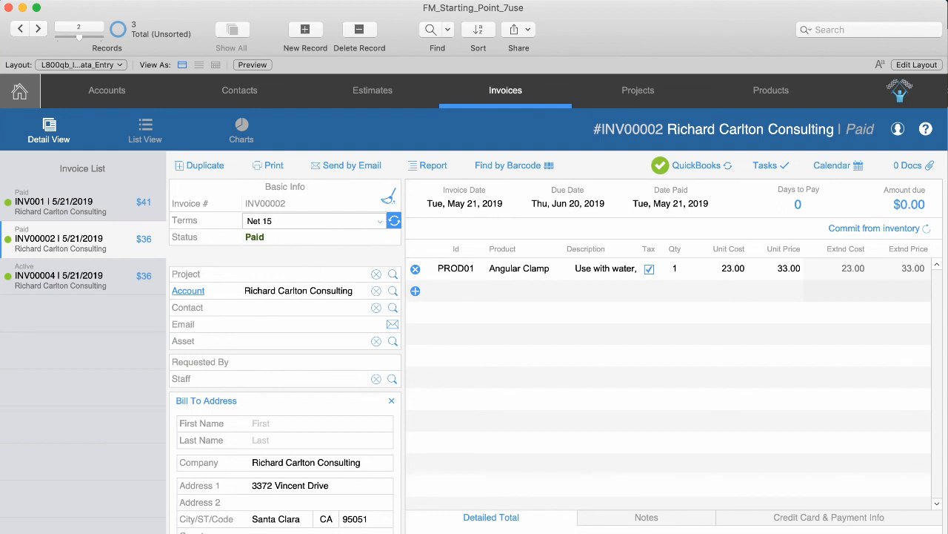
left_click(83, 212)
left_click(85, 235)
left_click(69, 211)
left_click(79, 241)
left_click(25, 284)
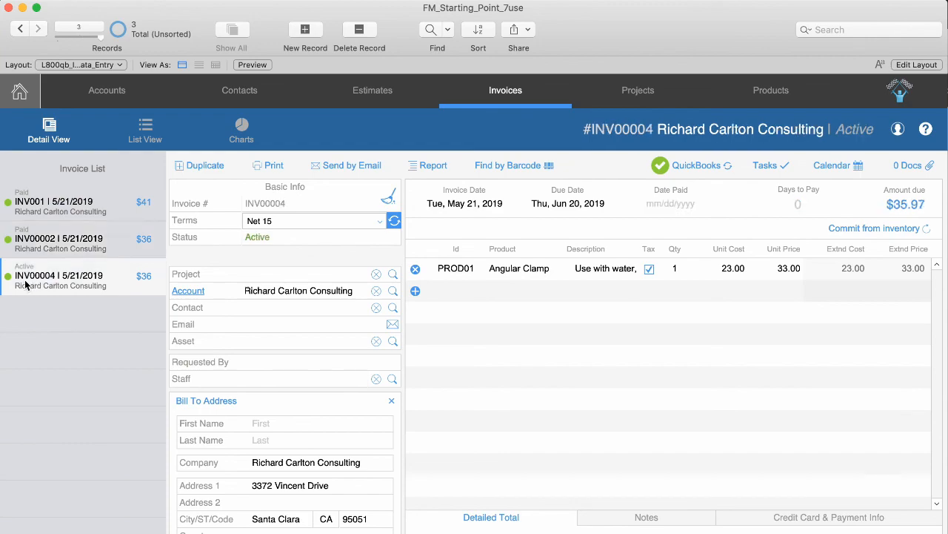
left_click(0, 291)
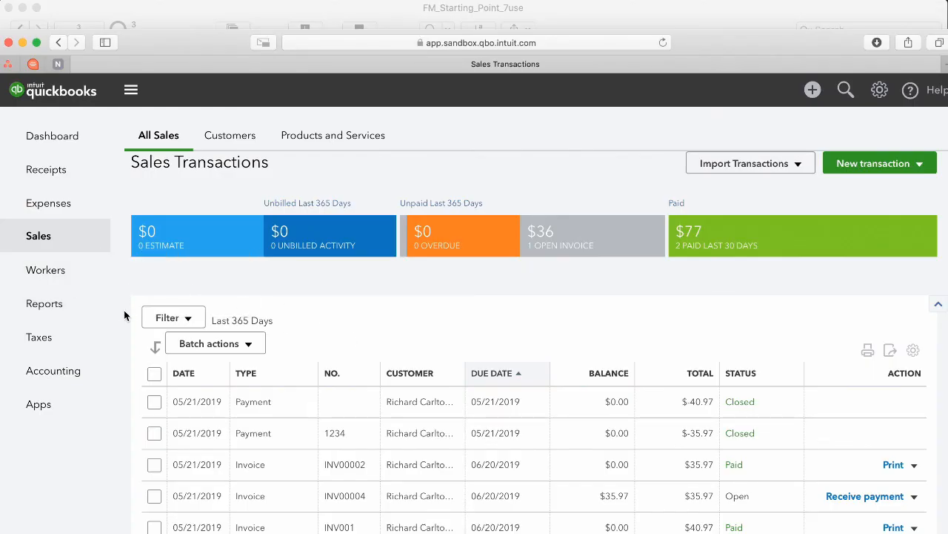
Back in FileMaker, display invoice INV00002, now Paid on May 21, 2019 with $0.00 due.
mouse_move(65, 273)
left_click(182, 16)
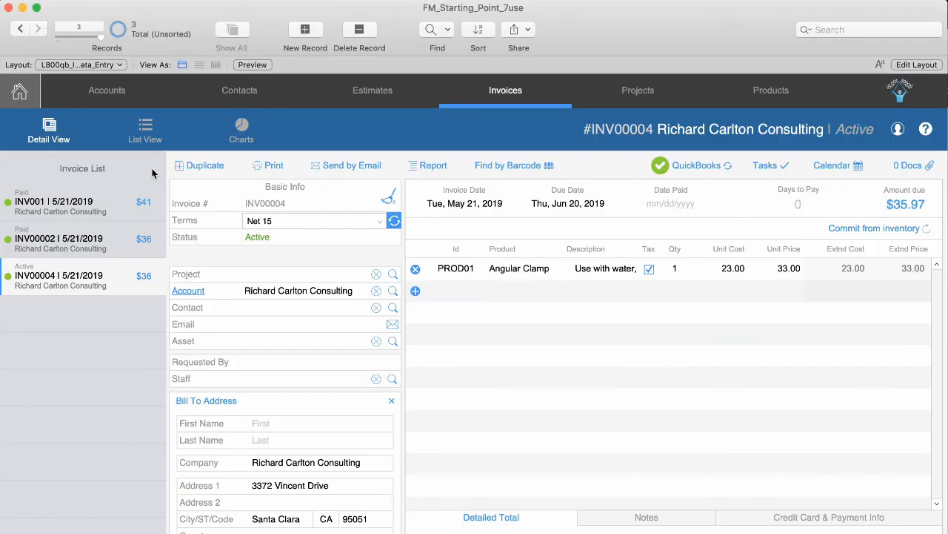
left_click(97, 242)
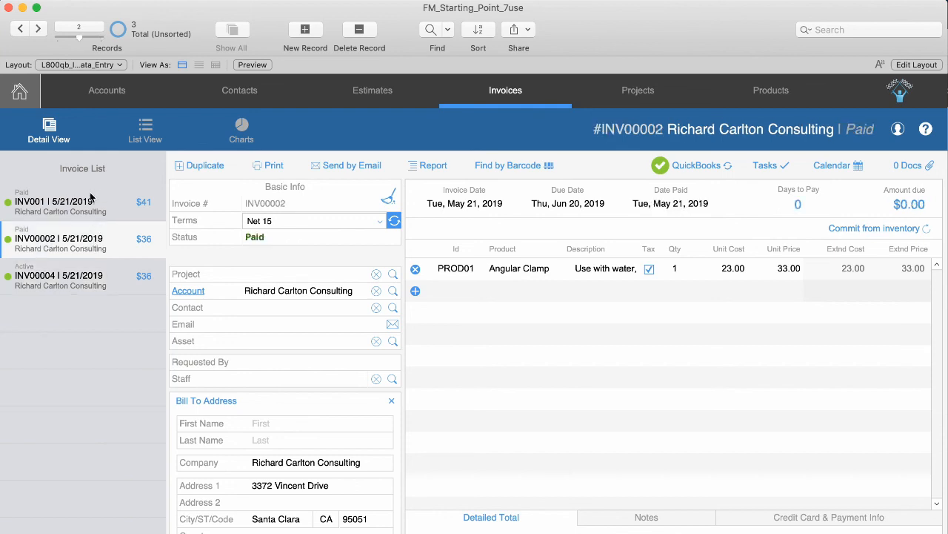